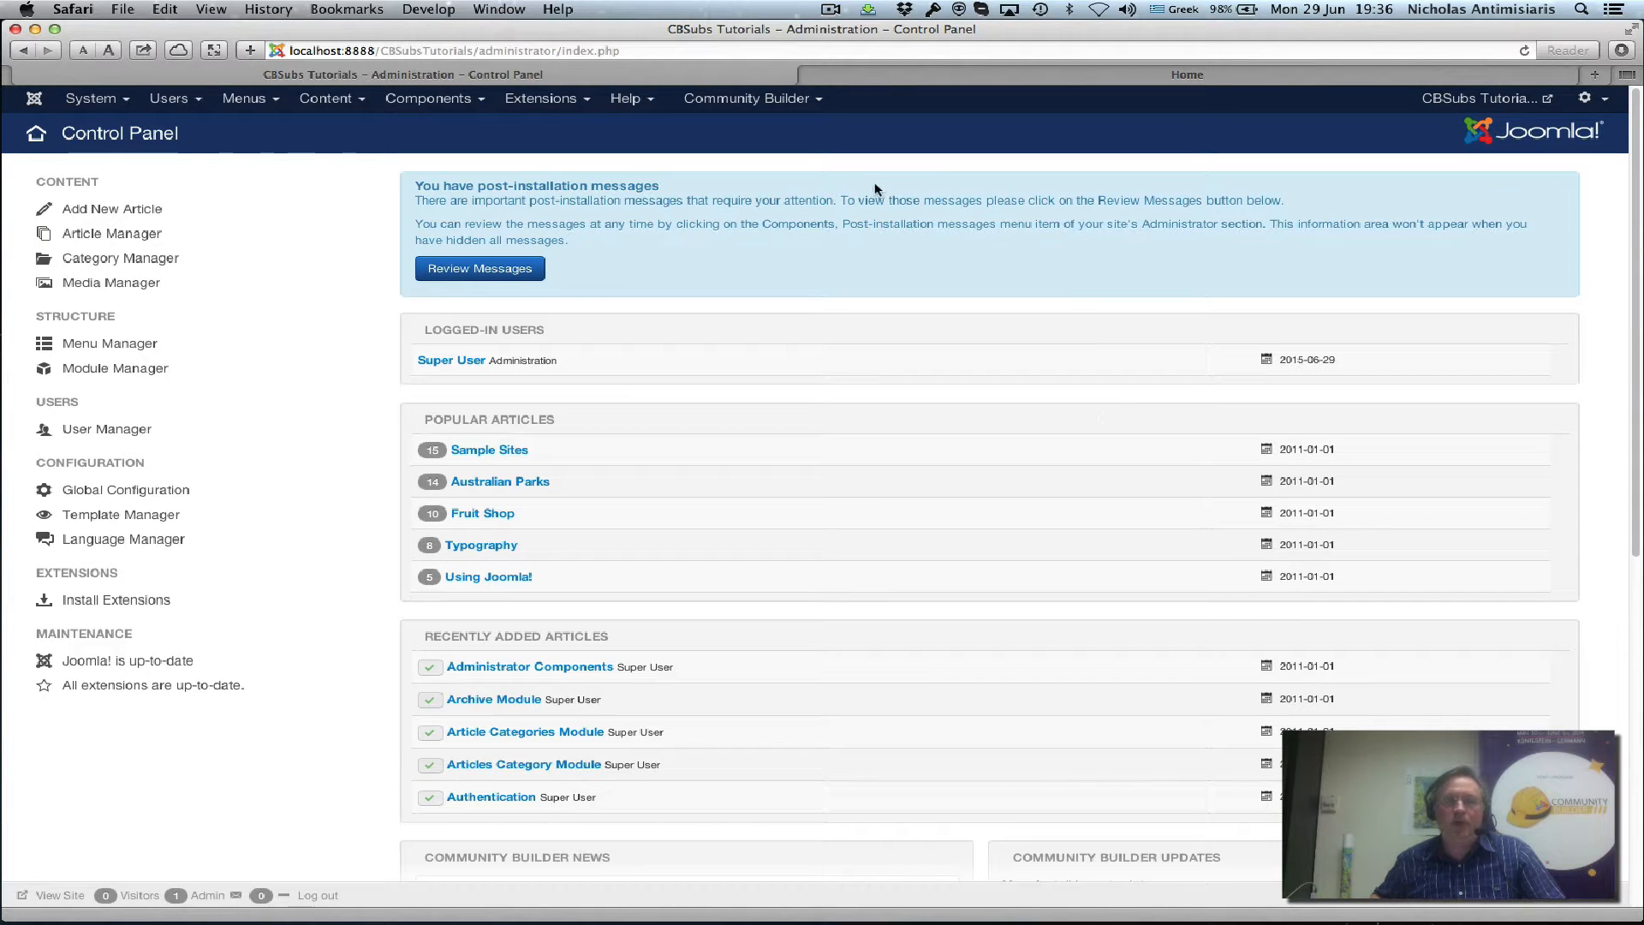
# Open the Community Builder configuration and look at its General settings
pyautogui.click(737, 99)
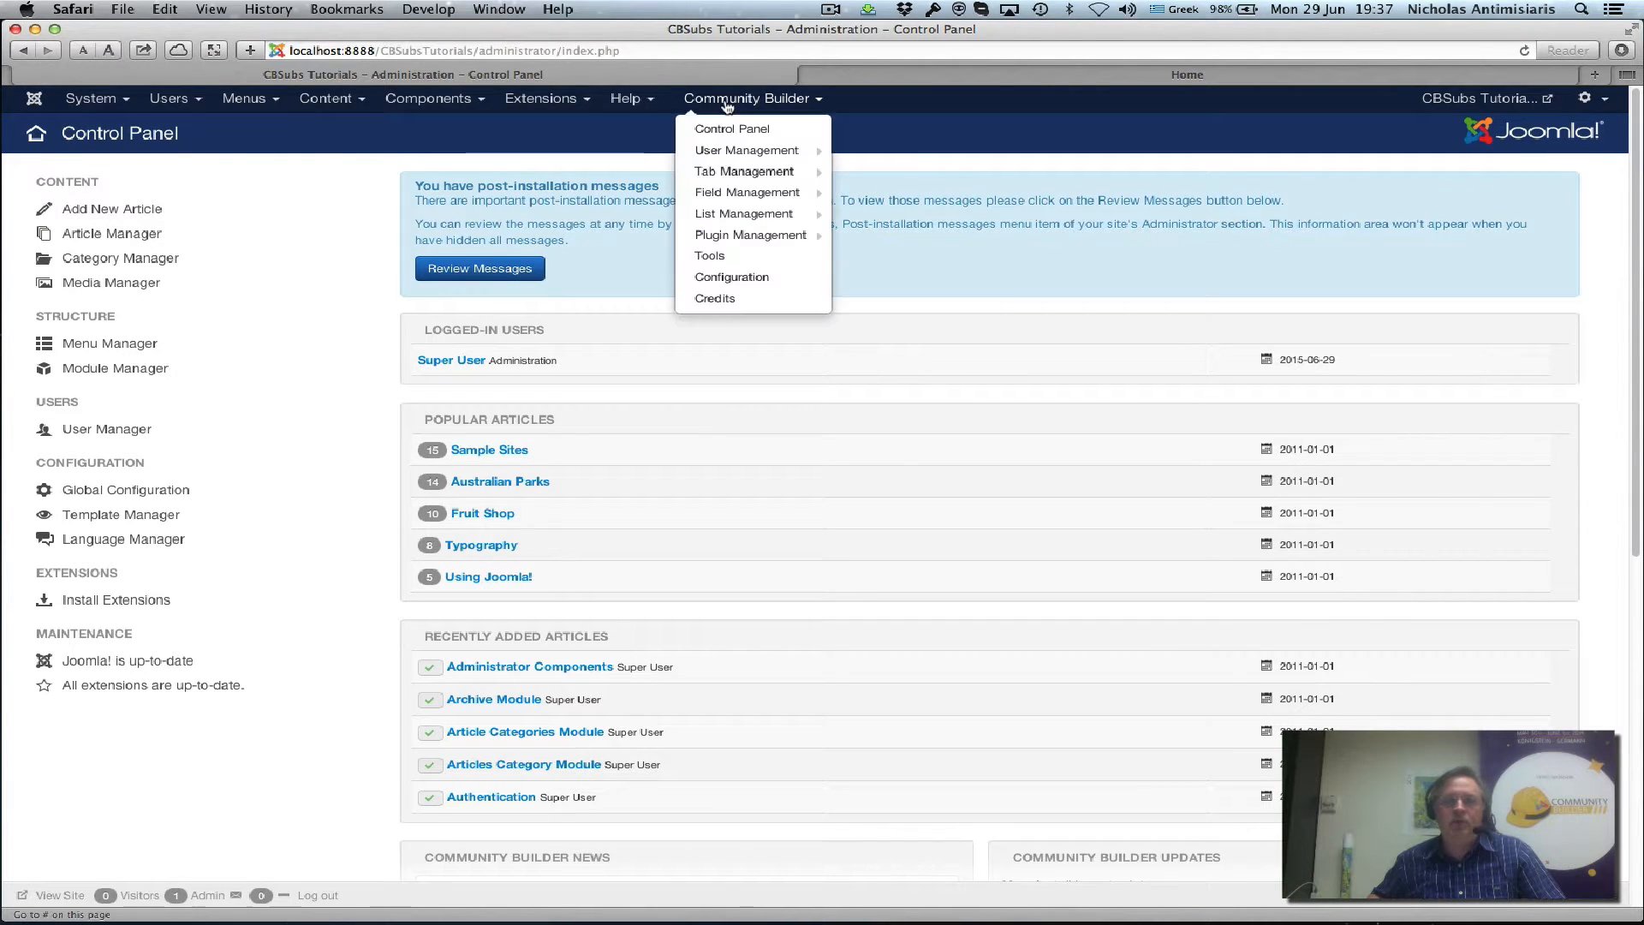
pyautogui.click(743, 276)
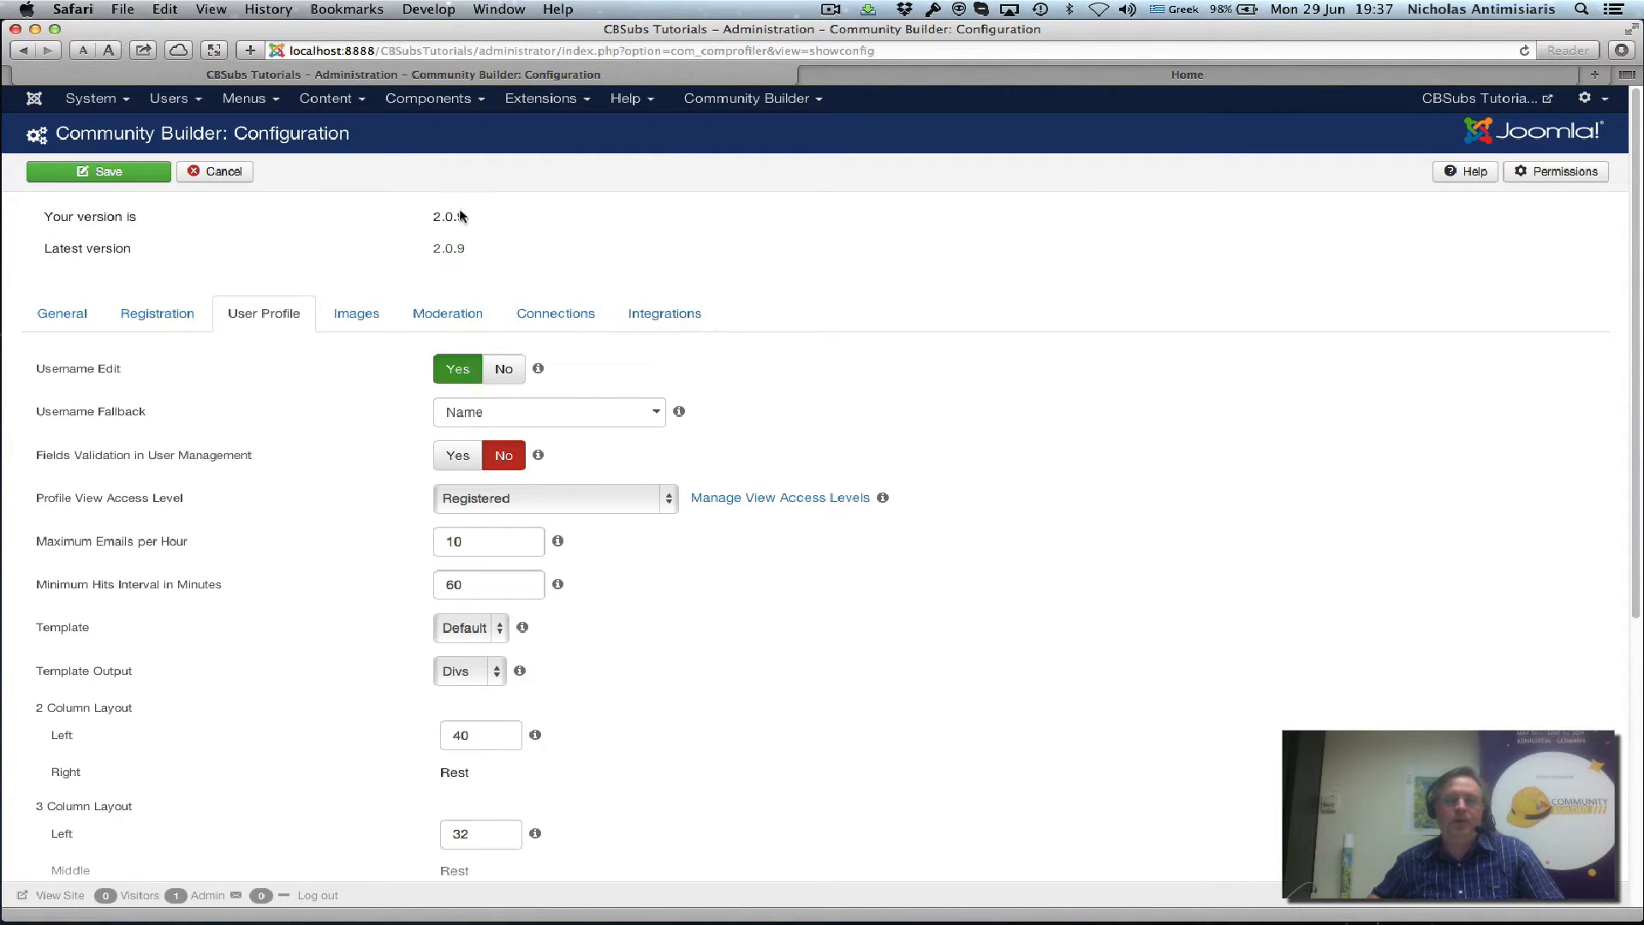
pyautogui.click(46, 319)
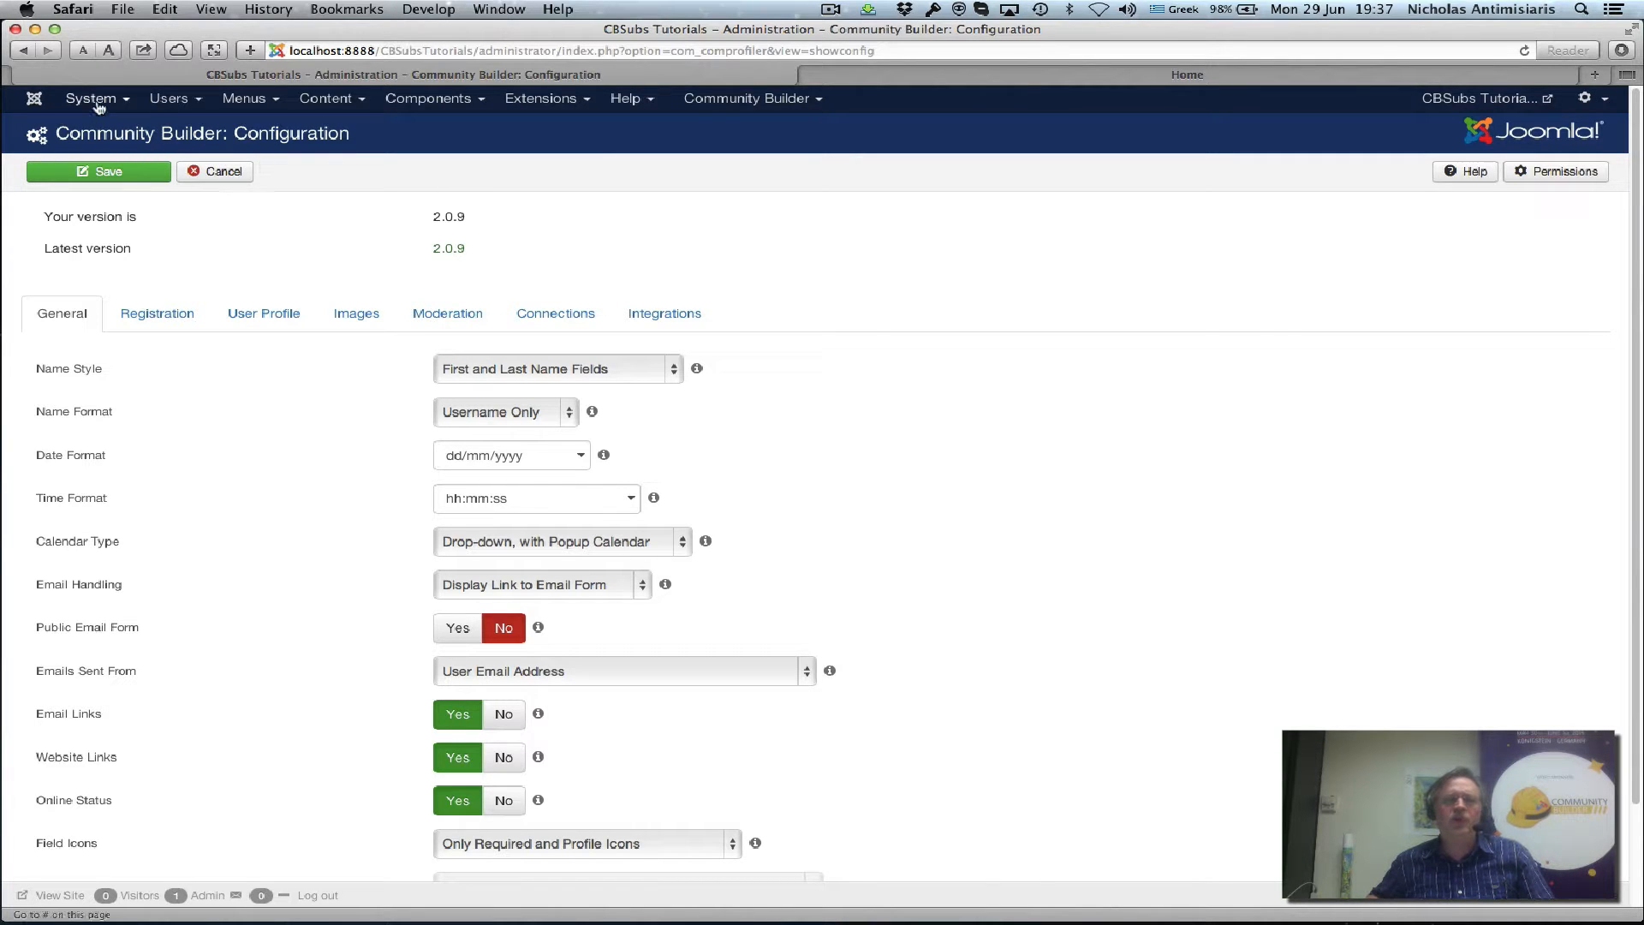
# Switch to the site's front end and review the home page and the fields of the sign-up form
pyautogui.click(963, 77)
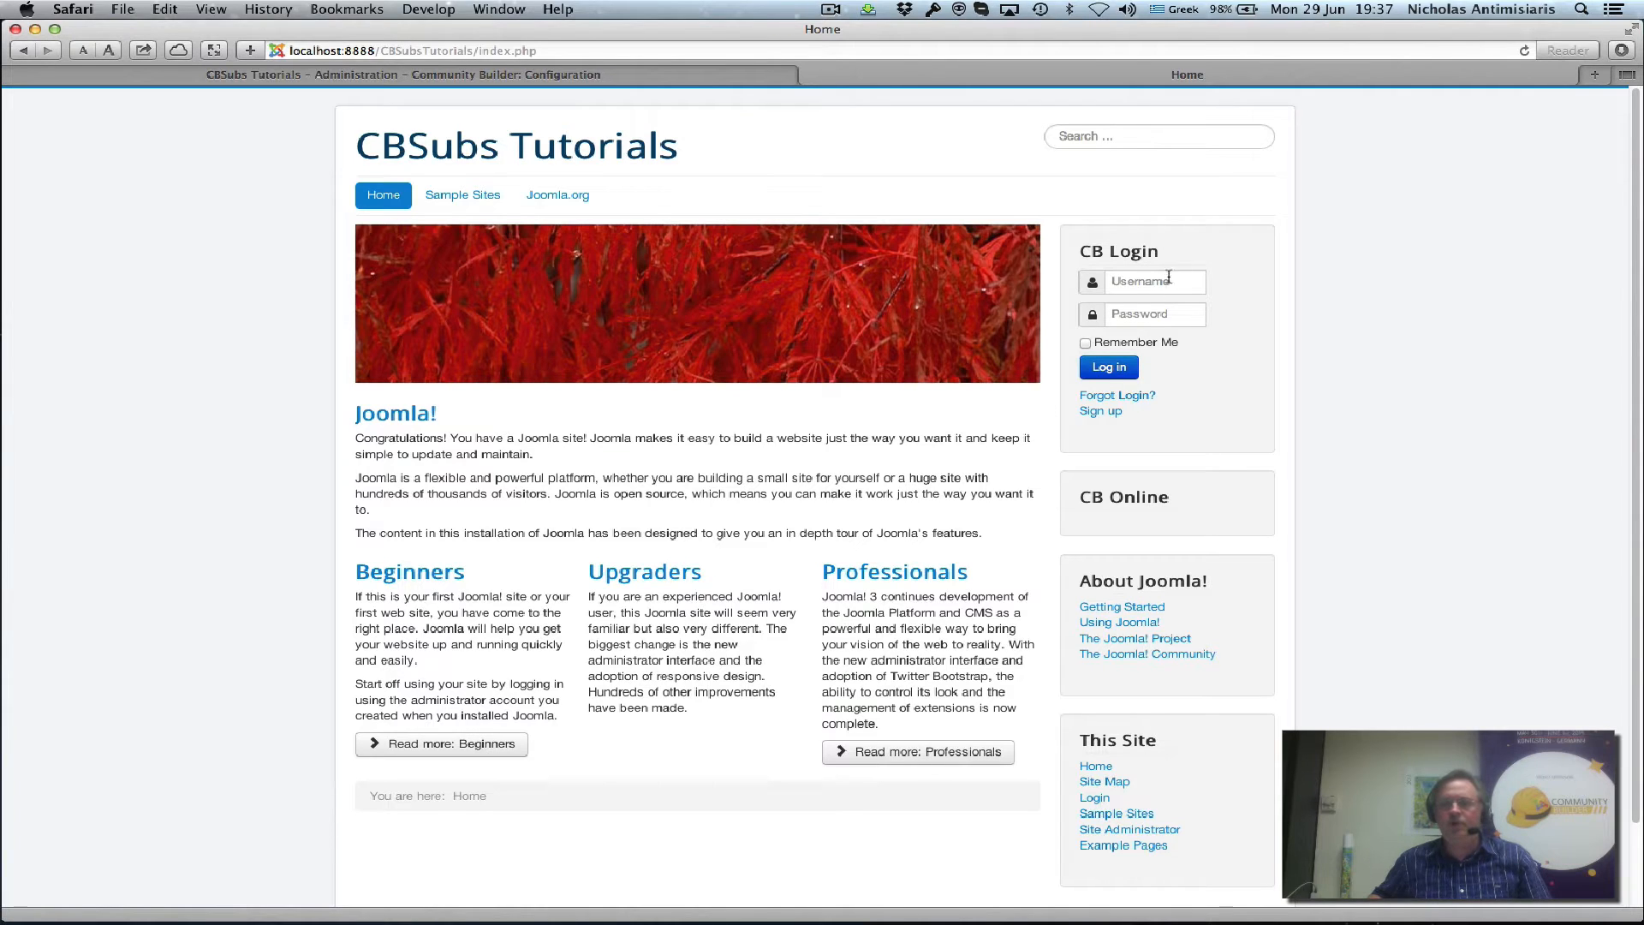
pyautogui.scroll(-3, 1272, 606)
pyautogui.scroll(3, 1285, 583)
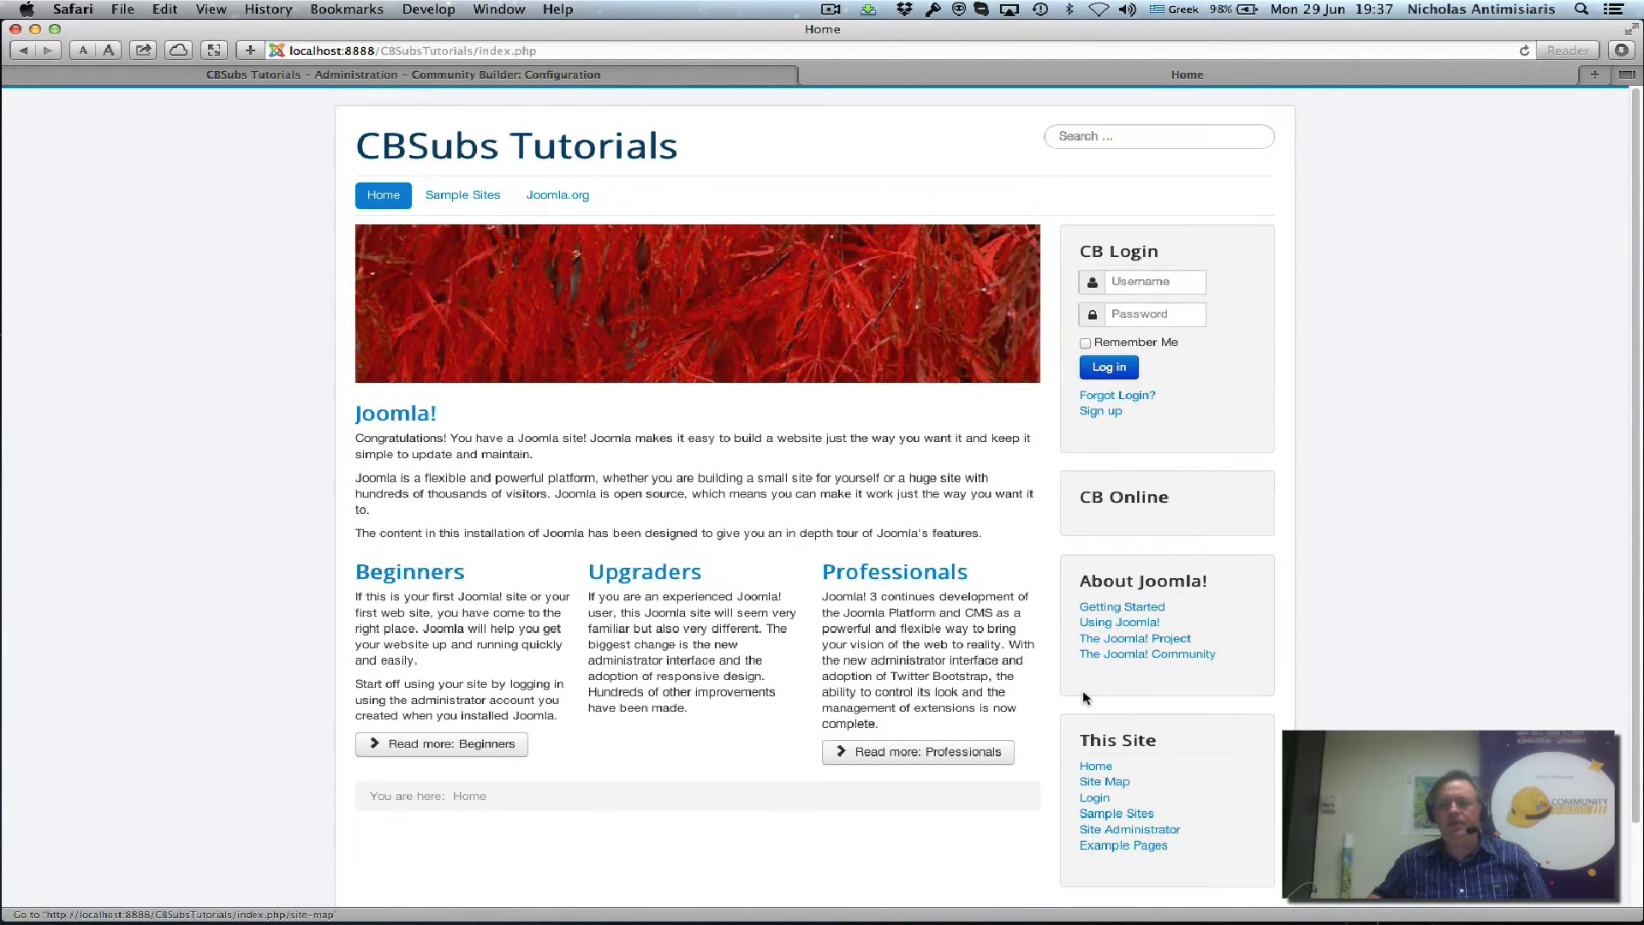
pyautogui.click(1101, 411)
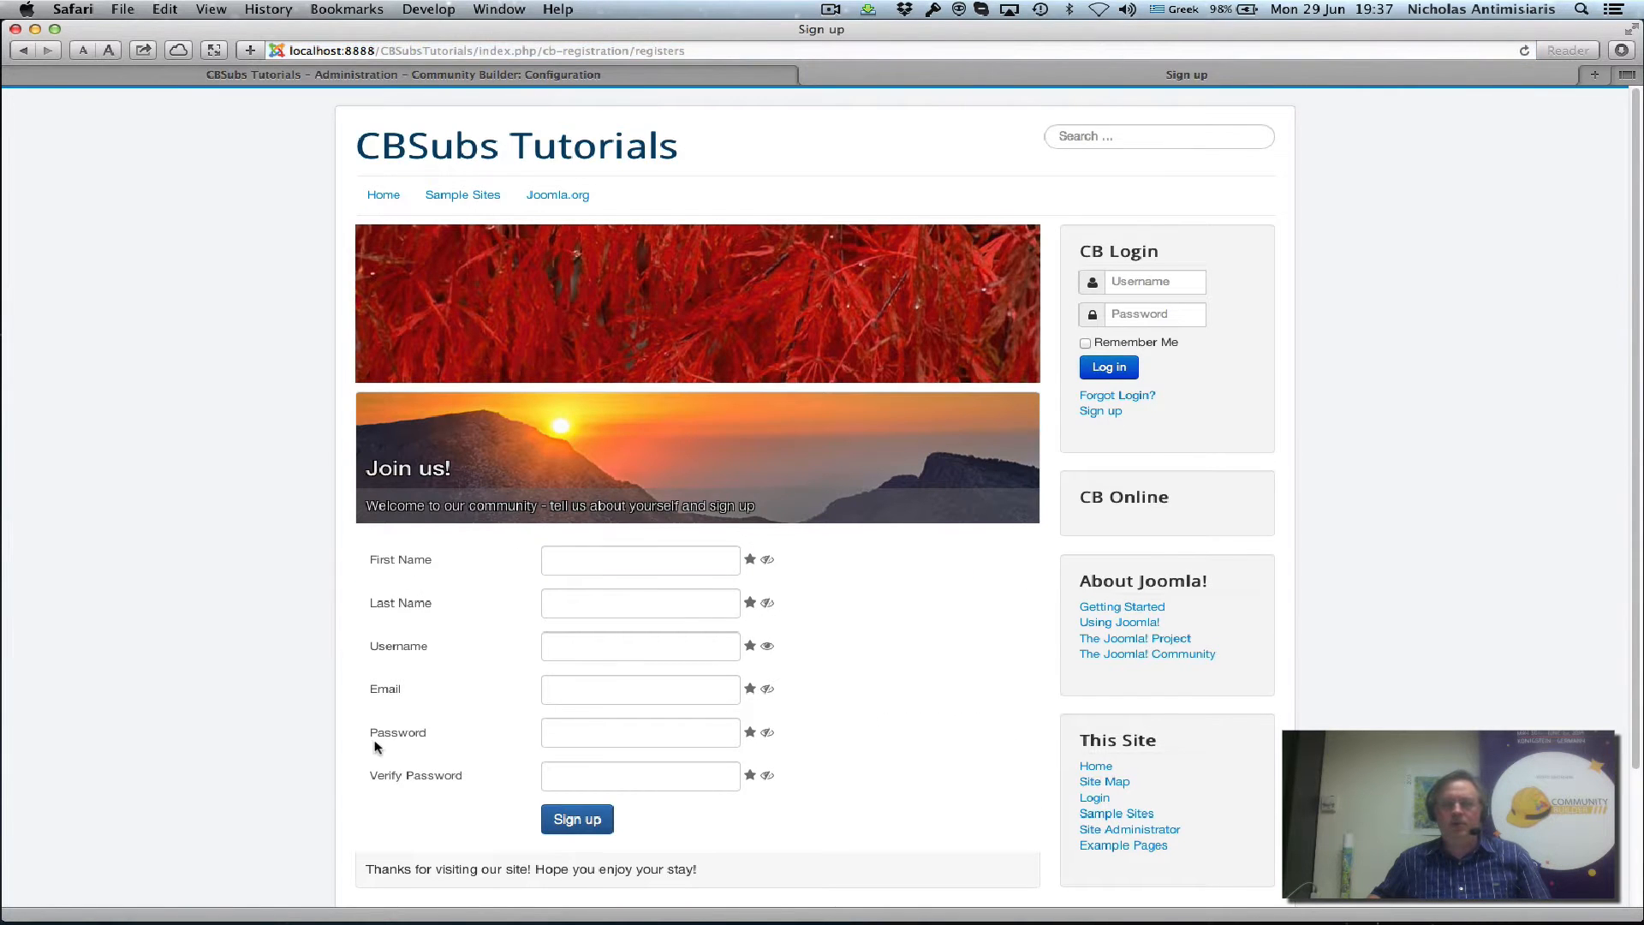
pyautogui.scroll(-4, 377, 748)
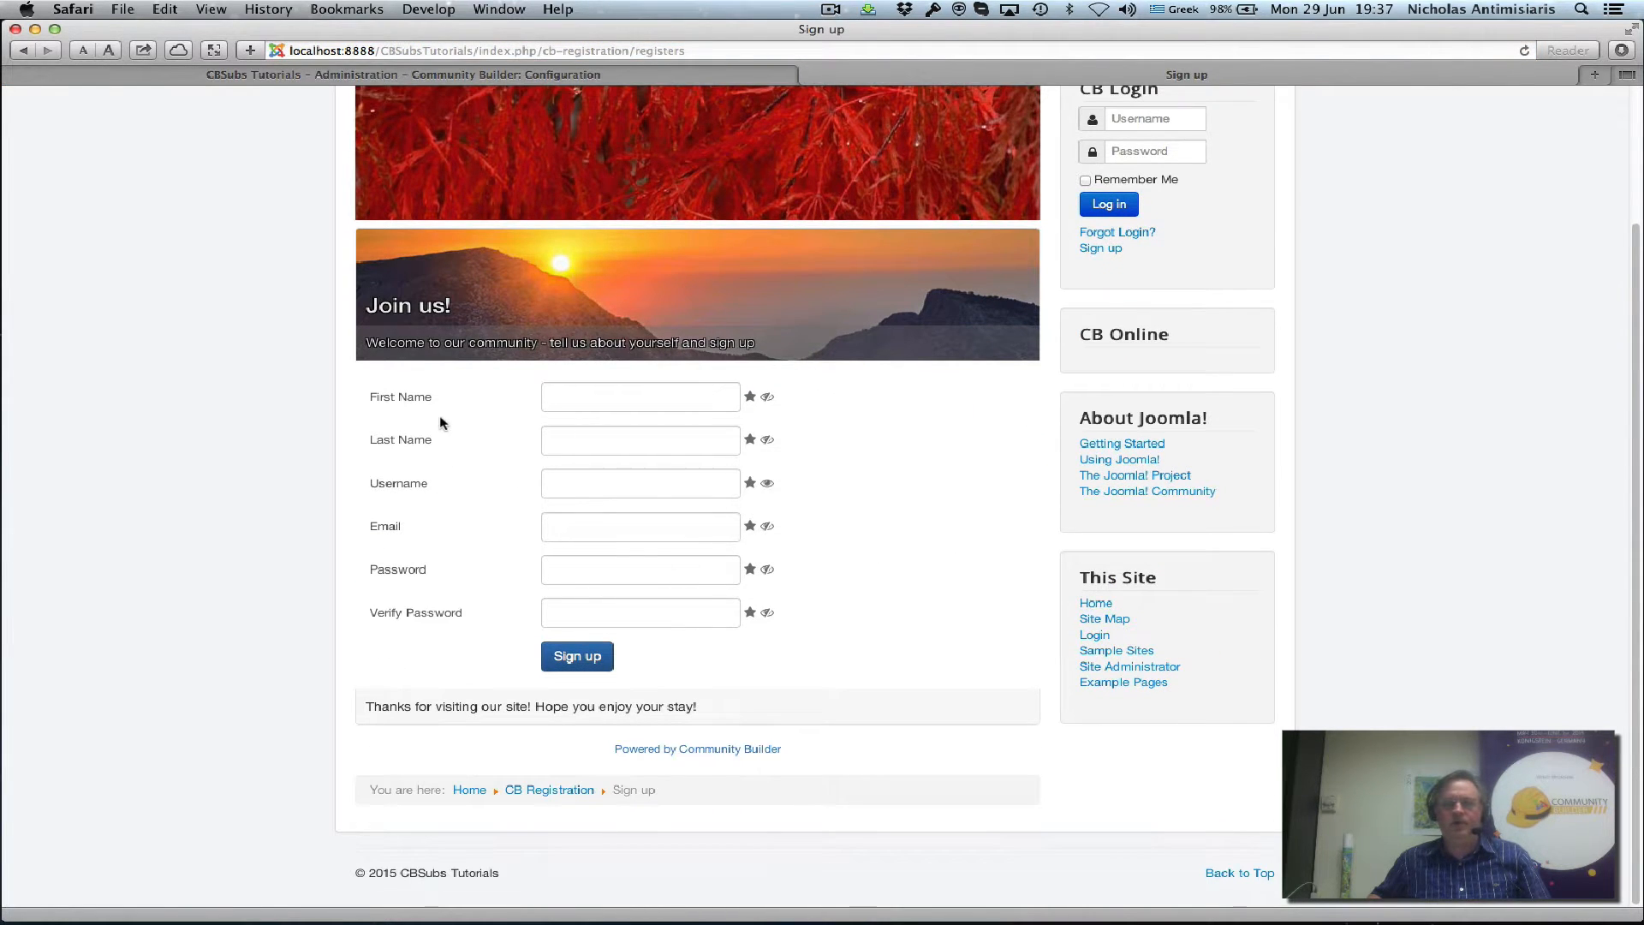
pyautogui.scroll(3, 530, 454)
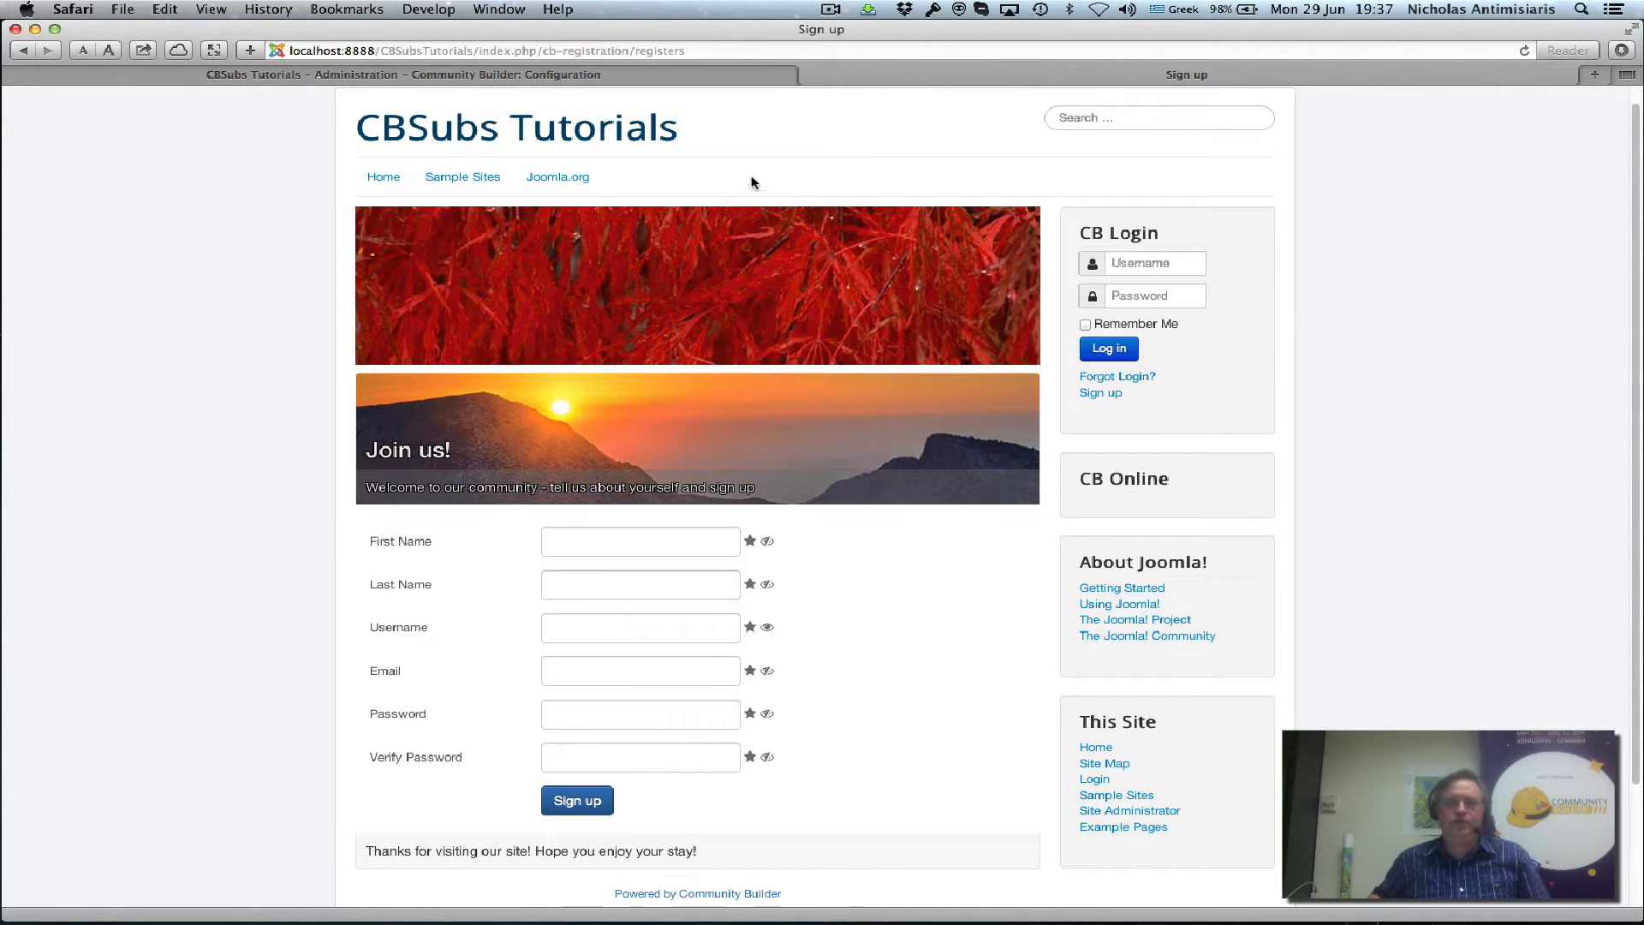
# Return to the administration, cancel the configuration and open the CB plugin installation page in Plugin Management
pyautogui.click(551, 75)
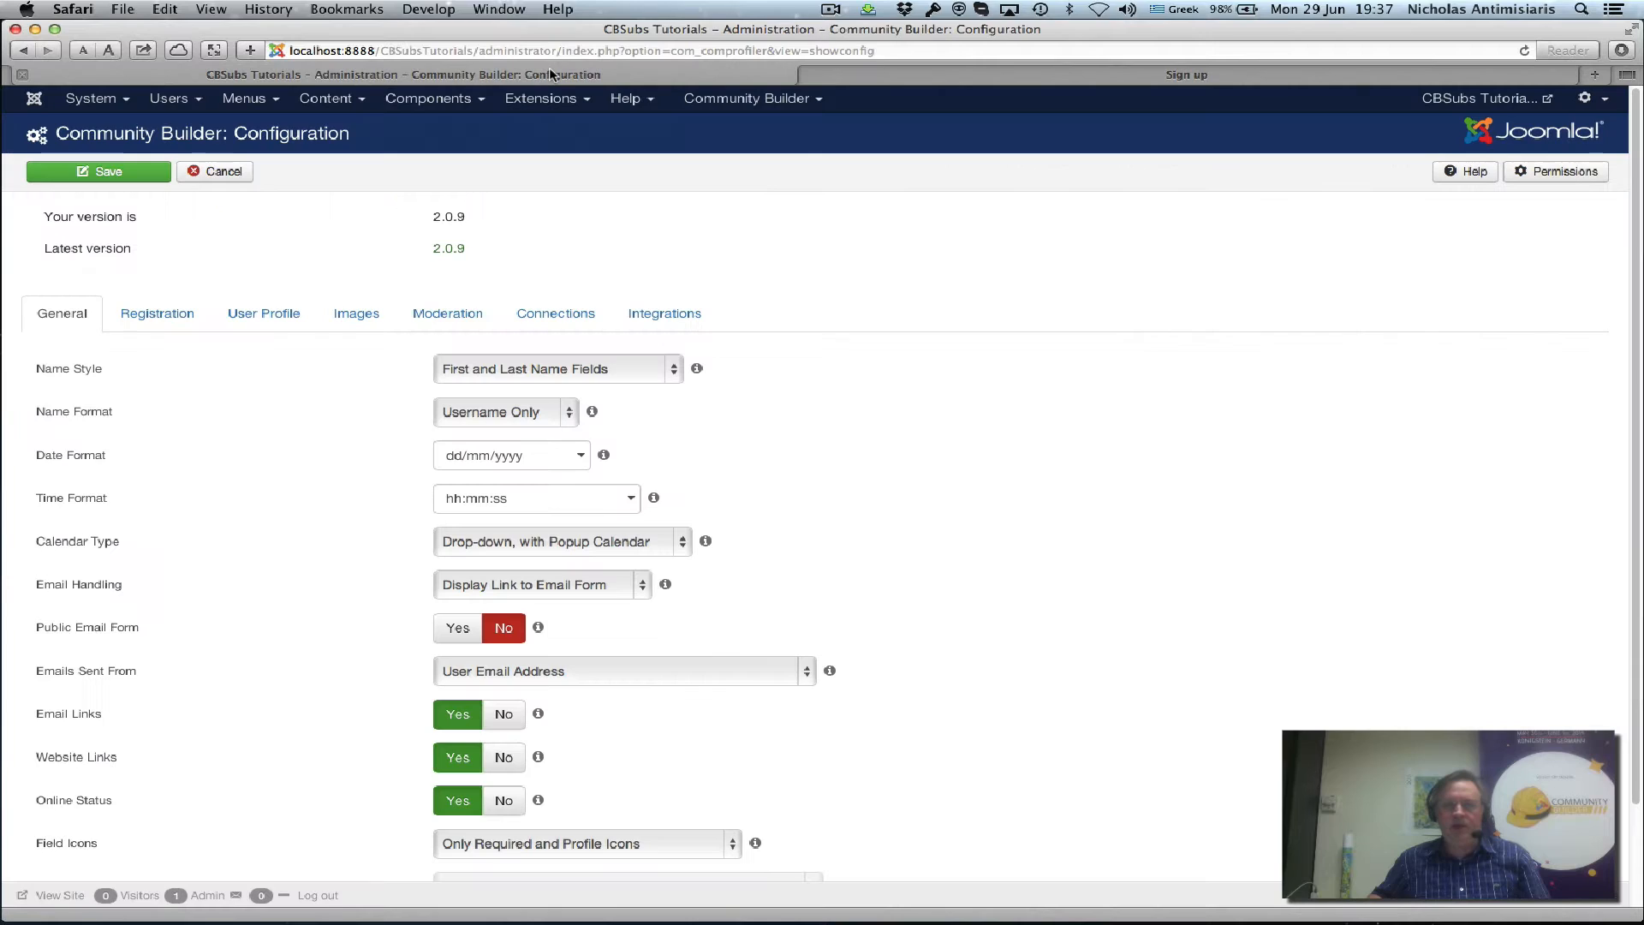
pyautogui.click(225, 172)
pyautogui.click(712, 101)
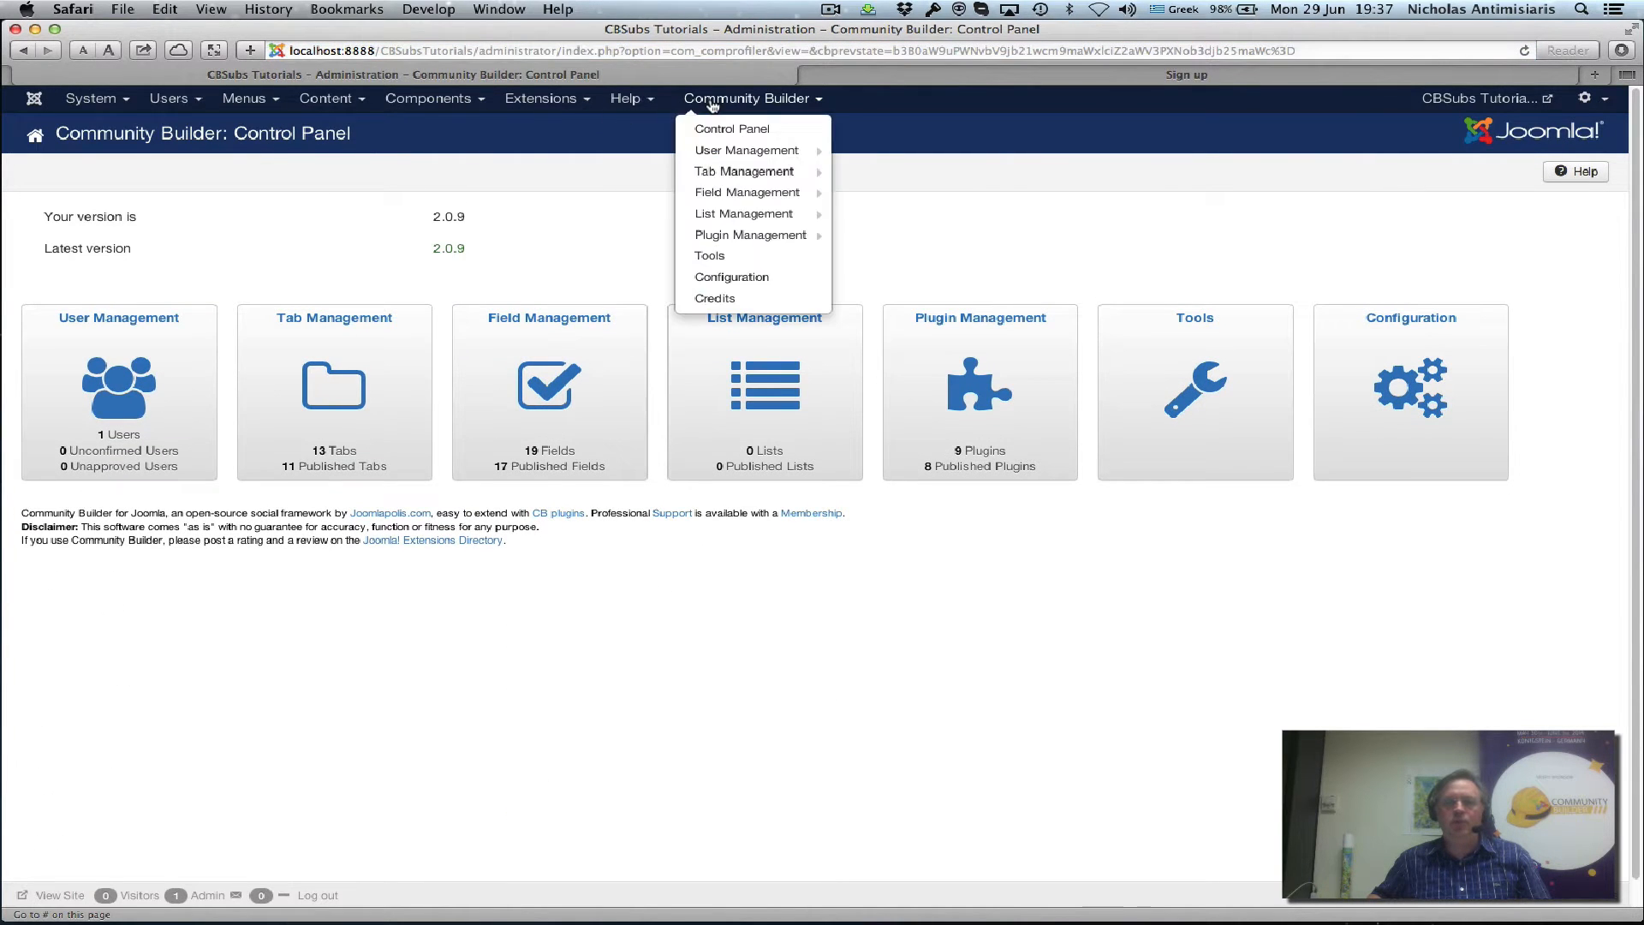
pyautogui.click(718, 245)
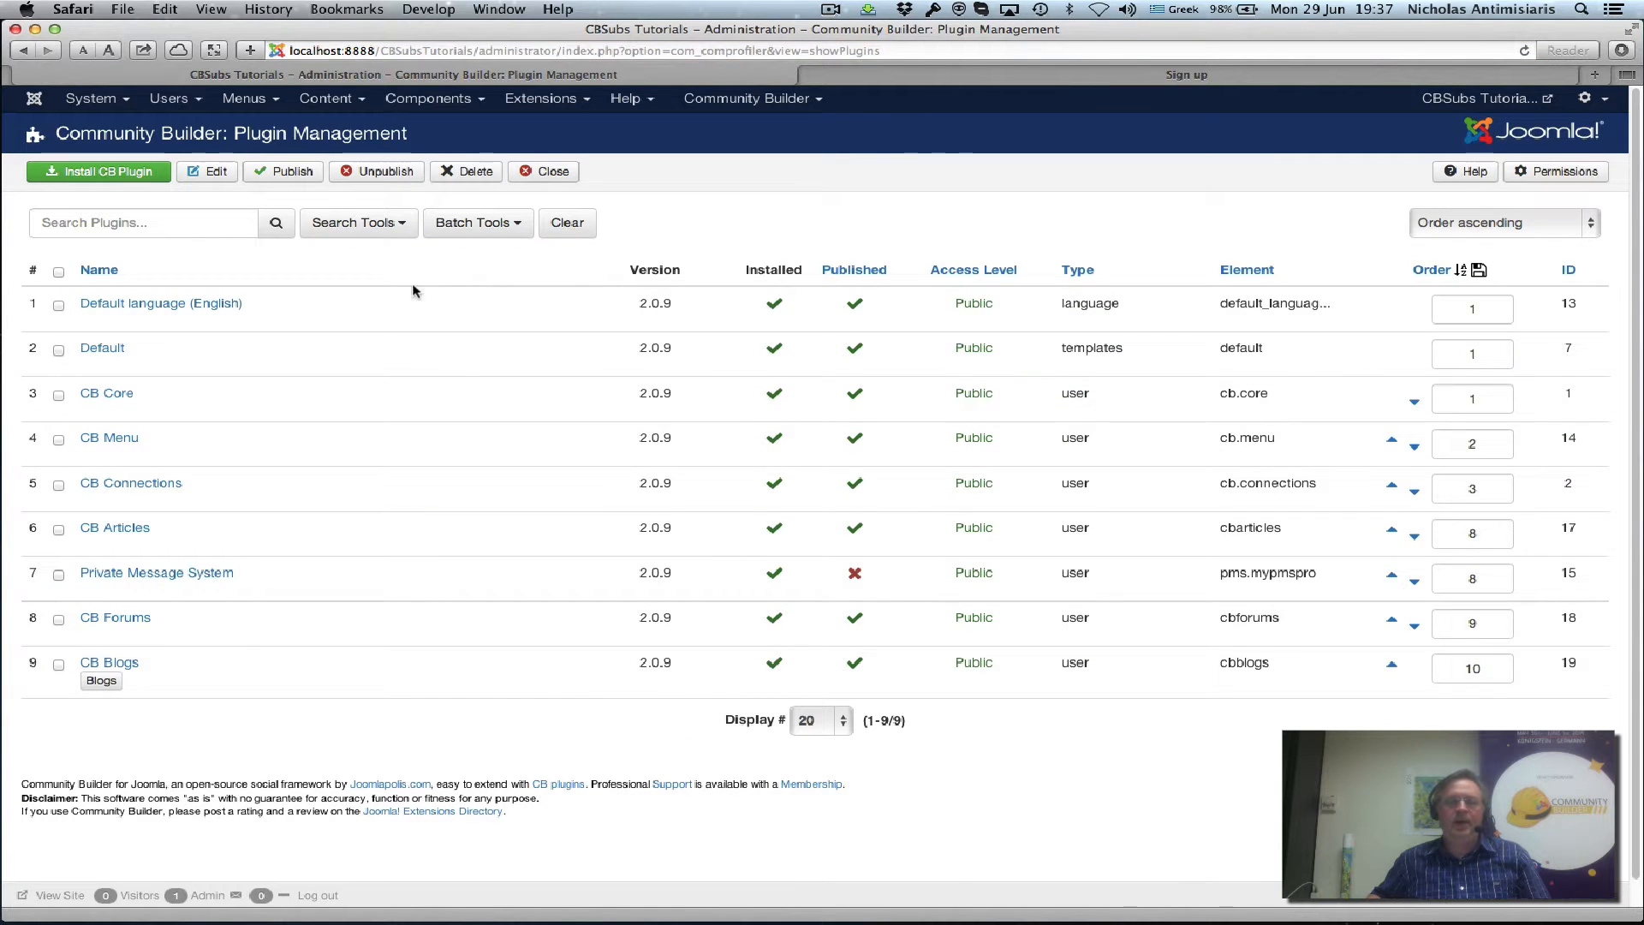
pyautogui.click(70, 172)
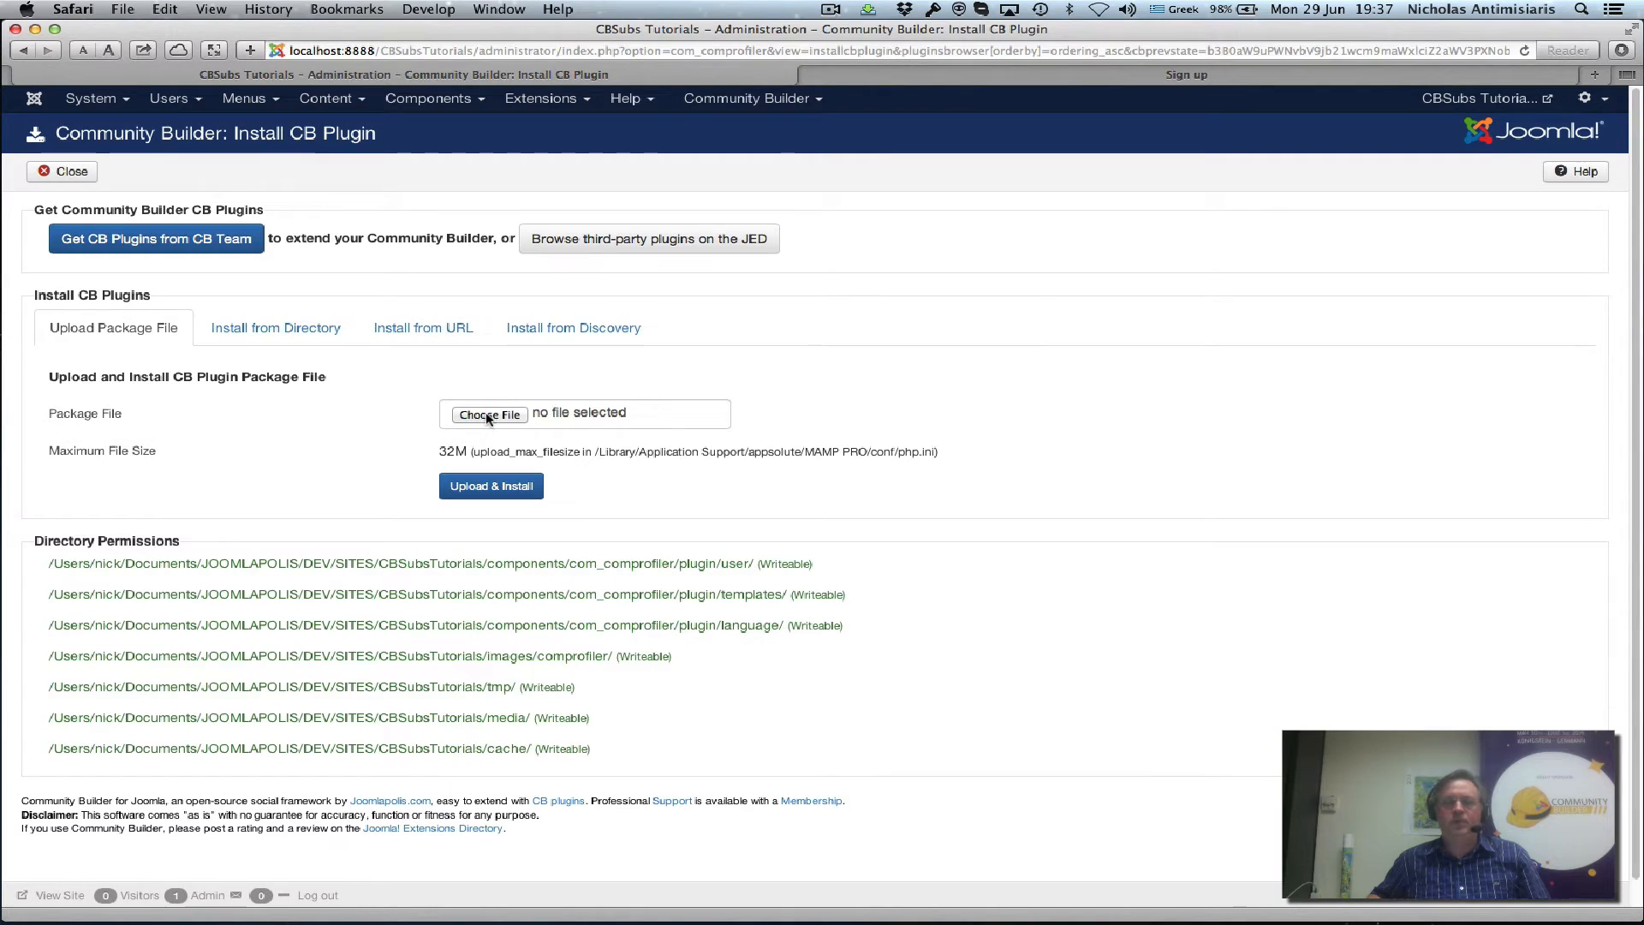
# Upload and install the package cbplug_CBSubs_MAIN-4.0.0.zip from the releasebuild folder
pyautogui.click(490, 416)
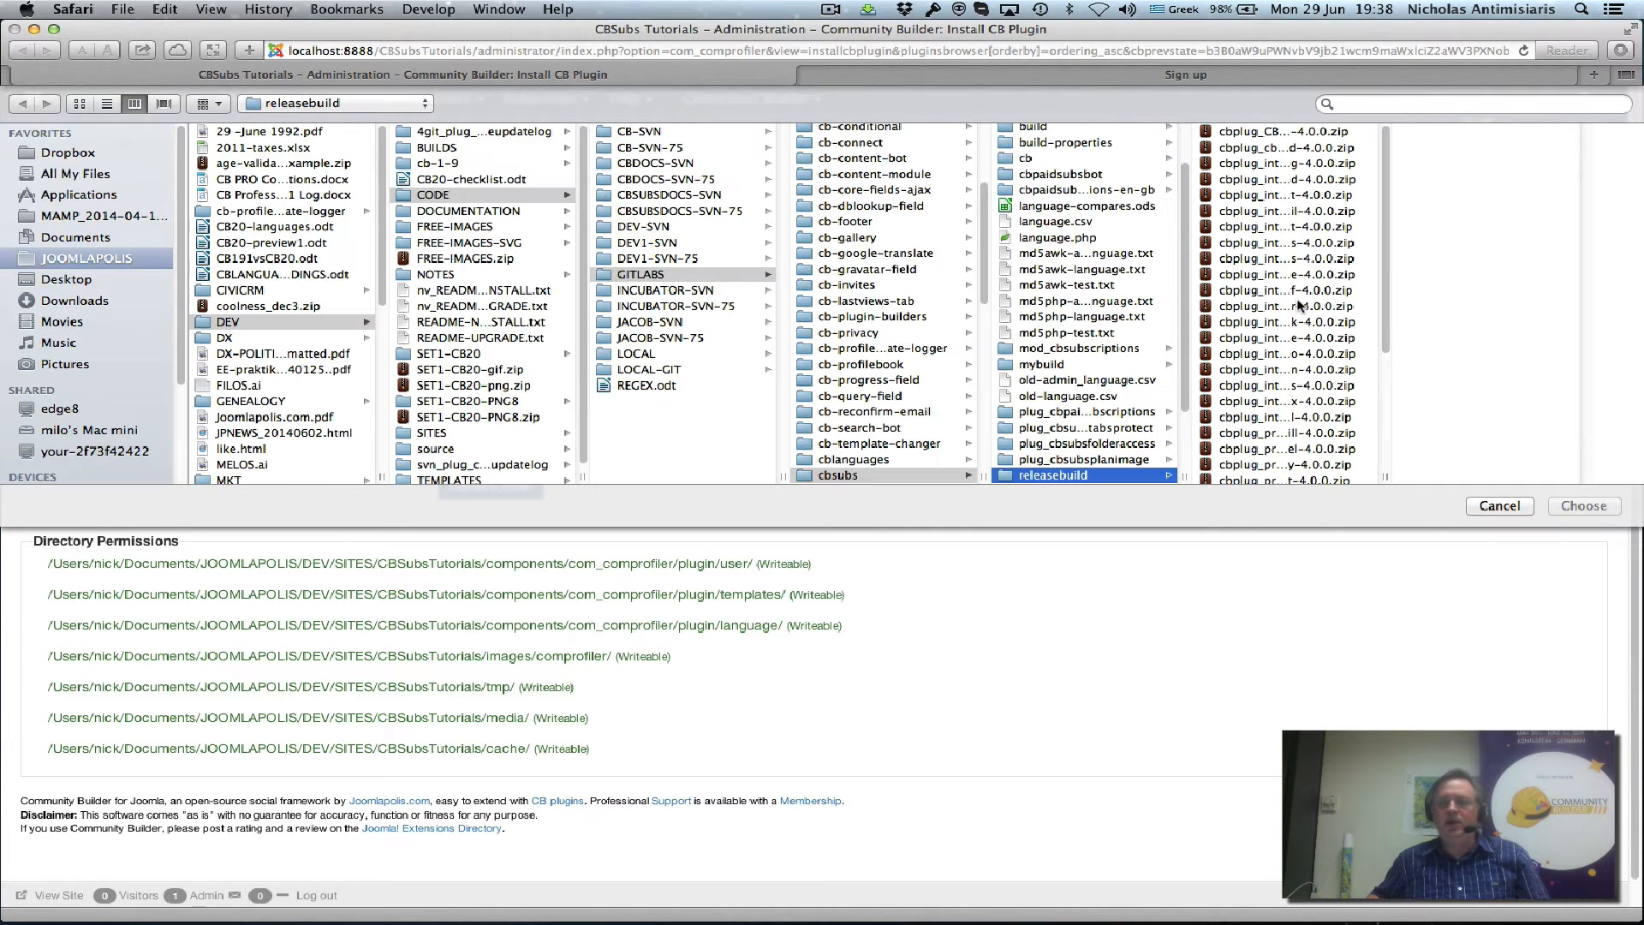
pyautogui.doubleClick(1385, 475)
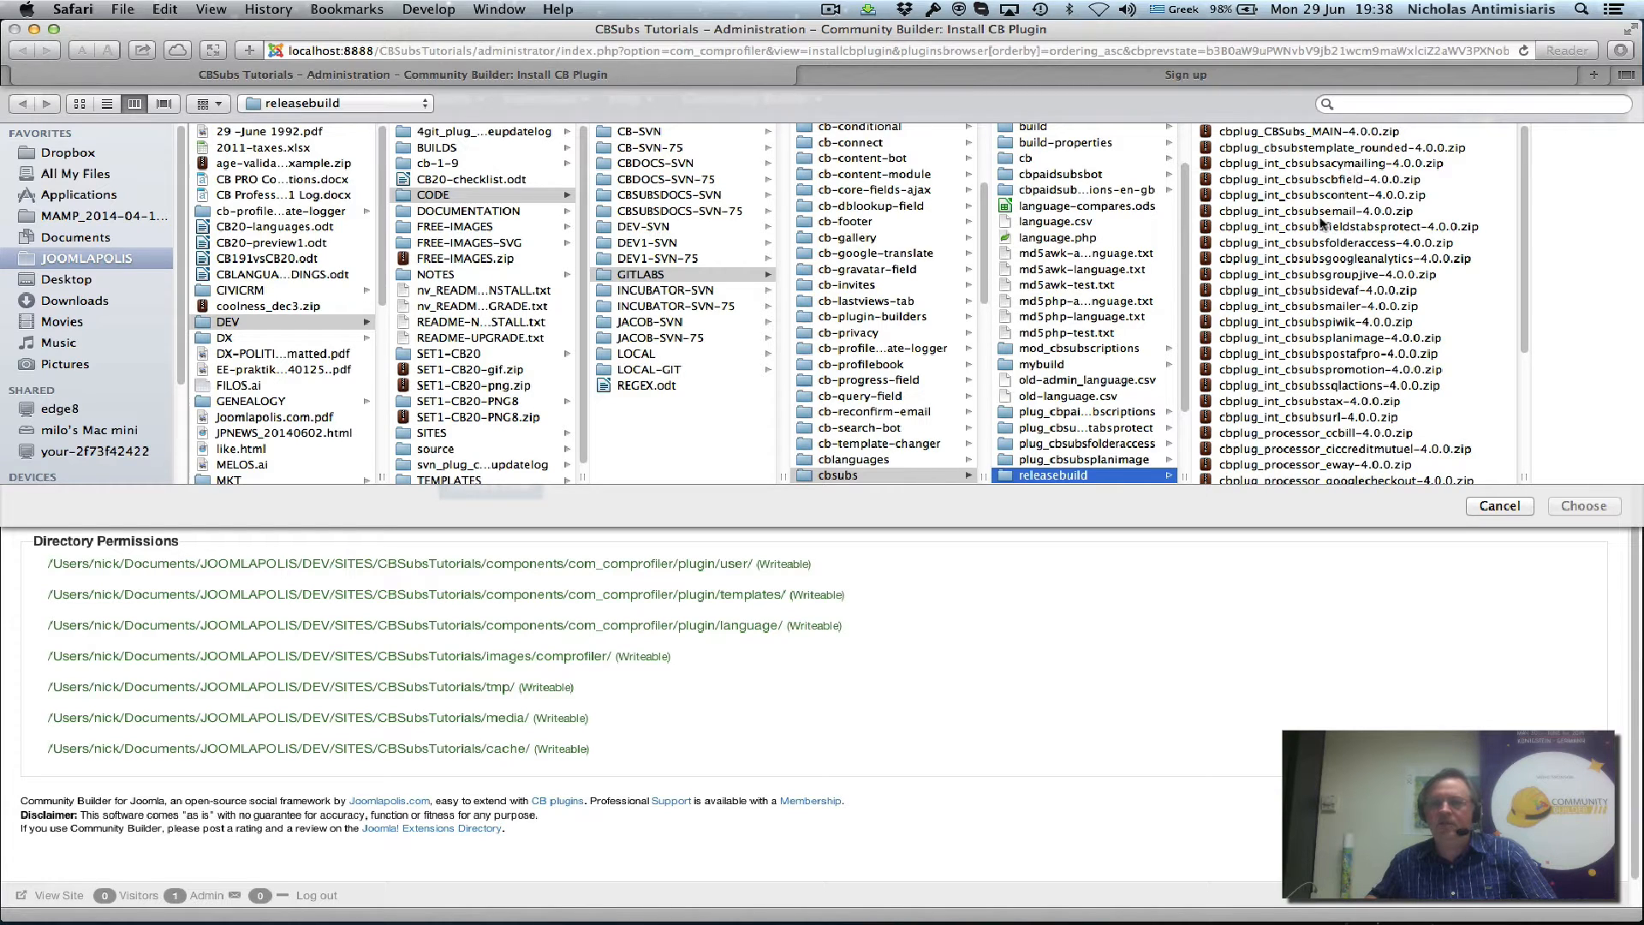
pyautogui.scroll(-5, 1342, 293)
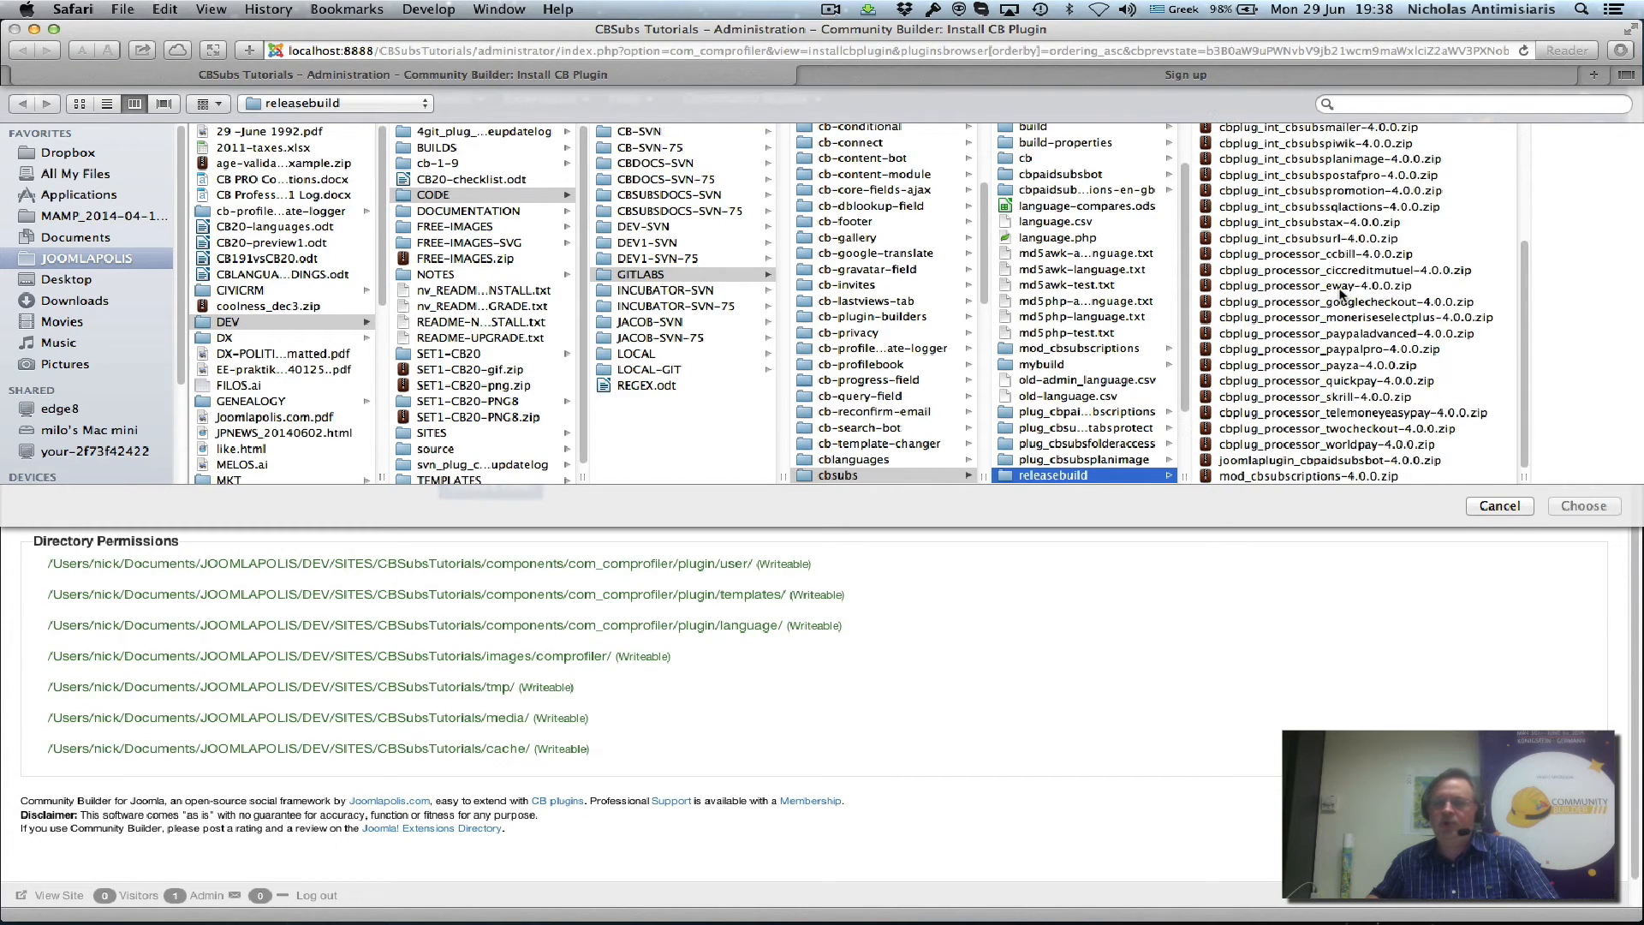
pyautogui.scroll(5, 1342, 293)
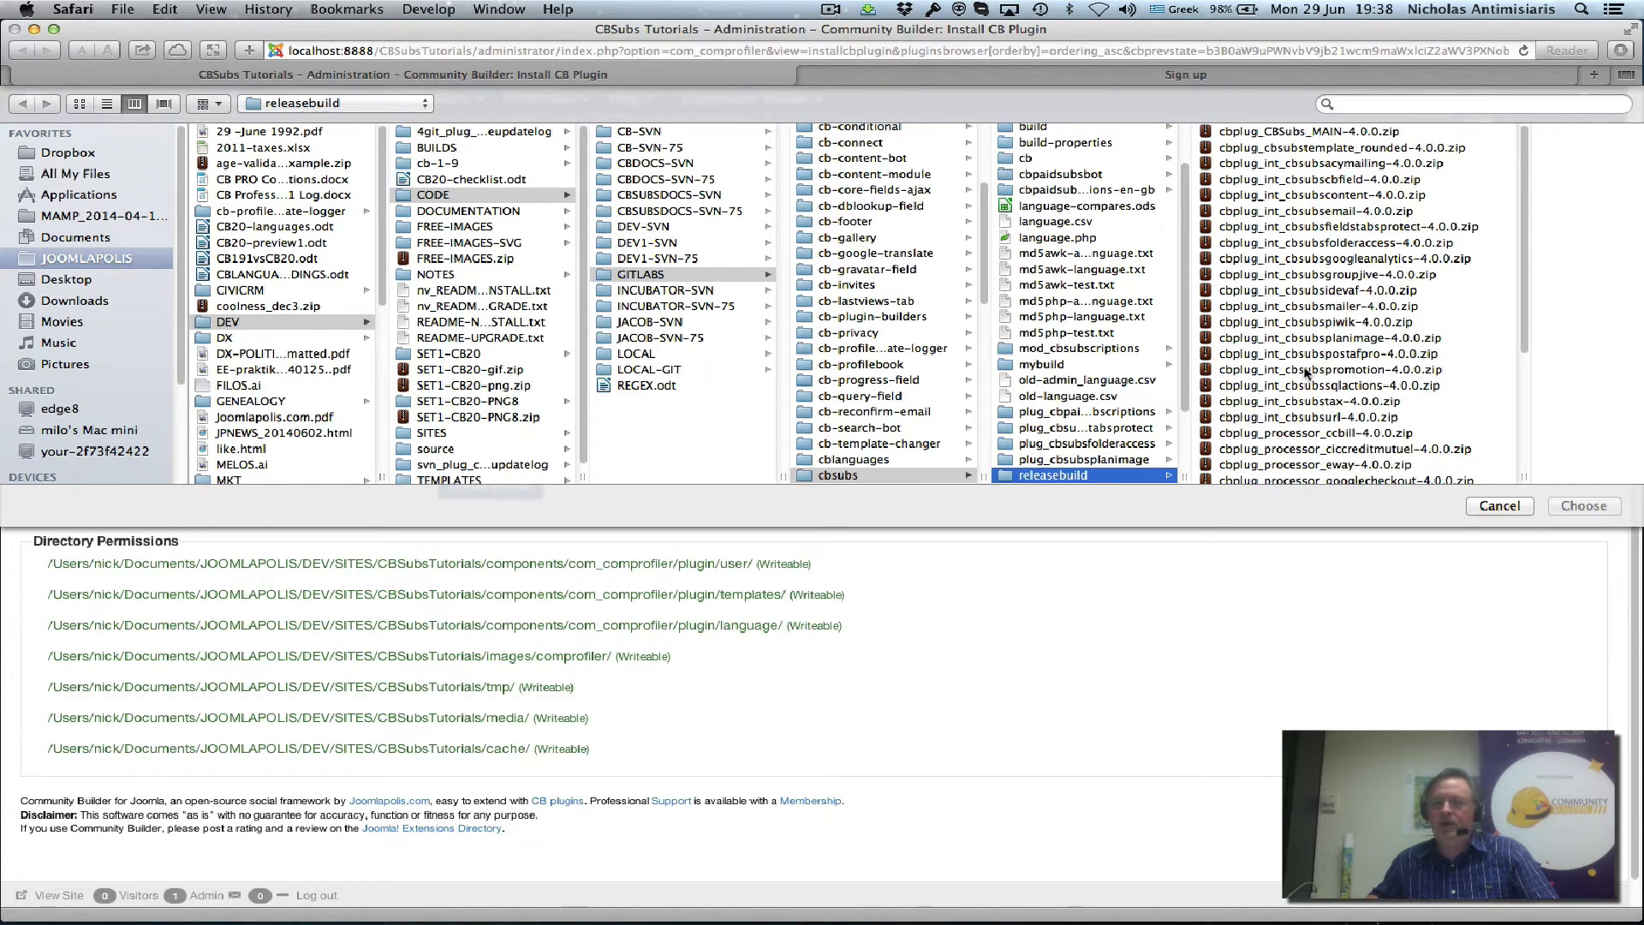
pyautogui.click(1317, 136)
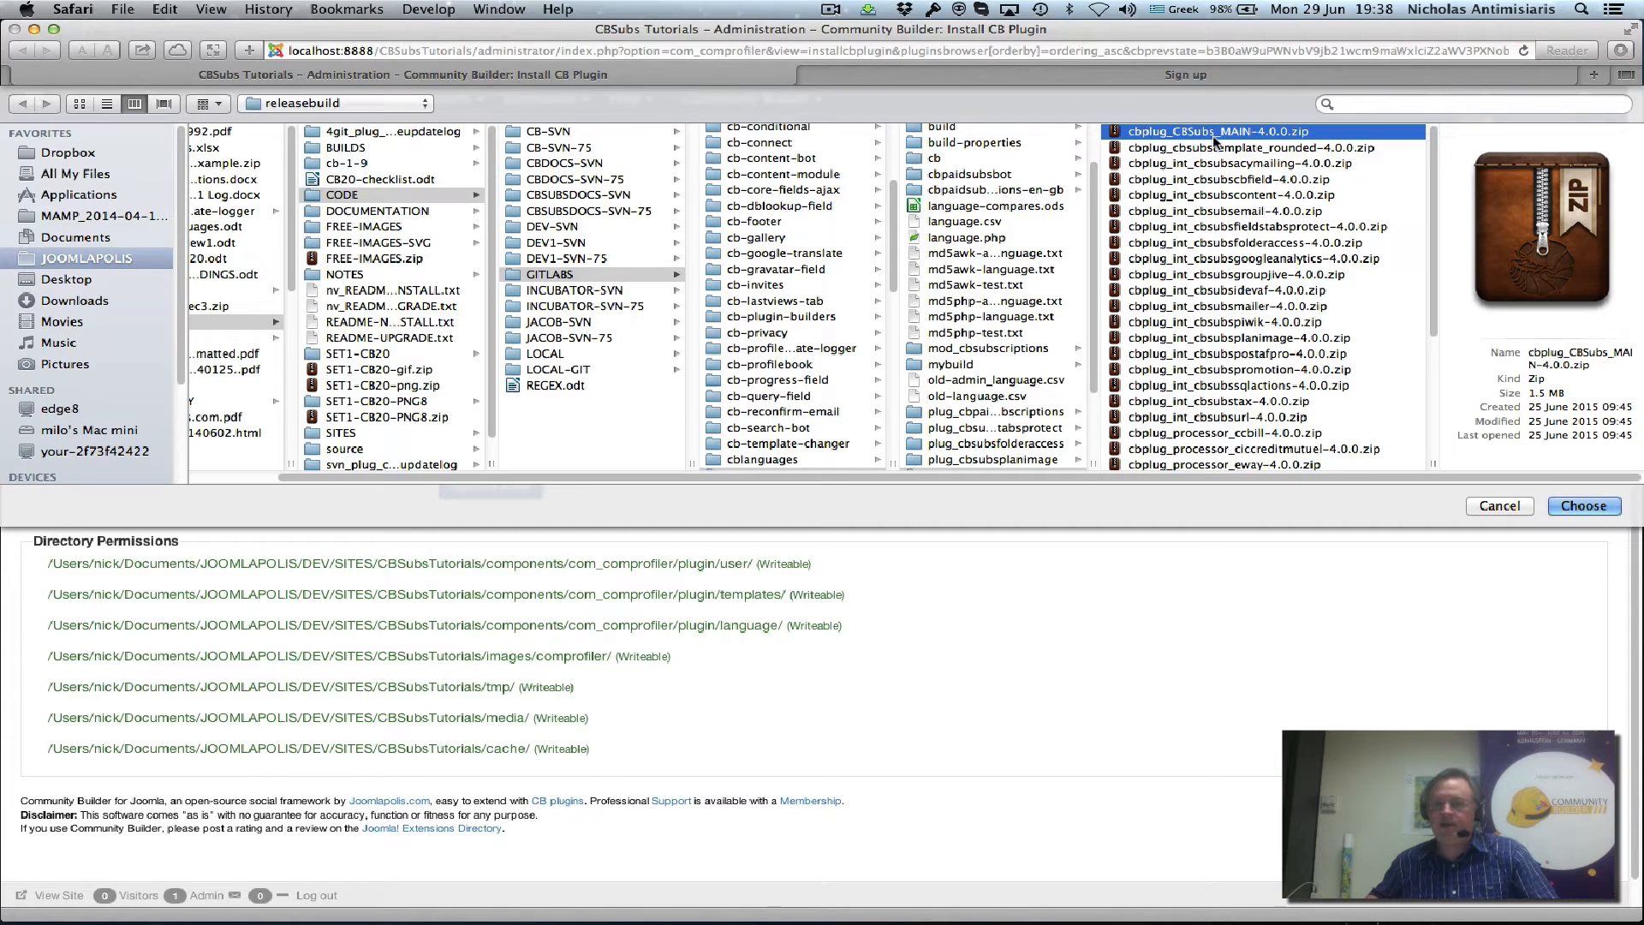
pyautogui.click(1571, 507)
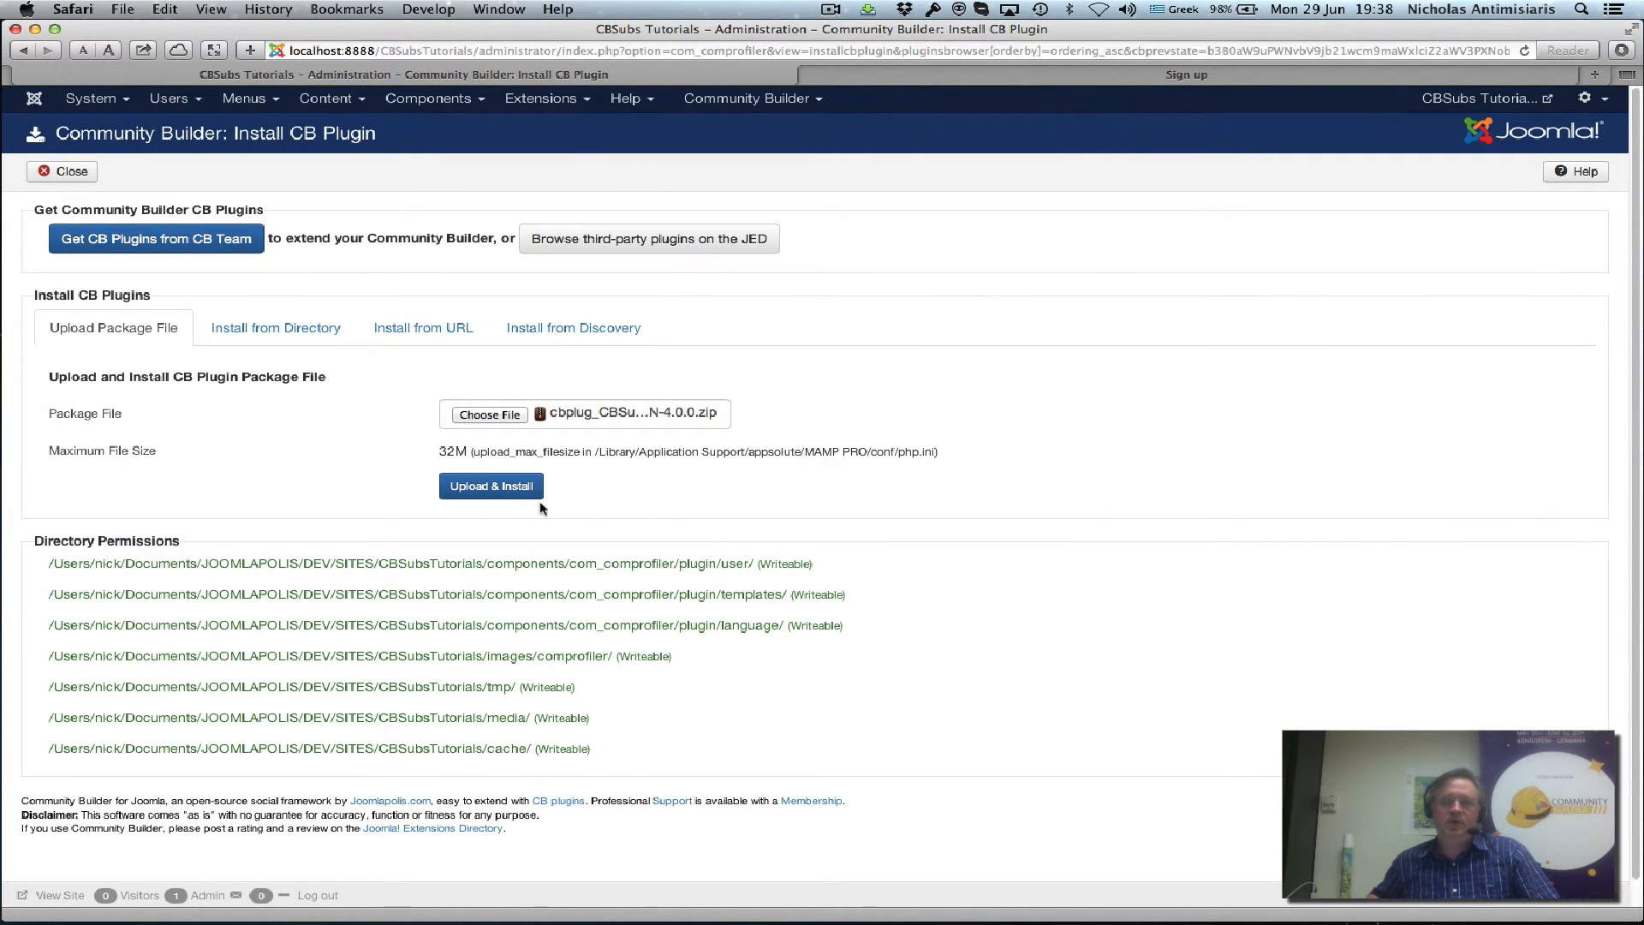
pyautogui.click(501, 487)
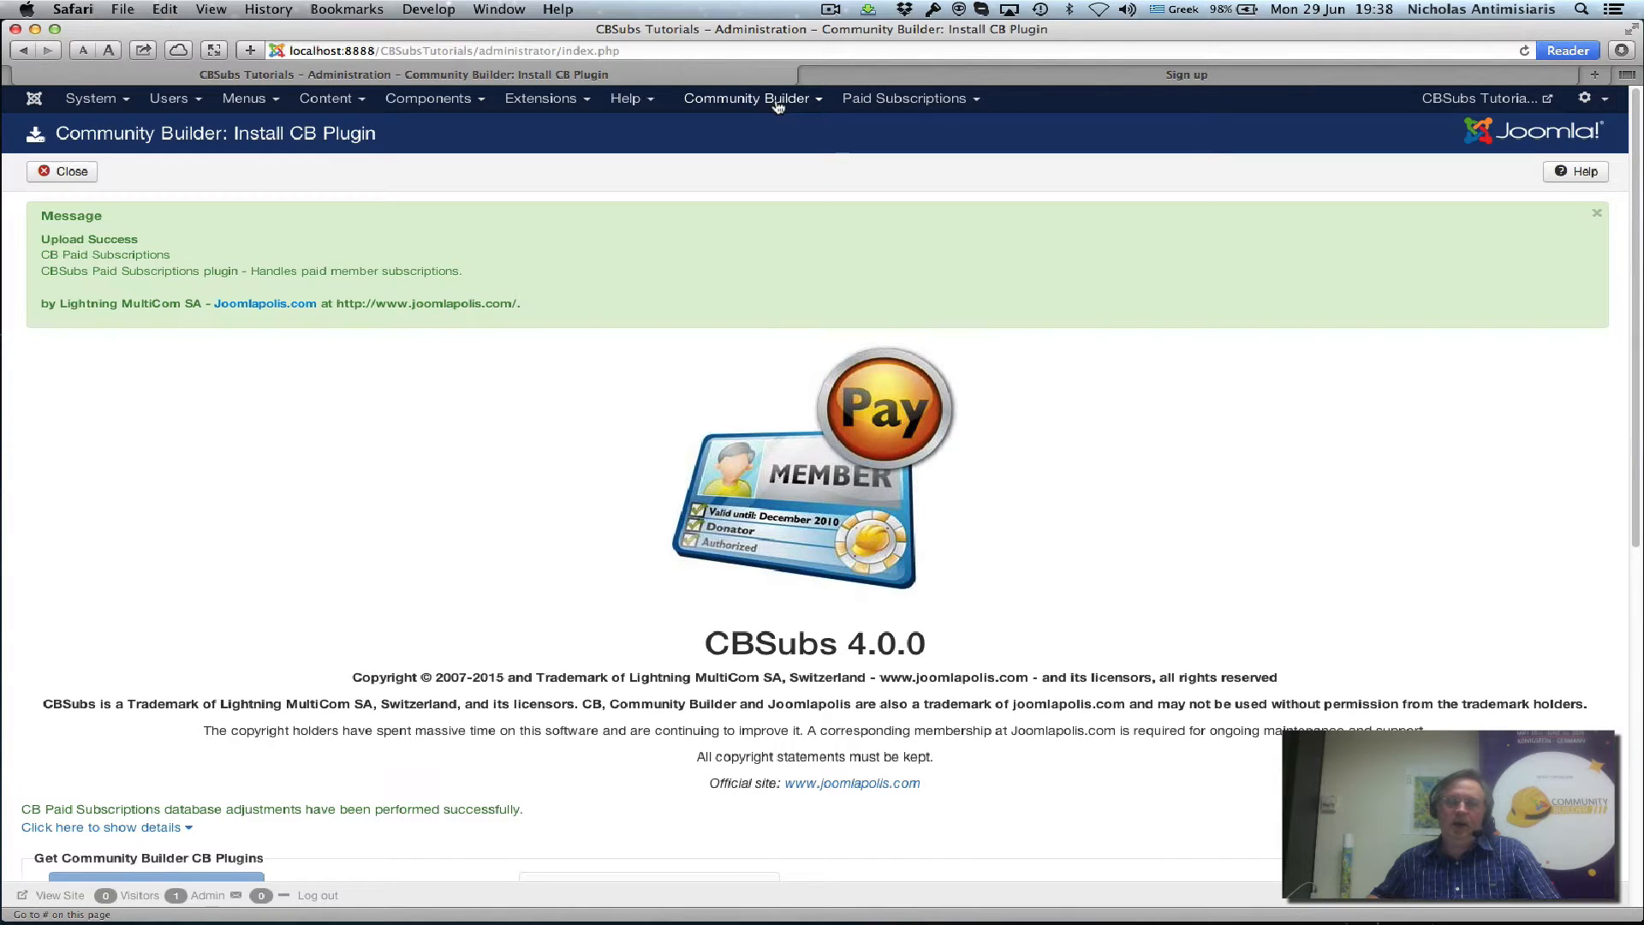
# Close the installation page and publish the CB Paid Subscriptions plugin in the plugin list
pyautogui.click(906, 101)
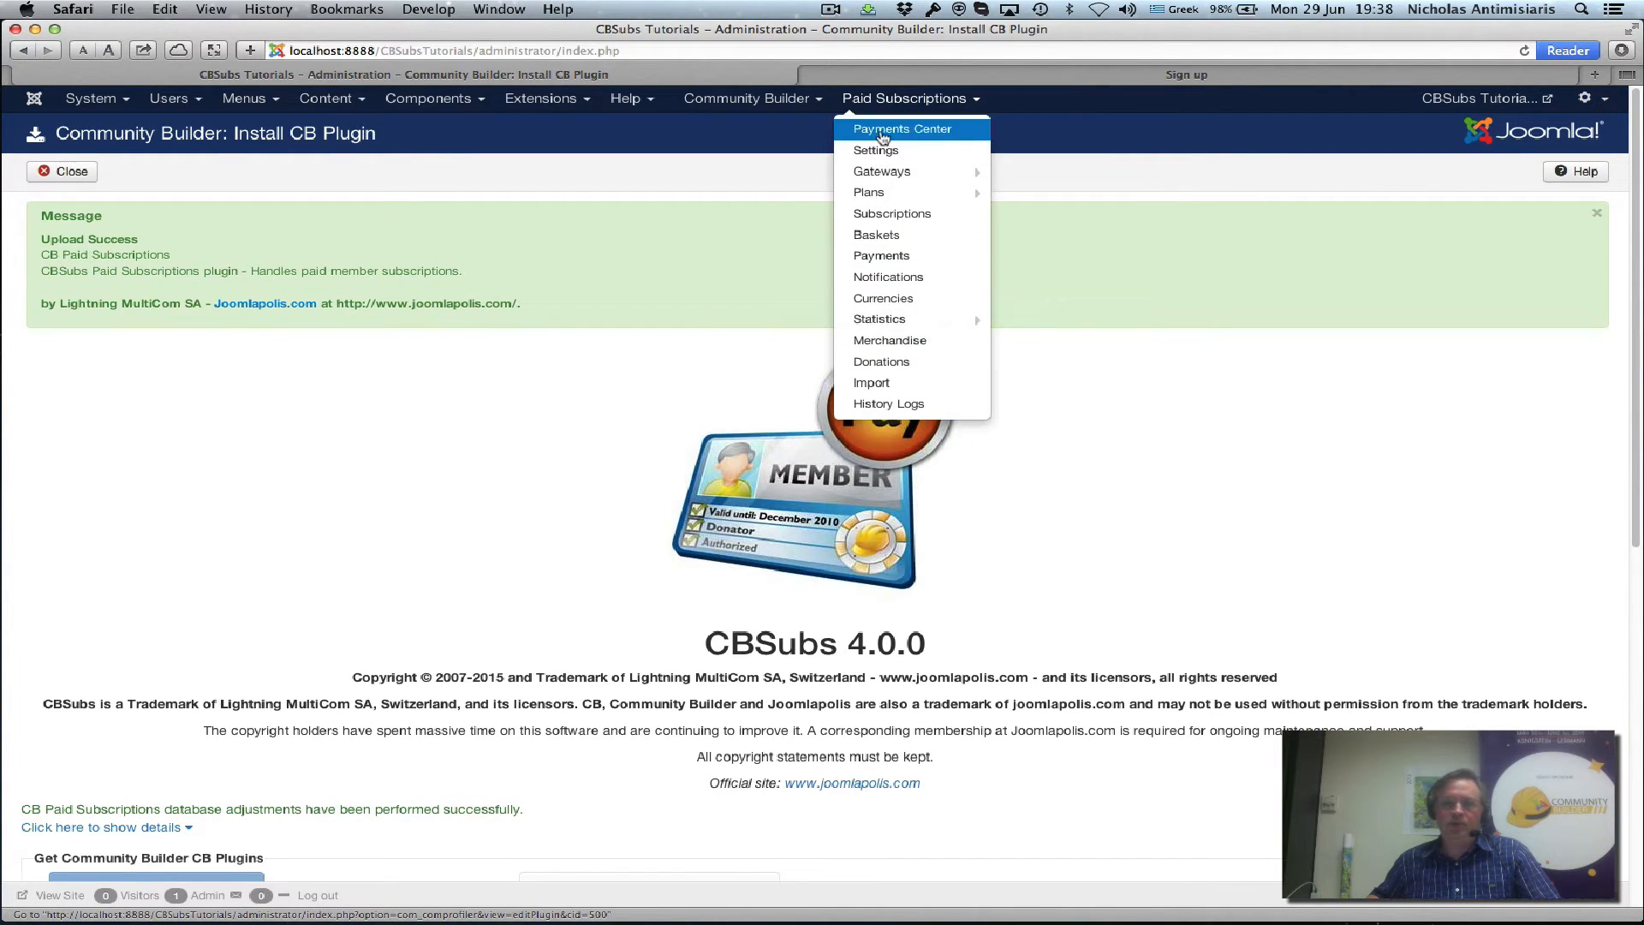
pyautogui.click(1101, 422)
pyautogui.click(65, 171)
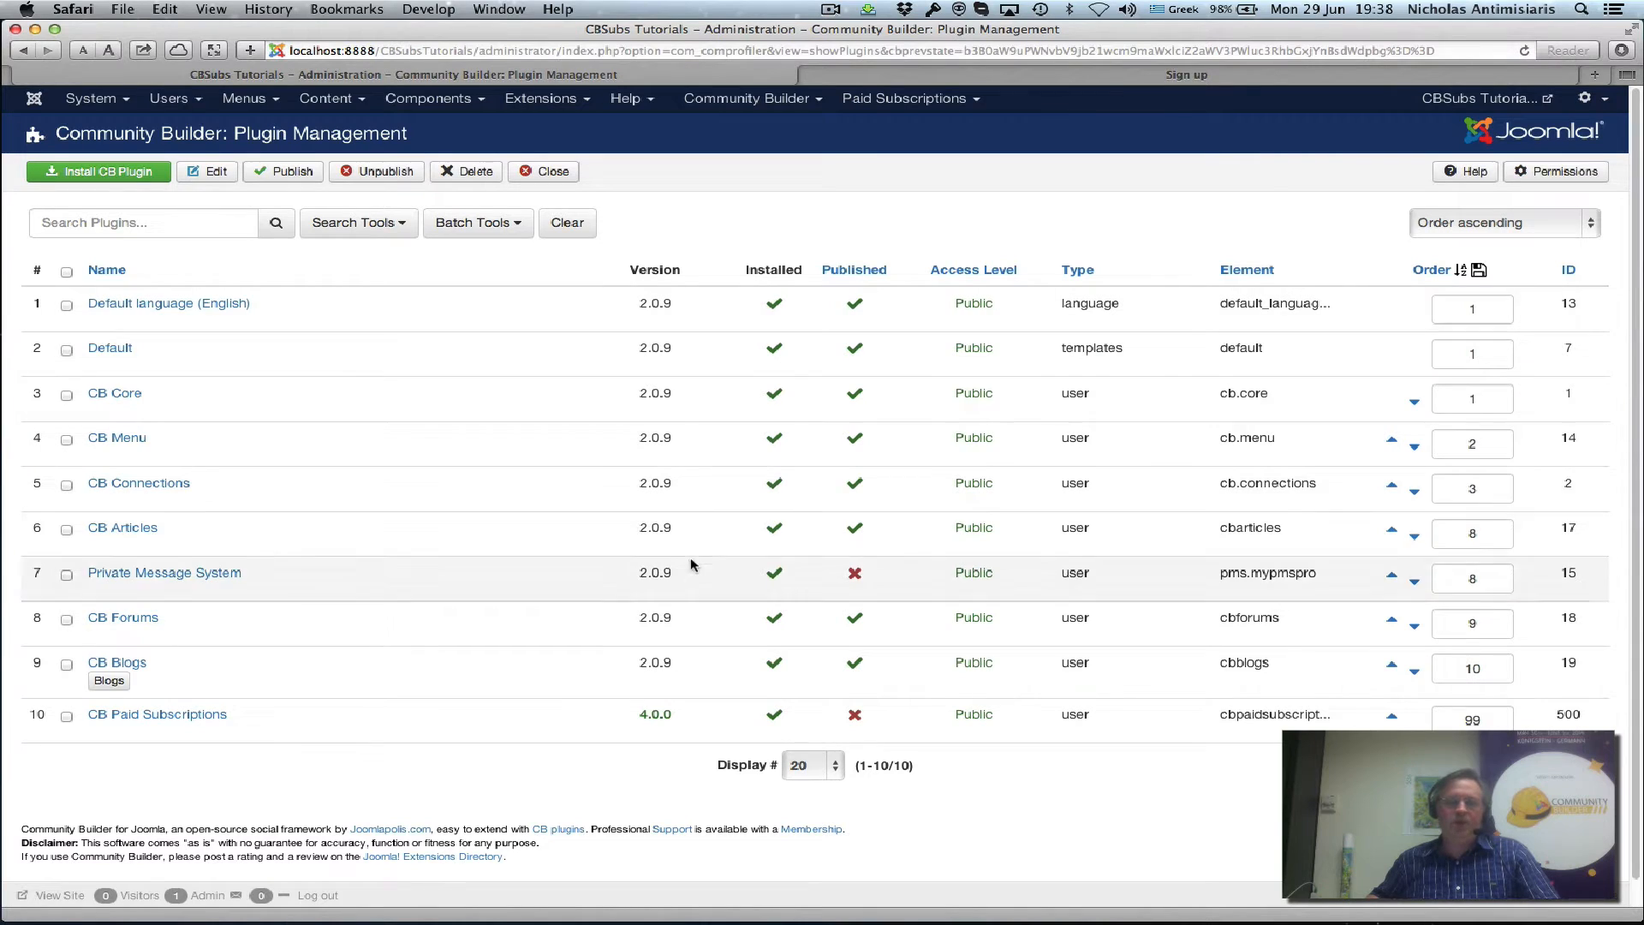
pyautogui.click(854, 718)
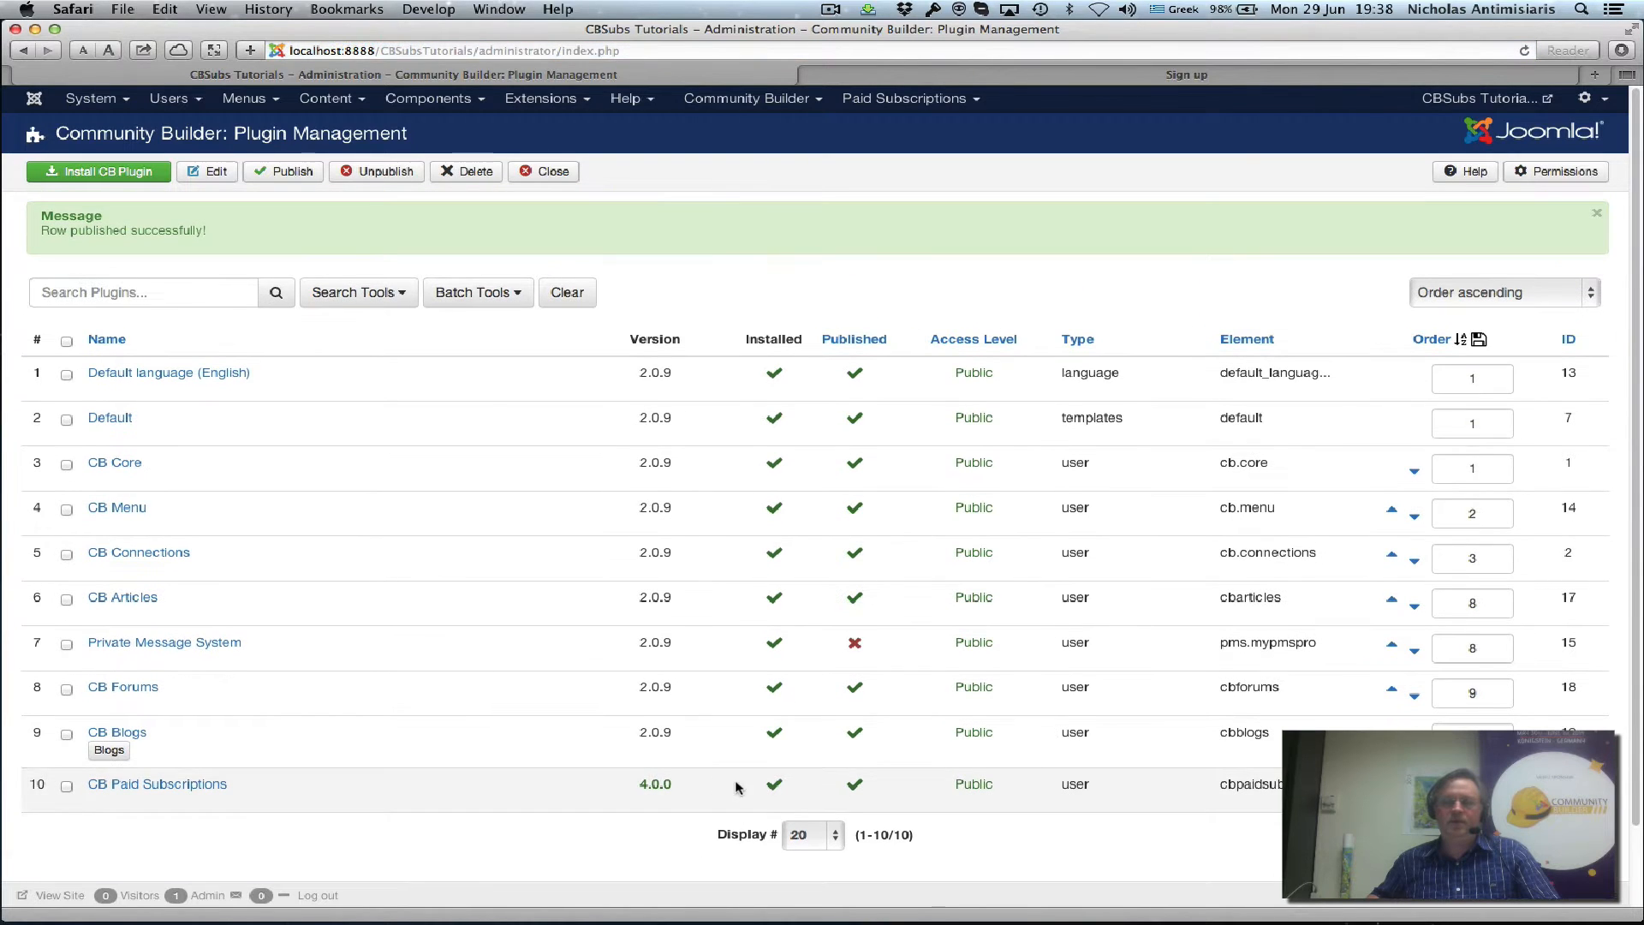
# Open the general plugin settings from the Paid Subscriptions Payments Center and apply them with their default values
pyautogui.click(927, 100)
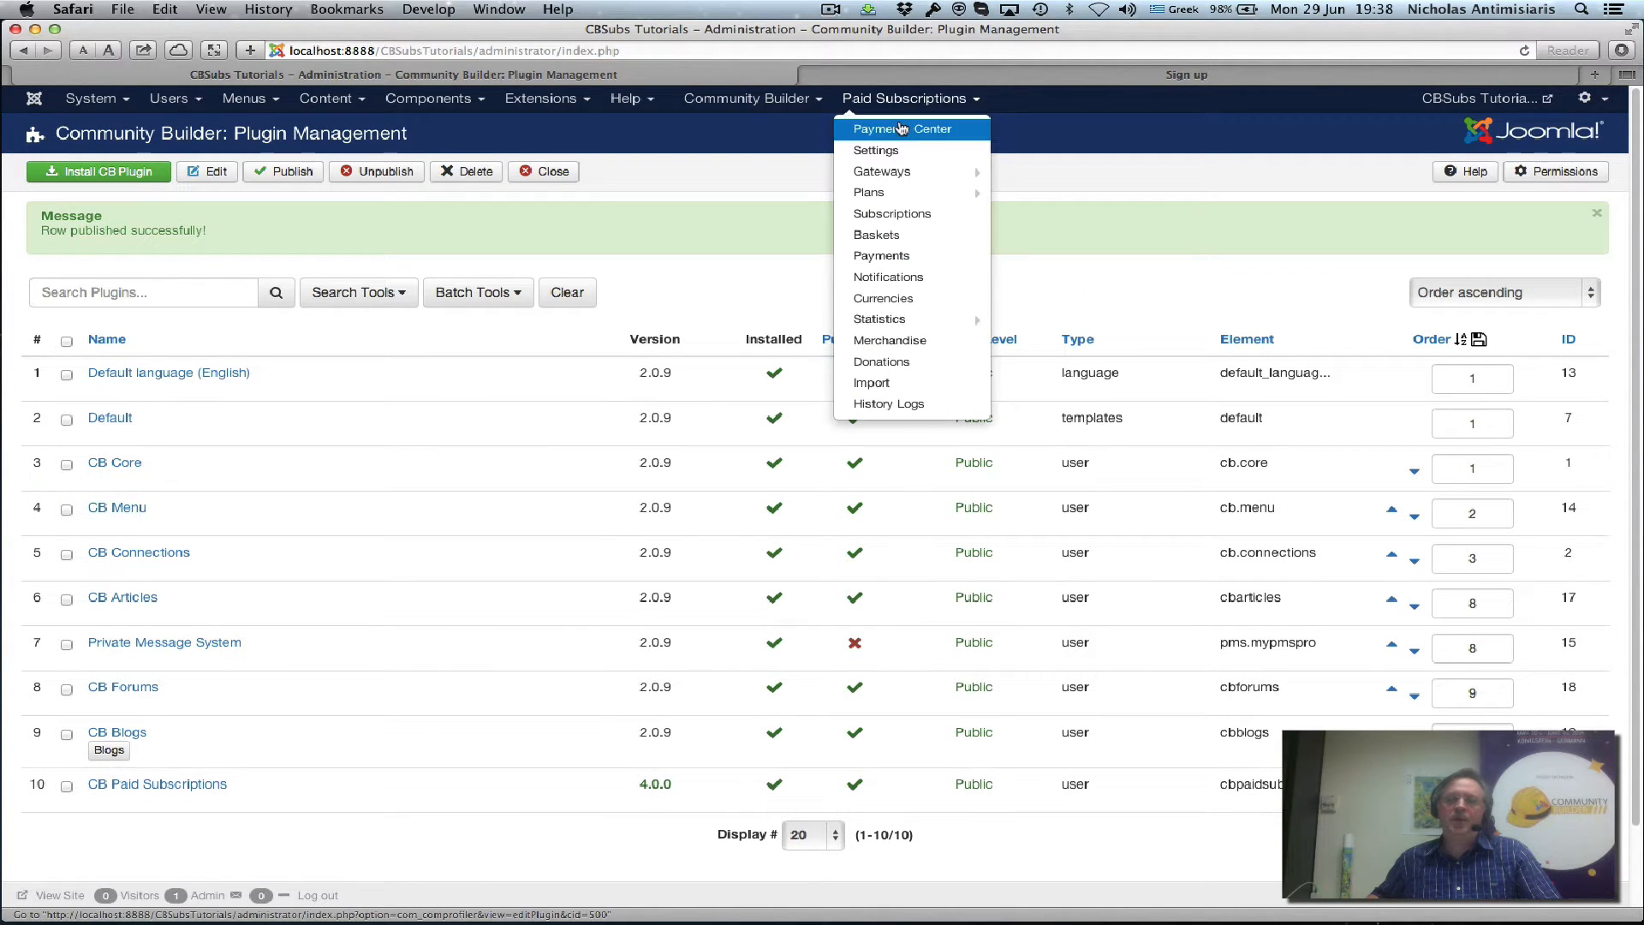
pyautogui.click(901, 129)
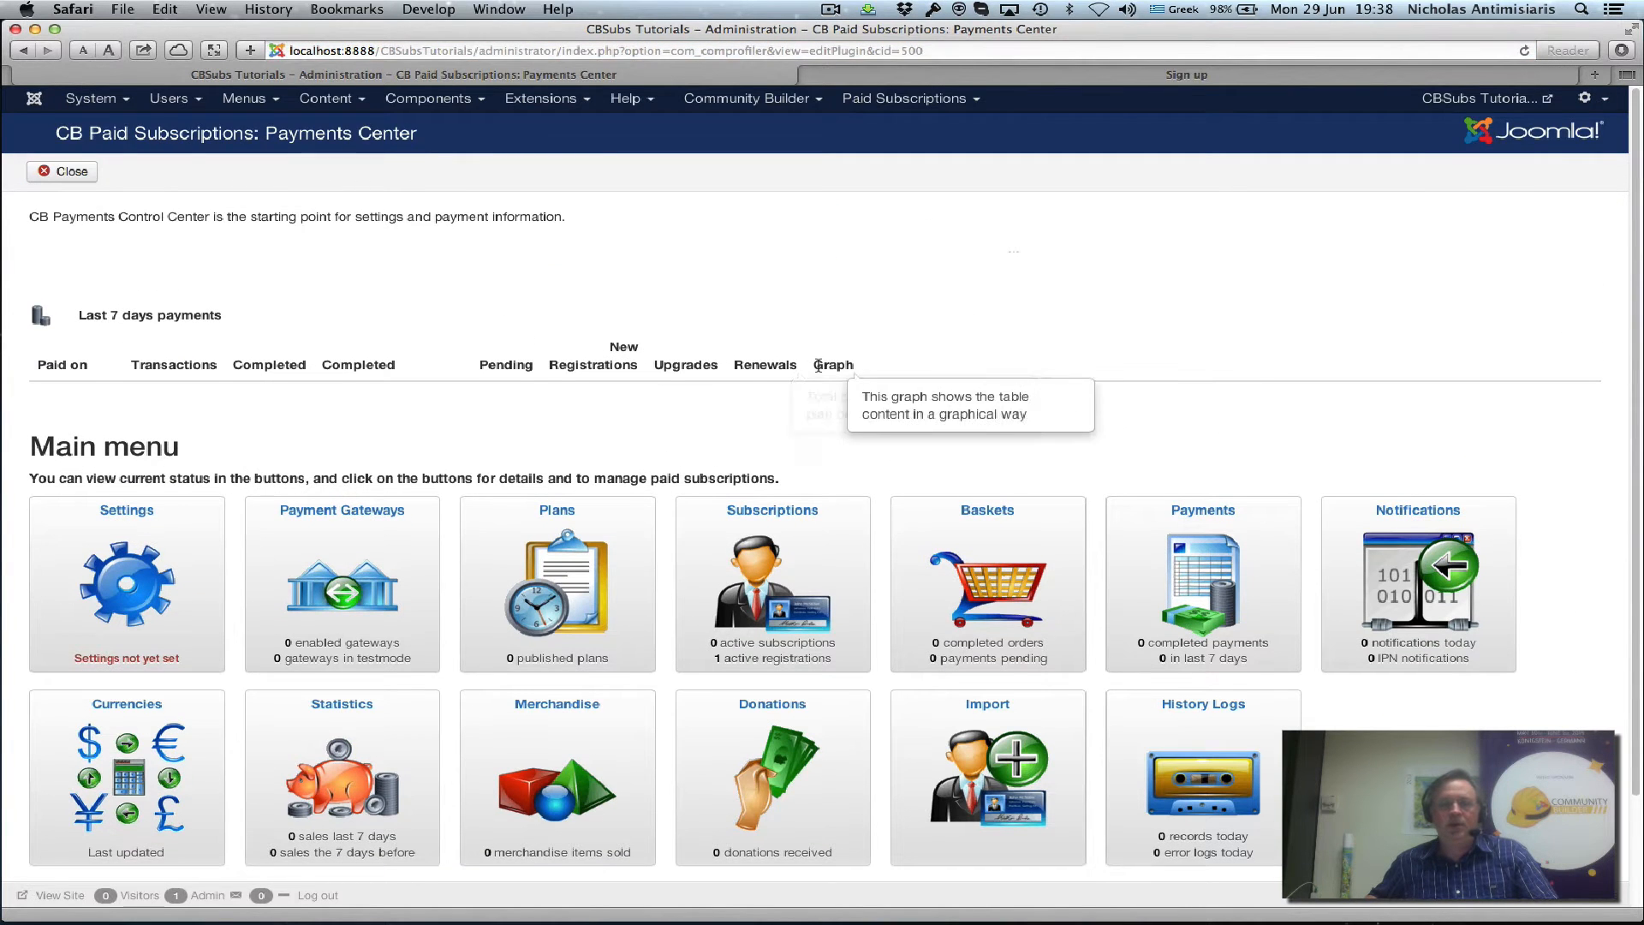
pyautogui.scroll(-3, 668, 368)
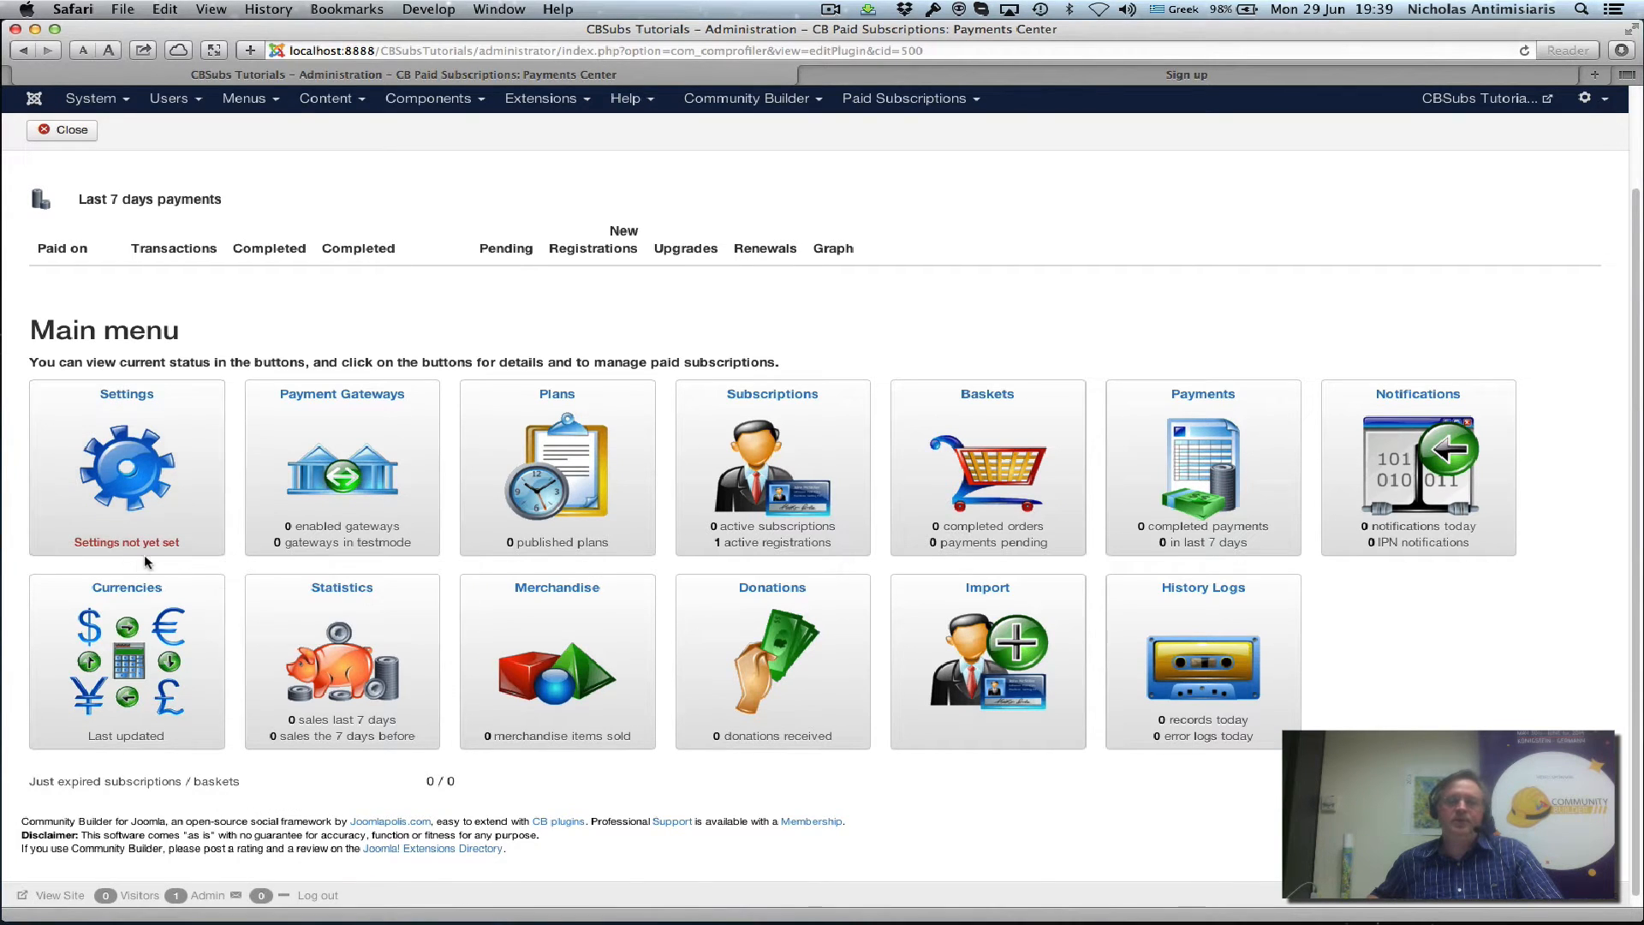
pyautogui.click(136, 482)
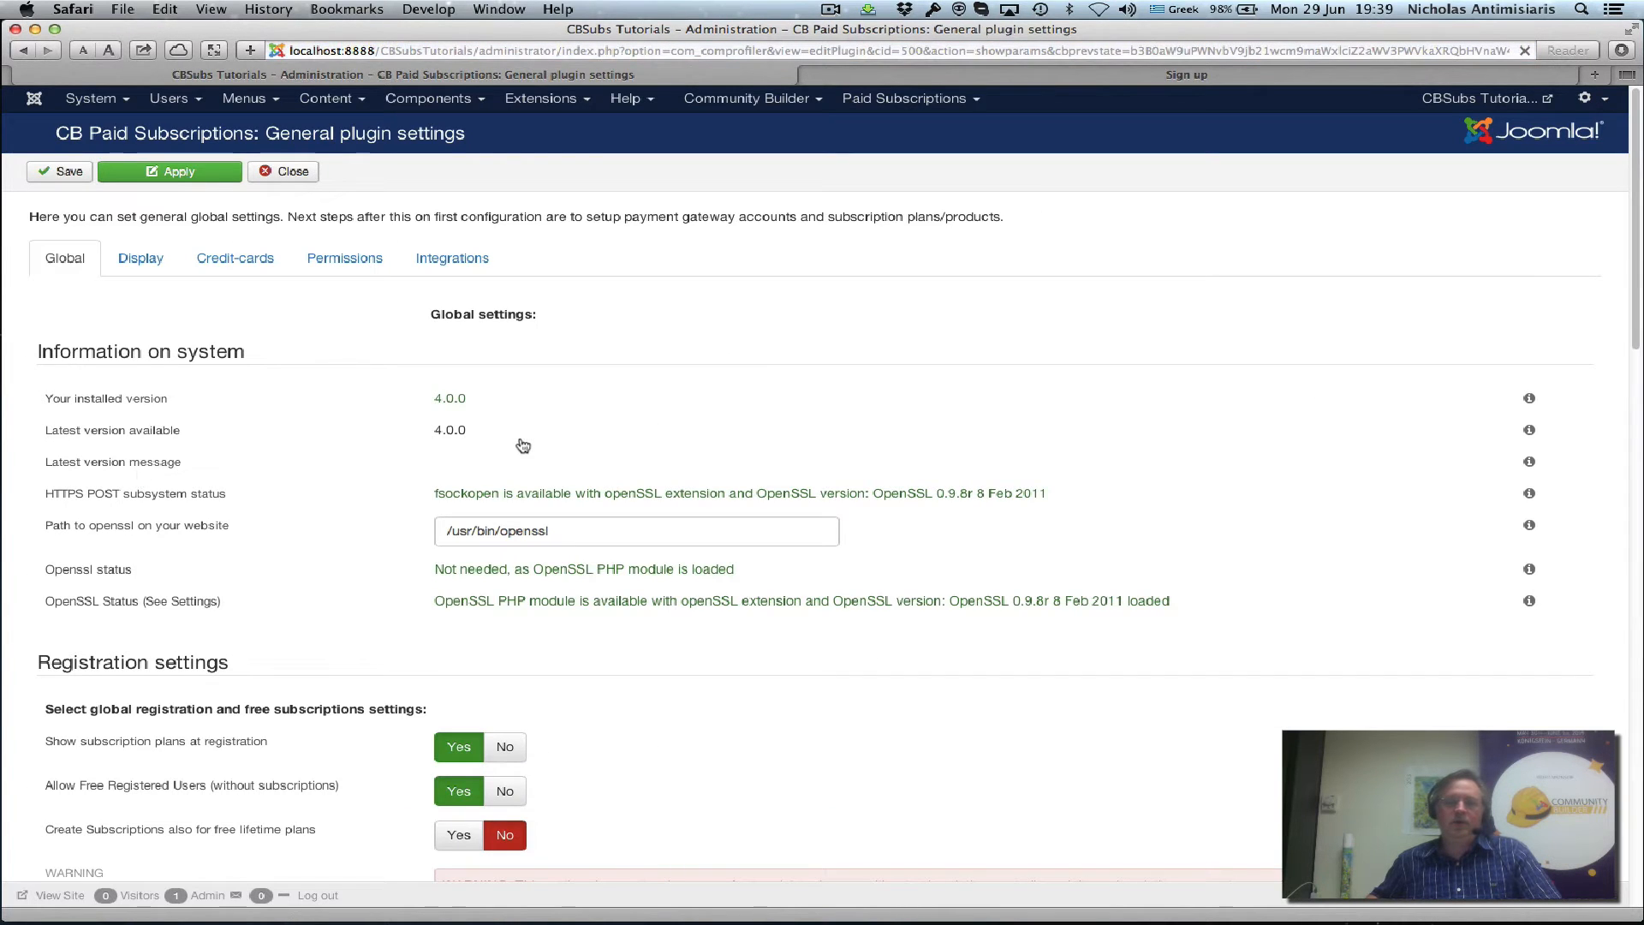
pyautogui.scroll(-3, 521, 438)
pyautogui.scroll(3, 520, 438)
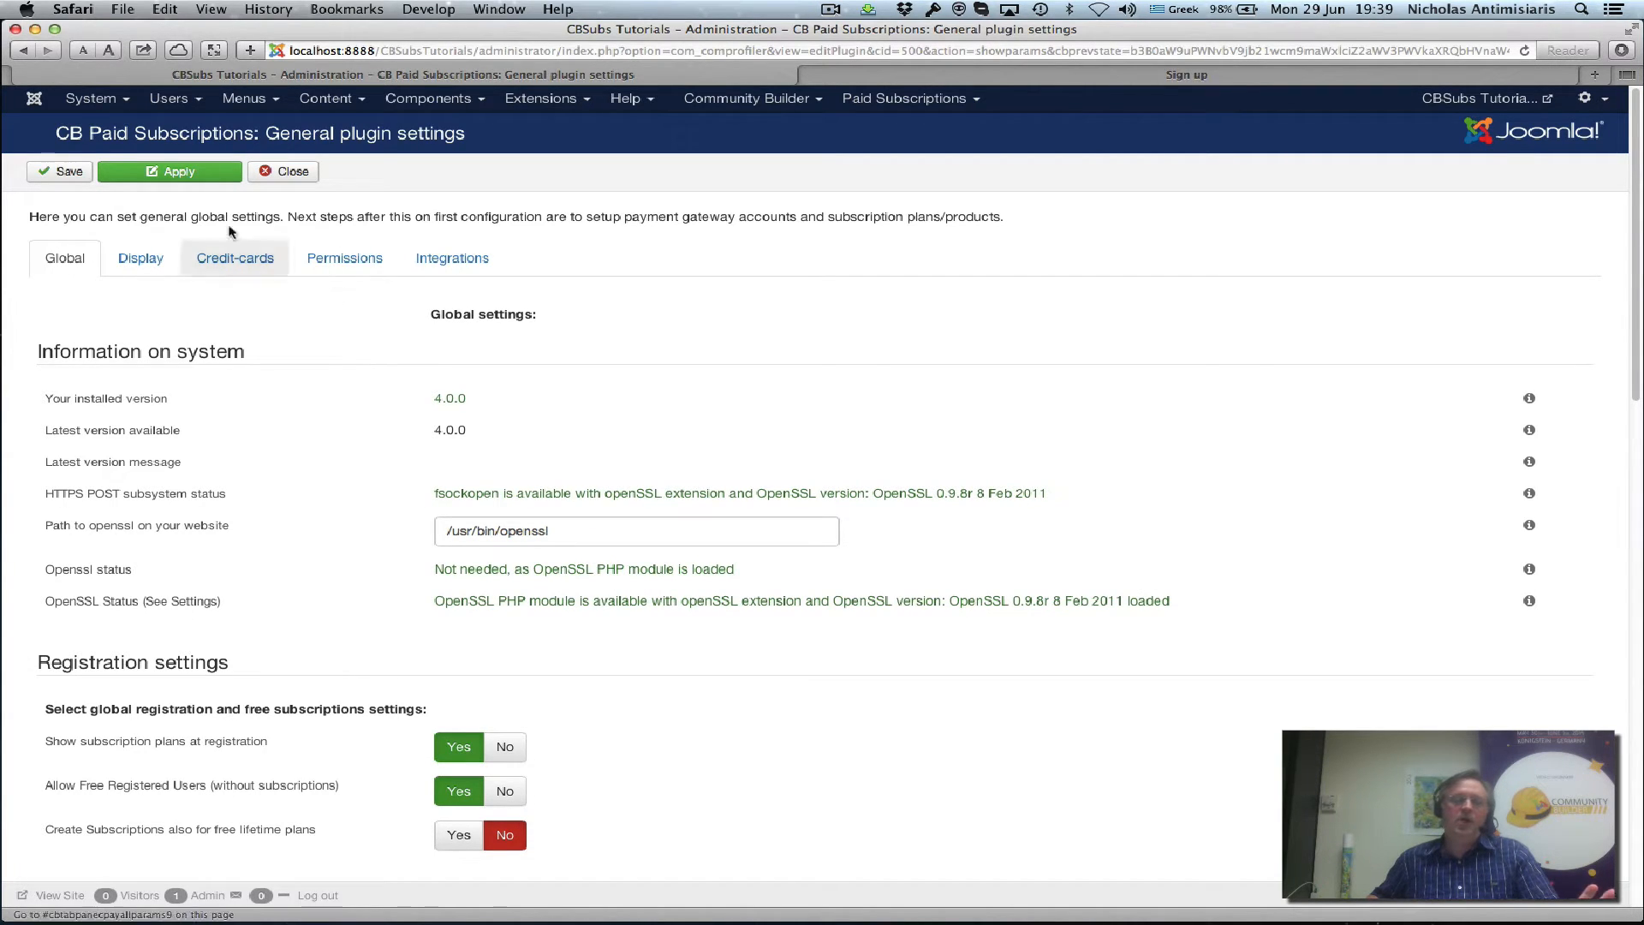
pyautogui.click(131, 173)
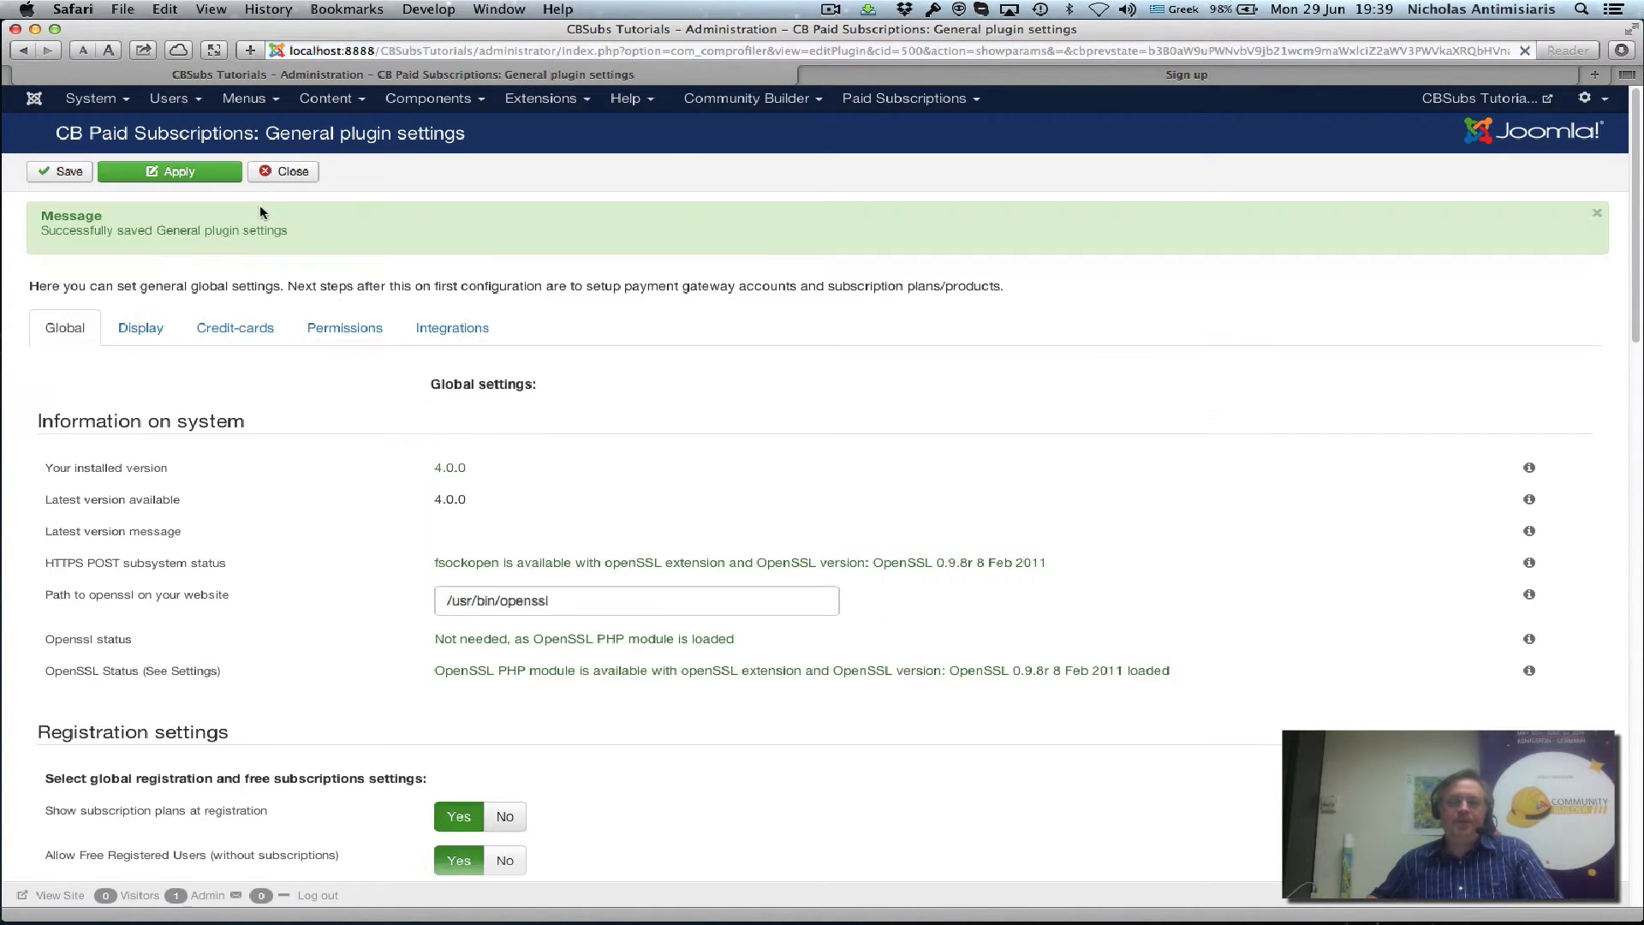
# Go back to the Payments Center and review the status shown on the main menu tiles
pyautogui.click(886, 105)
pyautogui.click(882, 124)
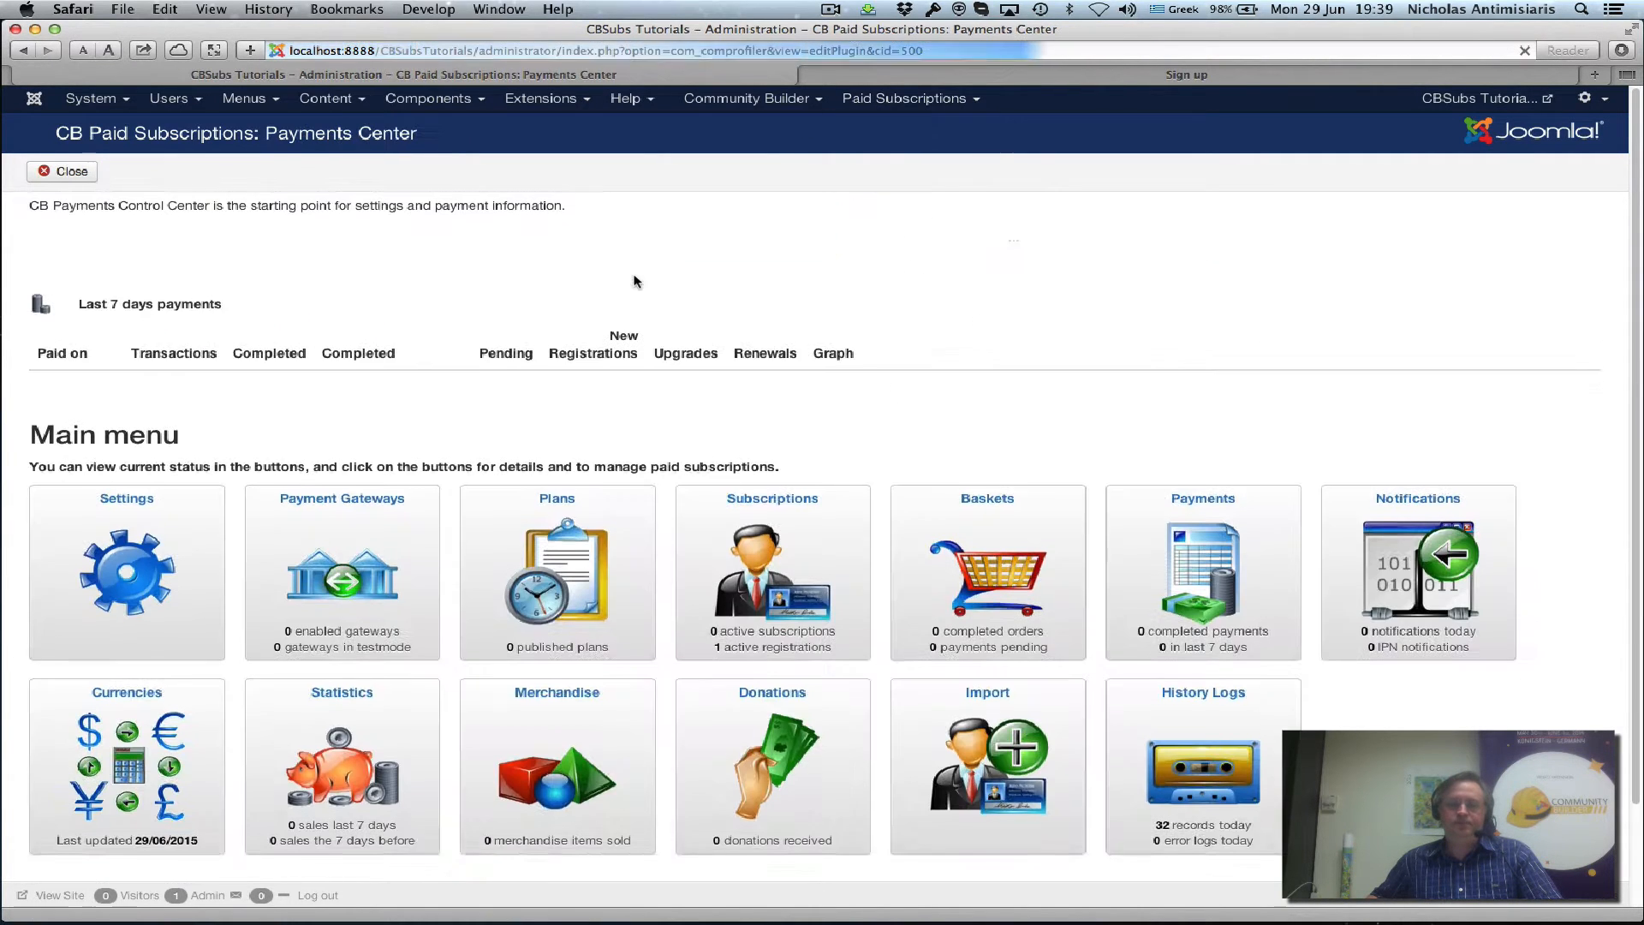
pyautogui.moveTo(155, 654)
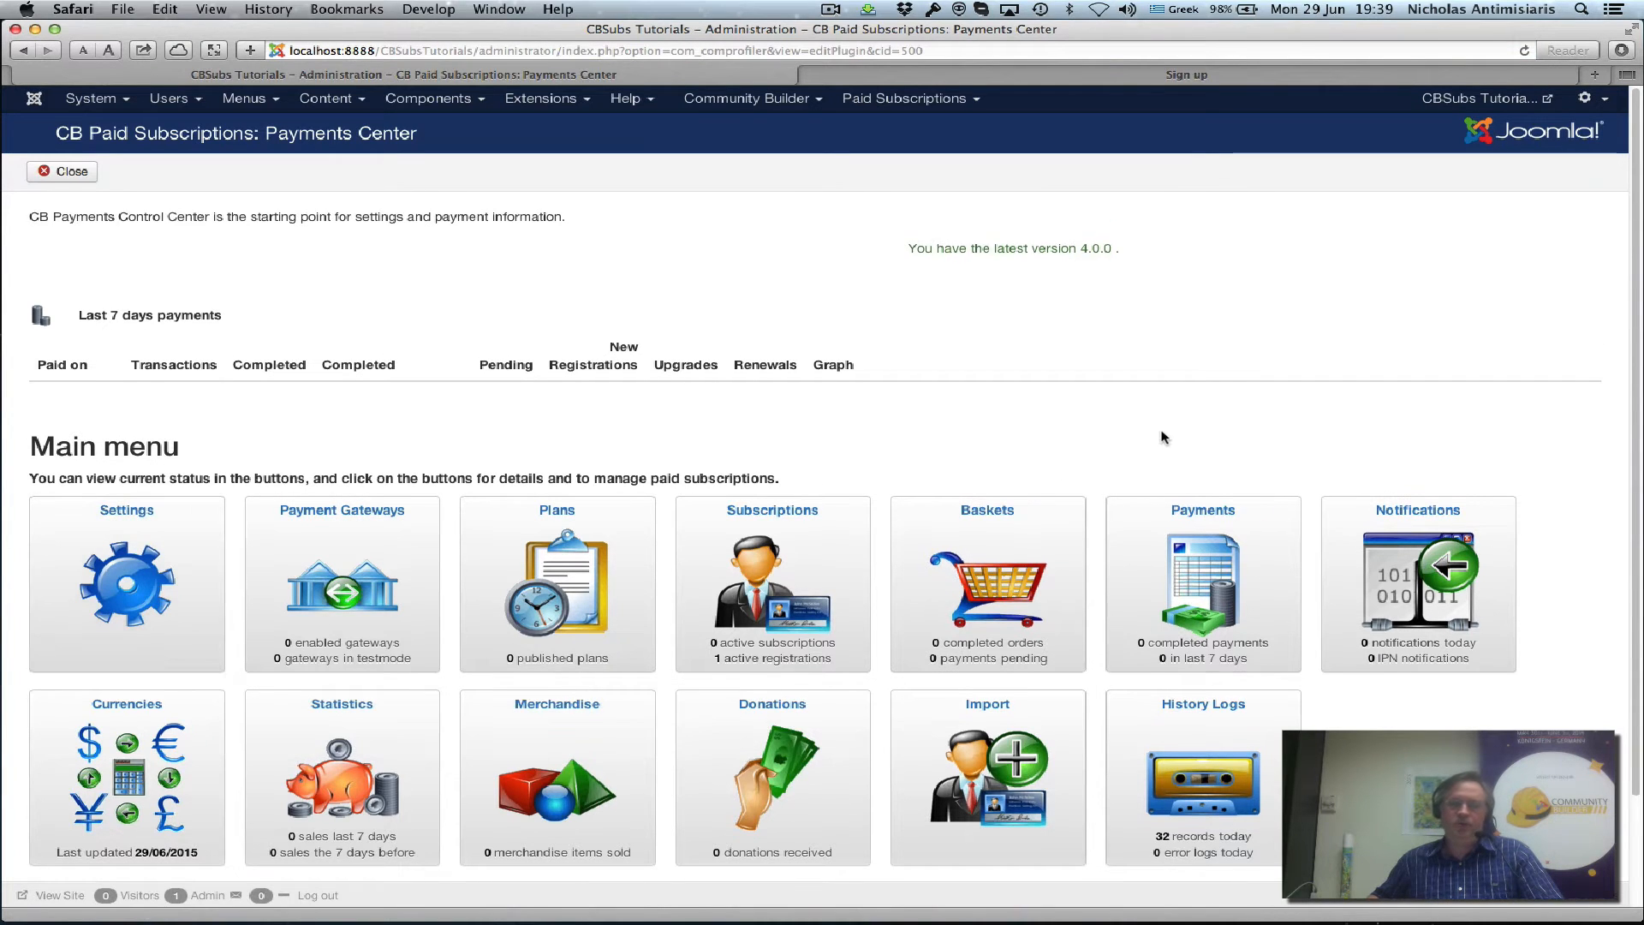
pyautogui.scroll(-2, 150, 600)
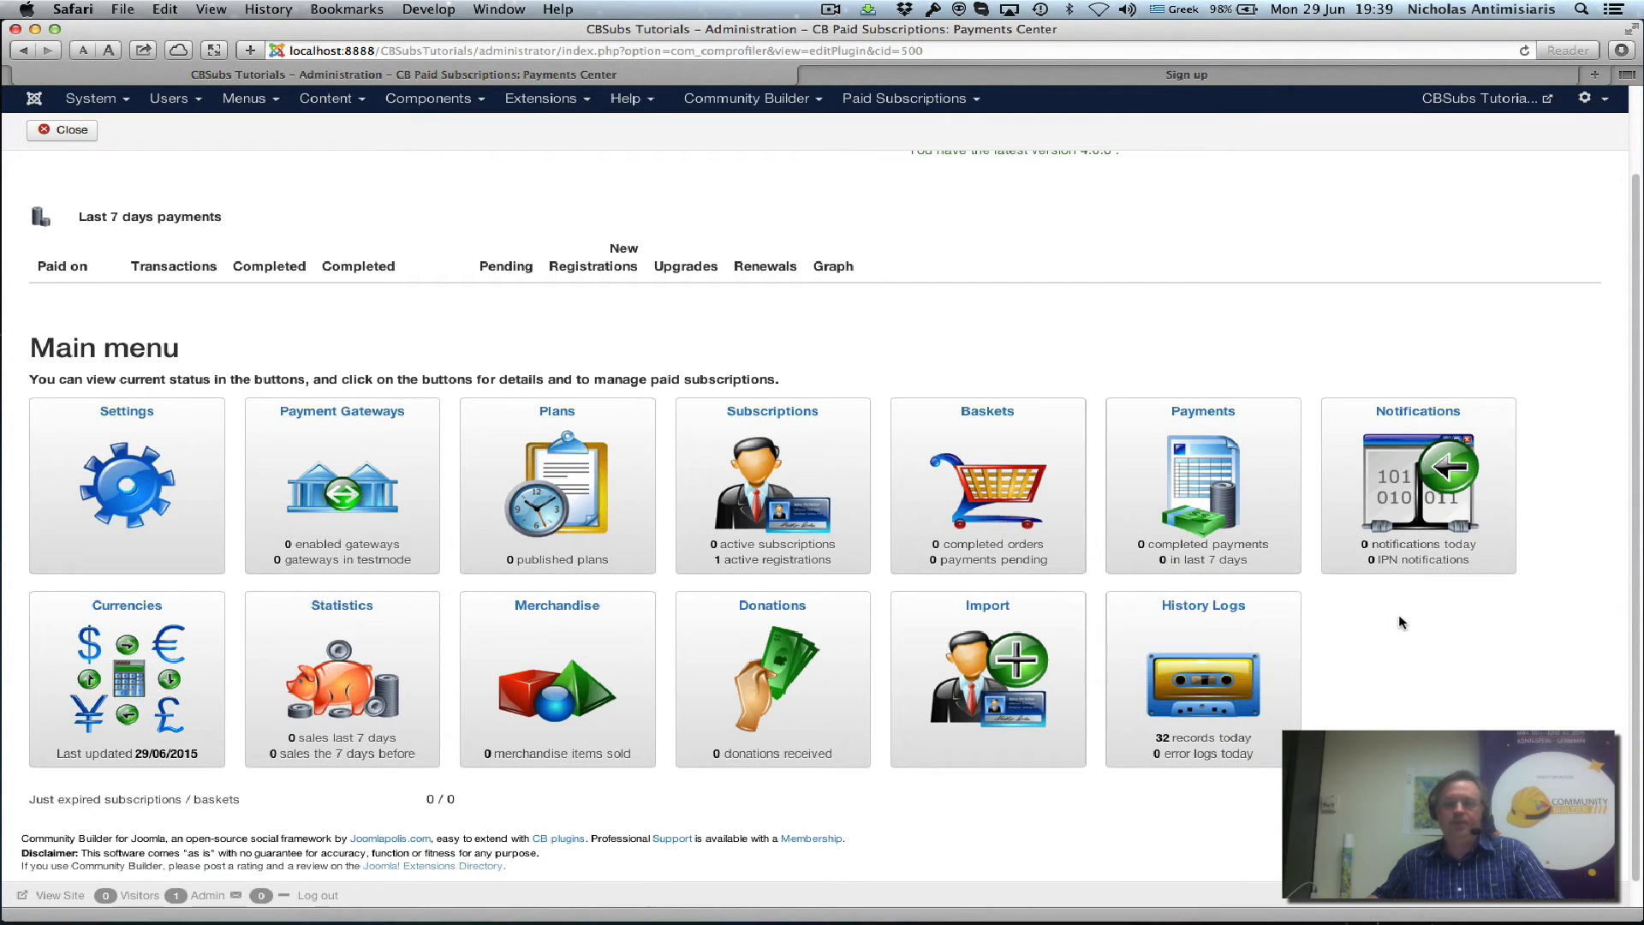
pyautogui.scroll(2, 1402, 622)
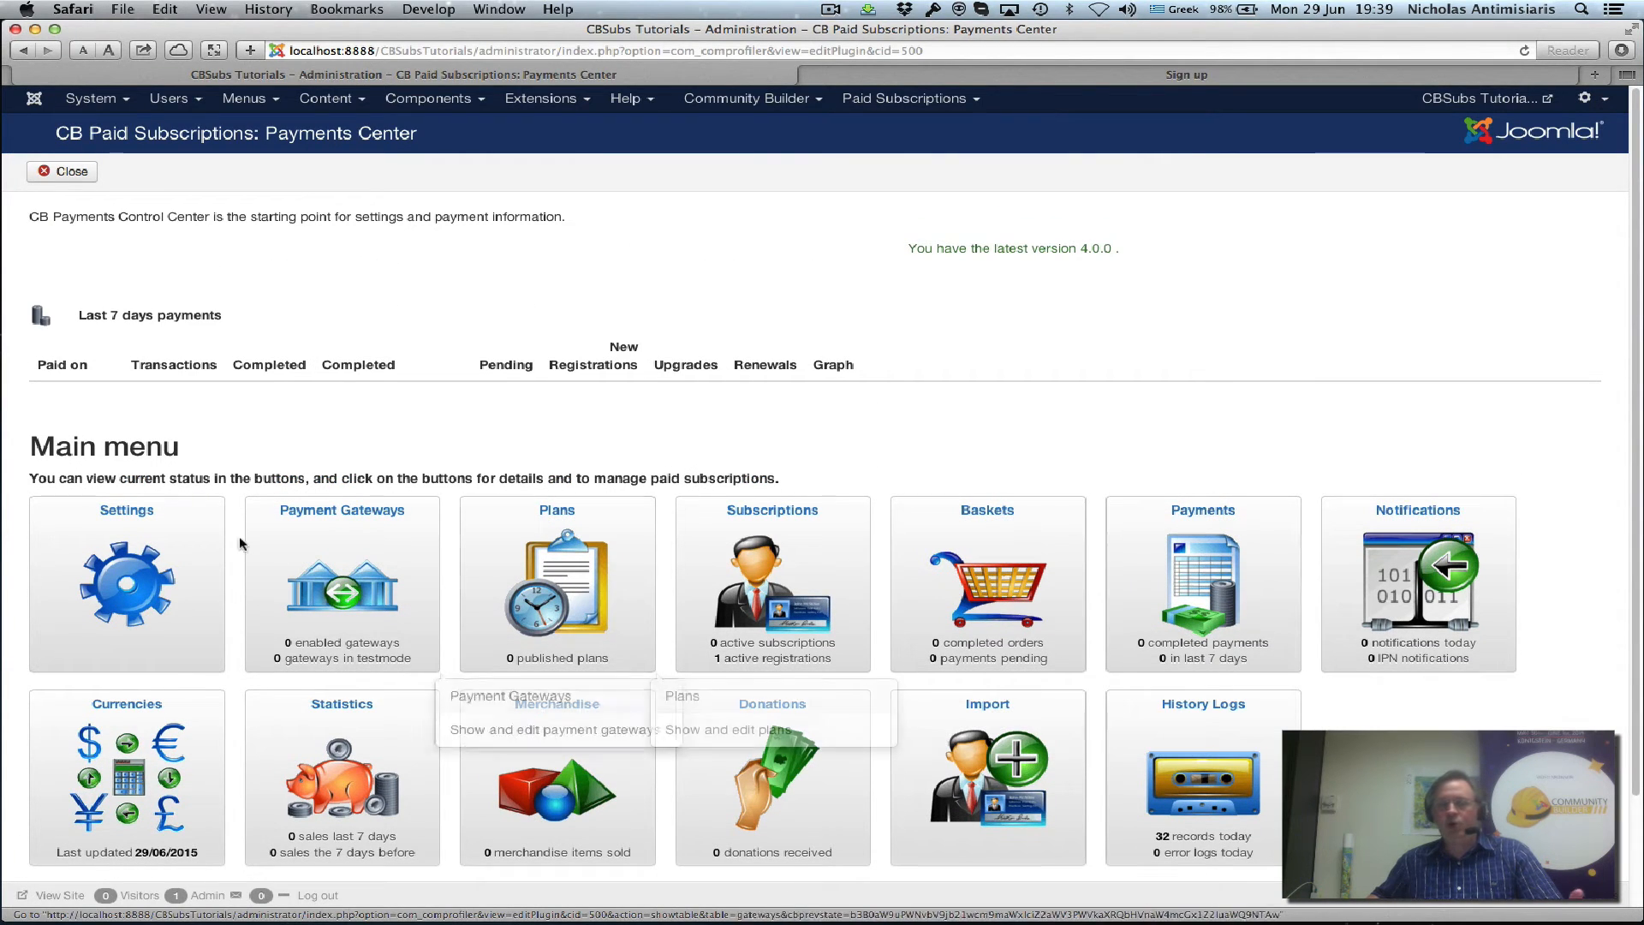
pyautogui.moveTo(155, 561)
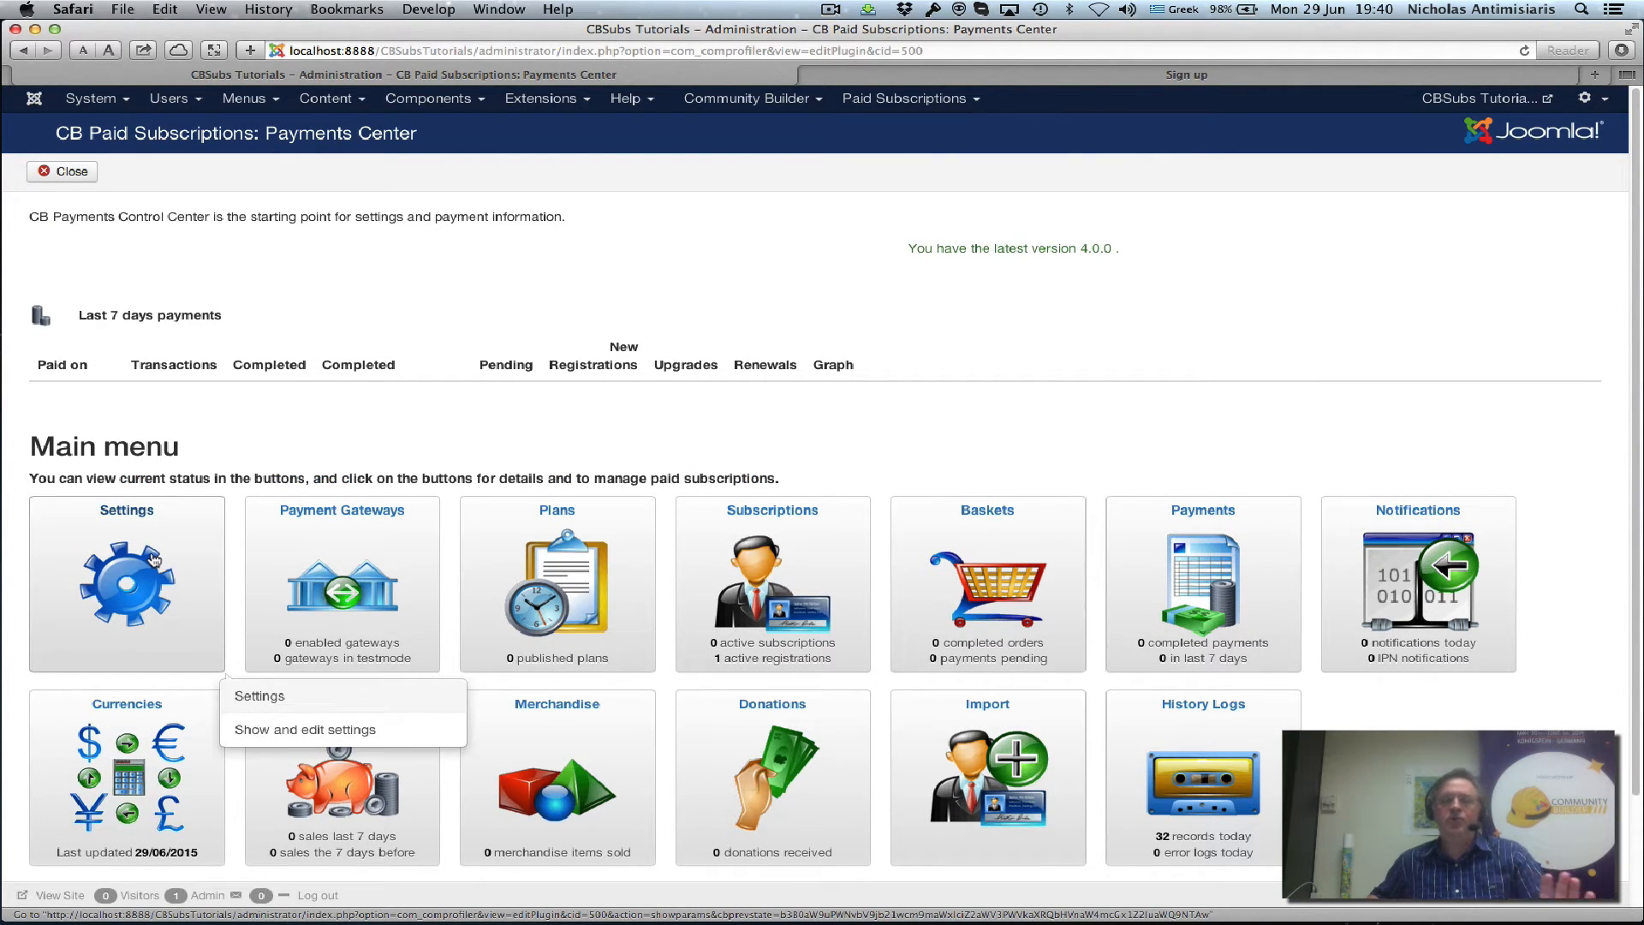
# Start a new plan from the Plans list and choose User Subscription Plan as its product type
pyautogui.click(563, 591)
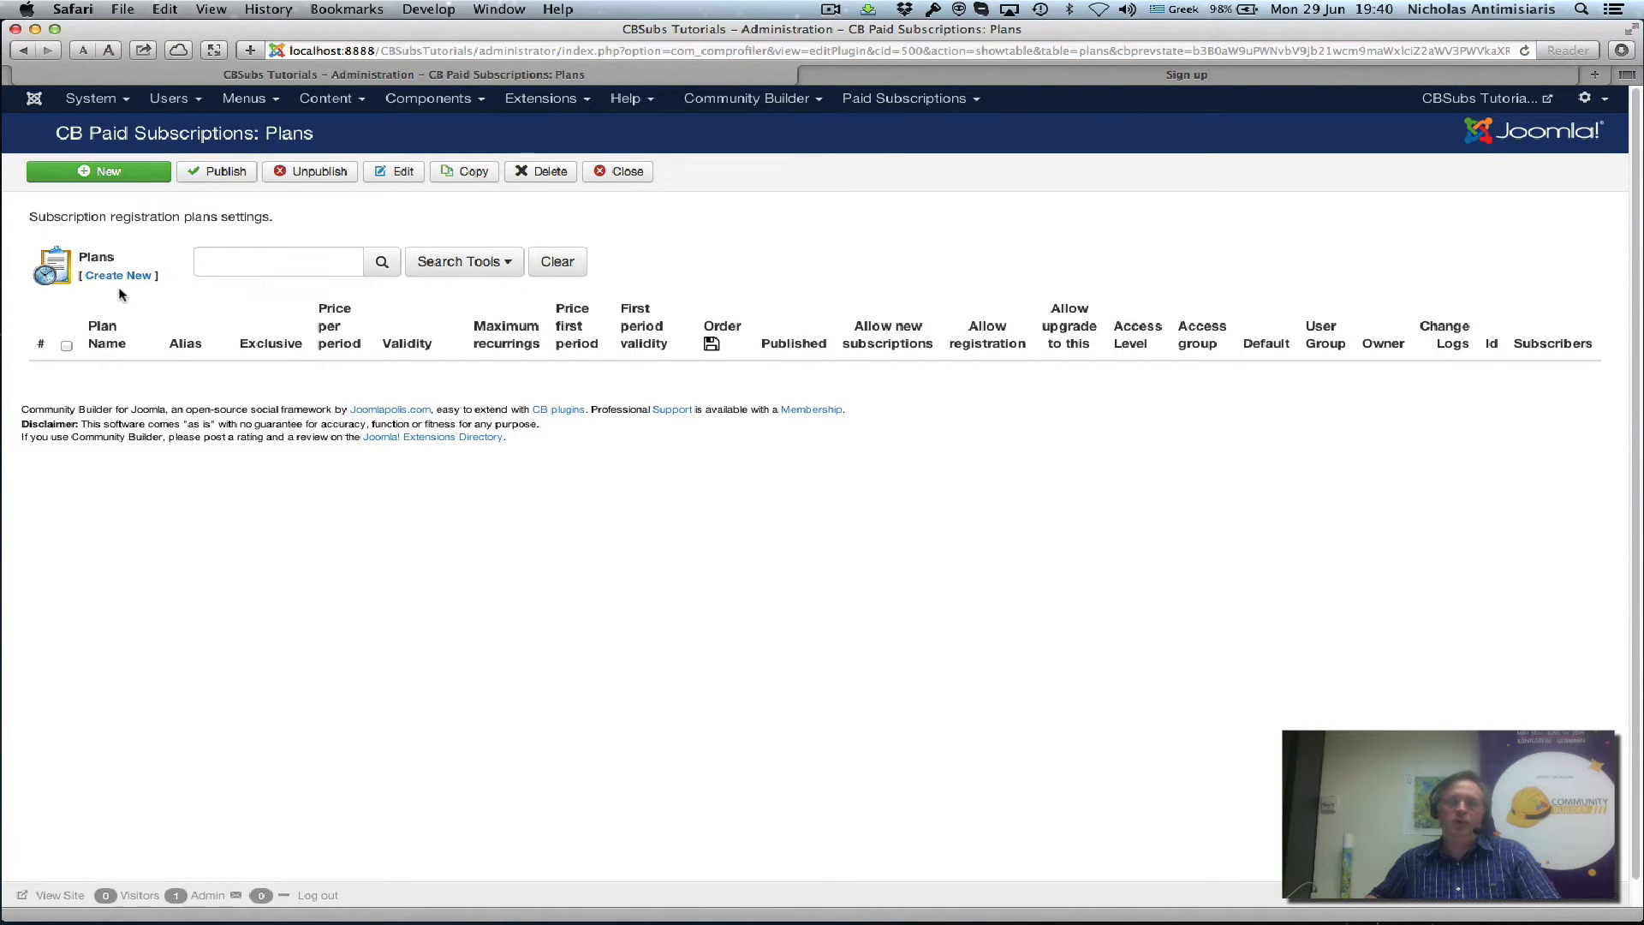
pyautogui.click(106, 176)
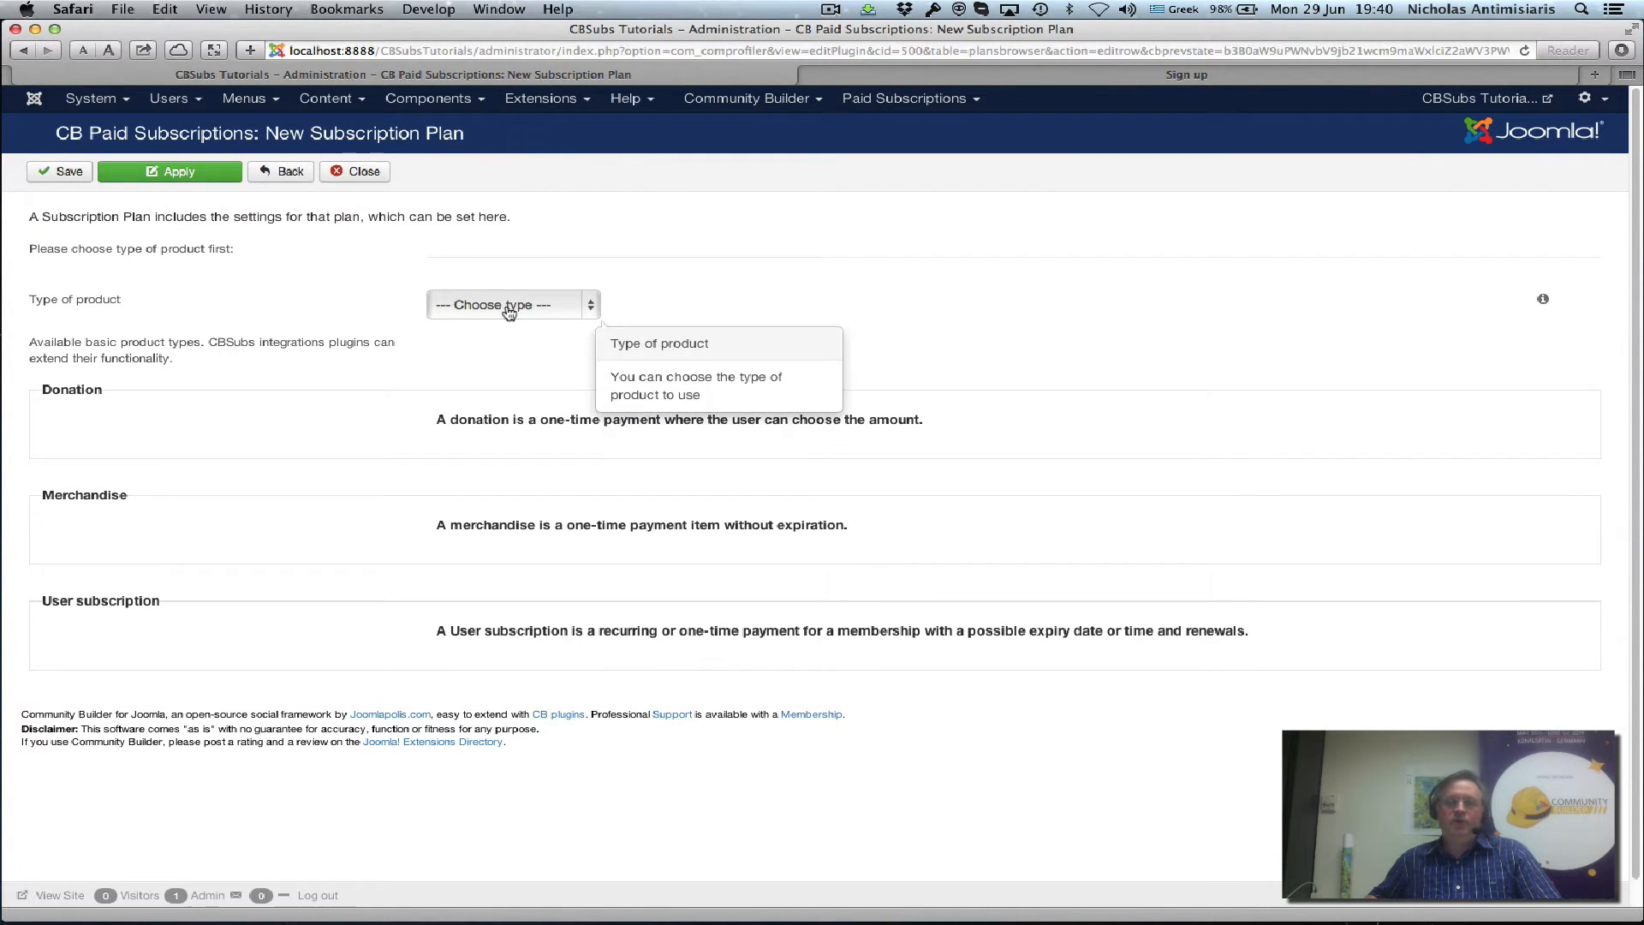
pyautogui.click(588, 307)
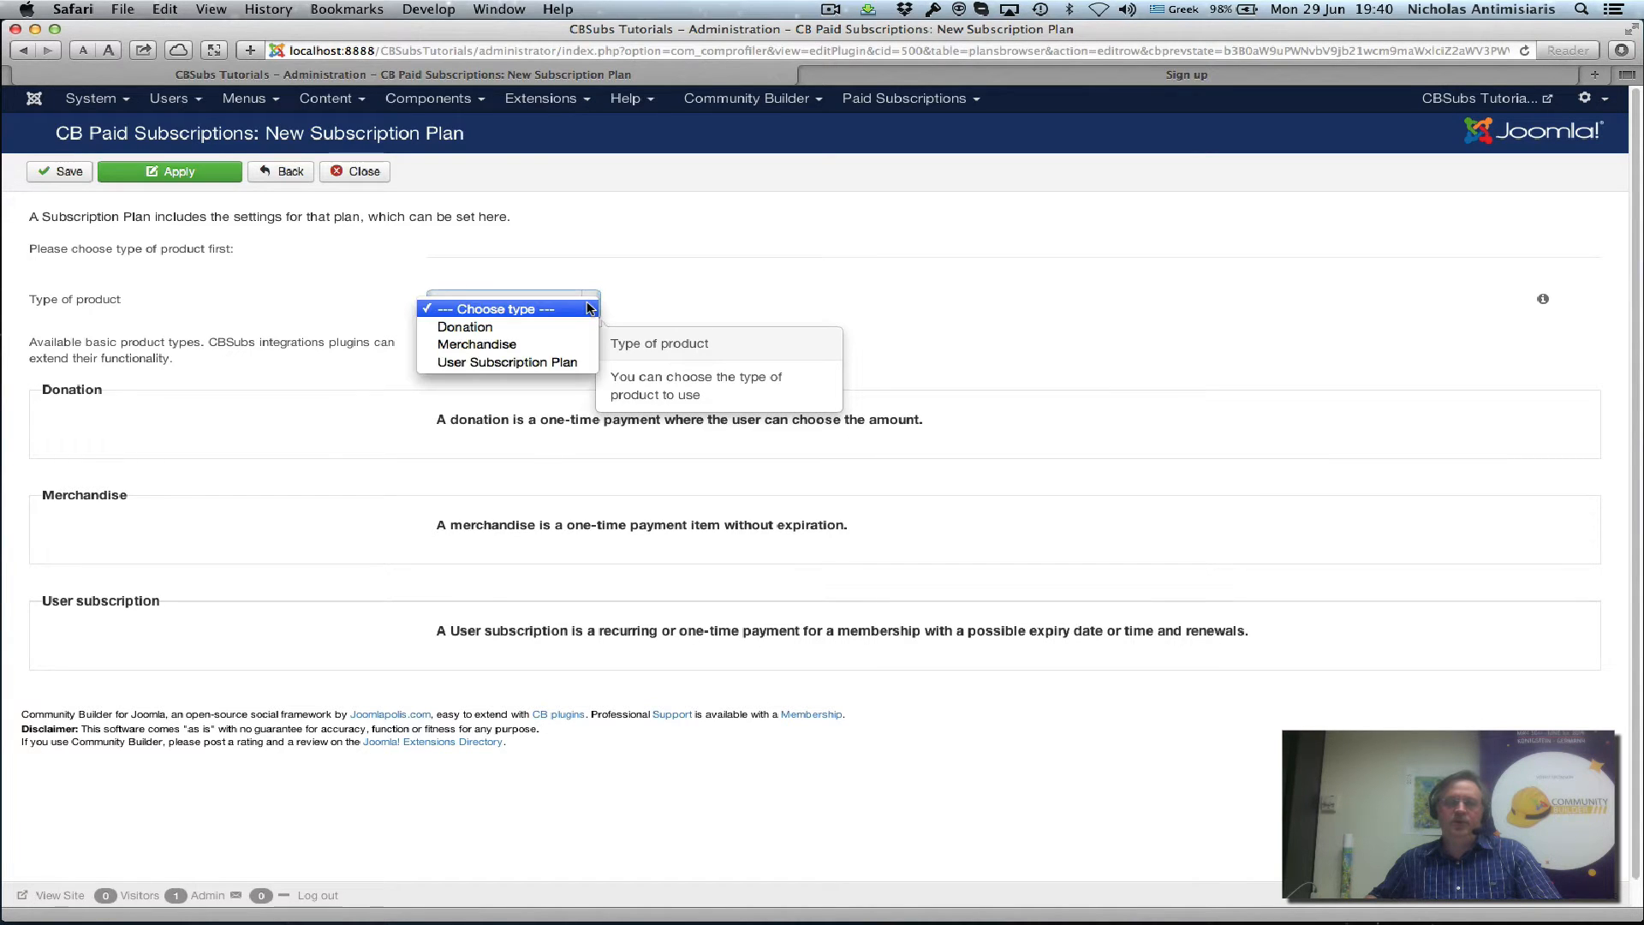
pyautogui.click(511, 363)
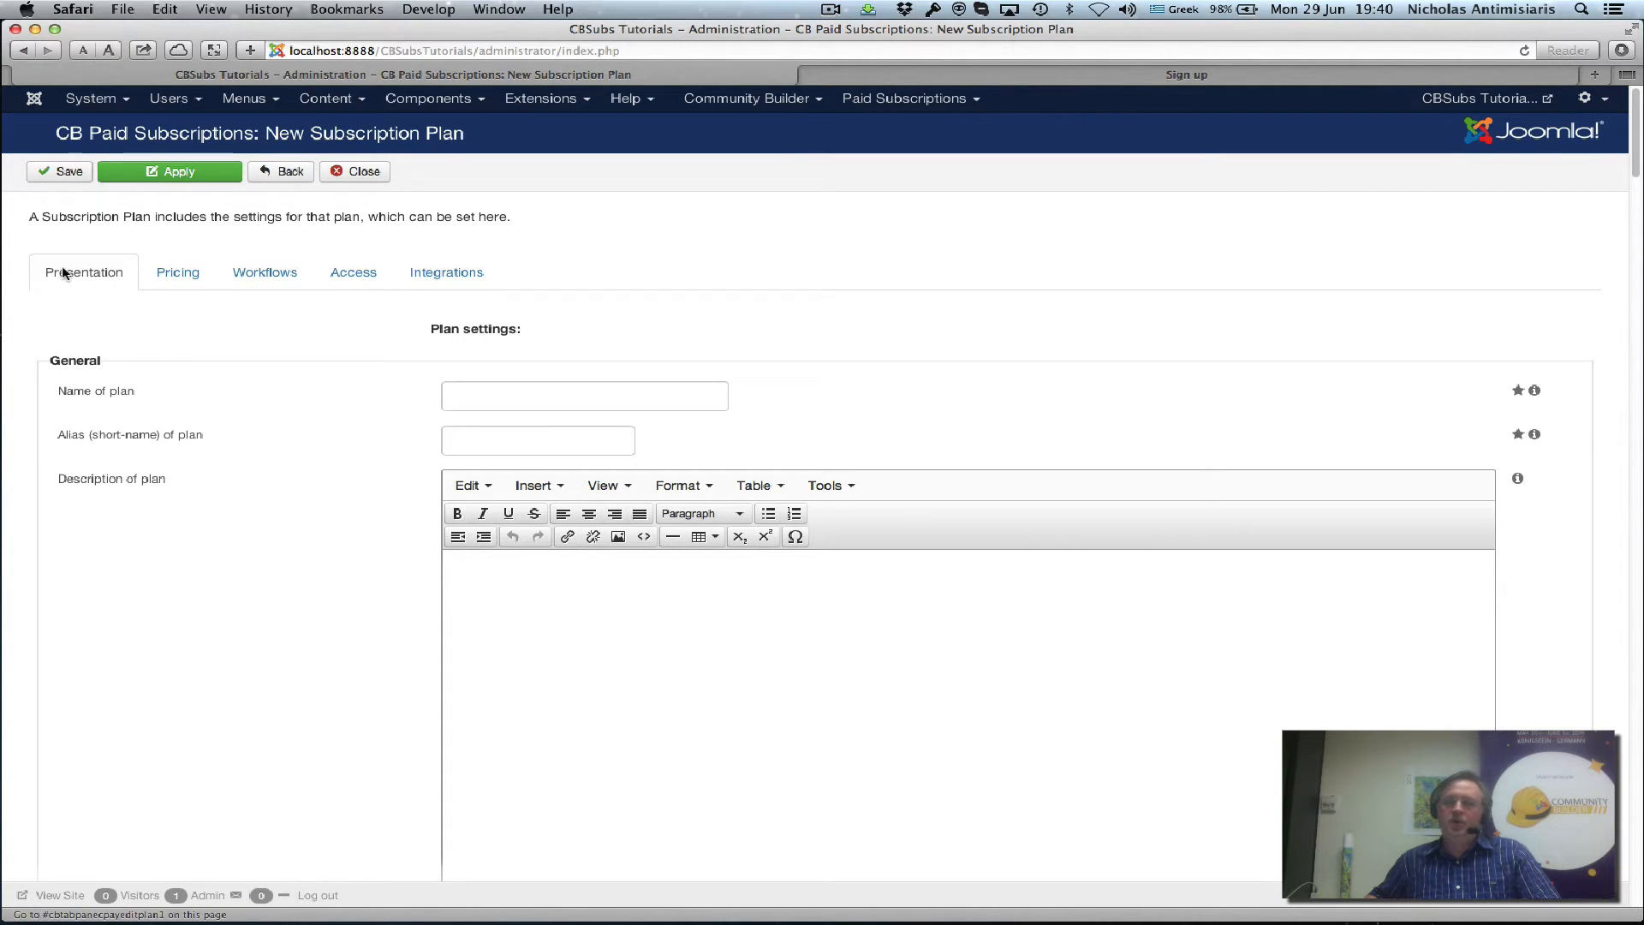
# Switch the keyboard input to U.S. English, name the plan Starter Plan and set its alias to STARTER
pyautogui.click(466, 395)
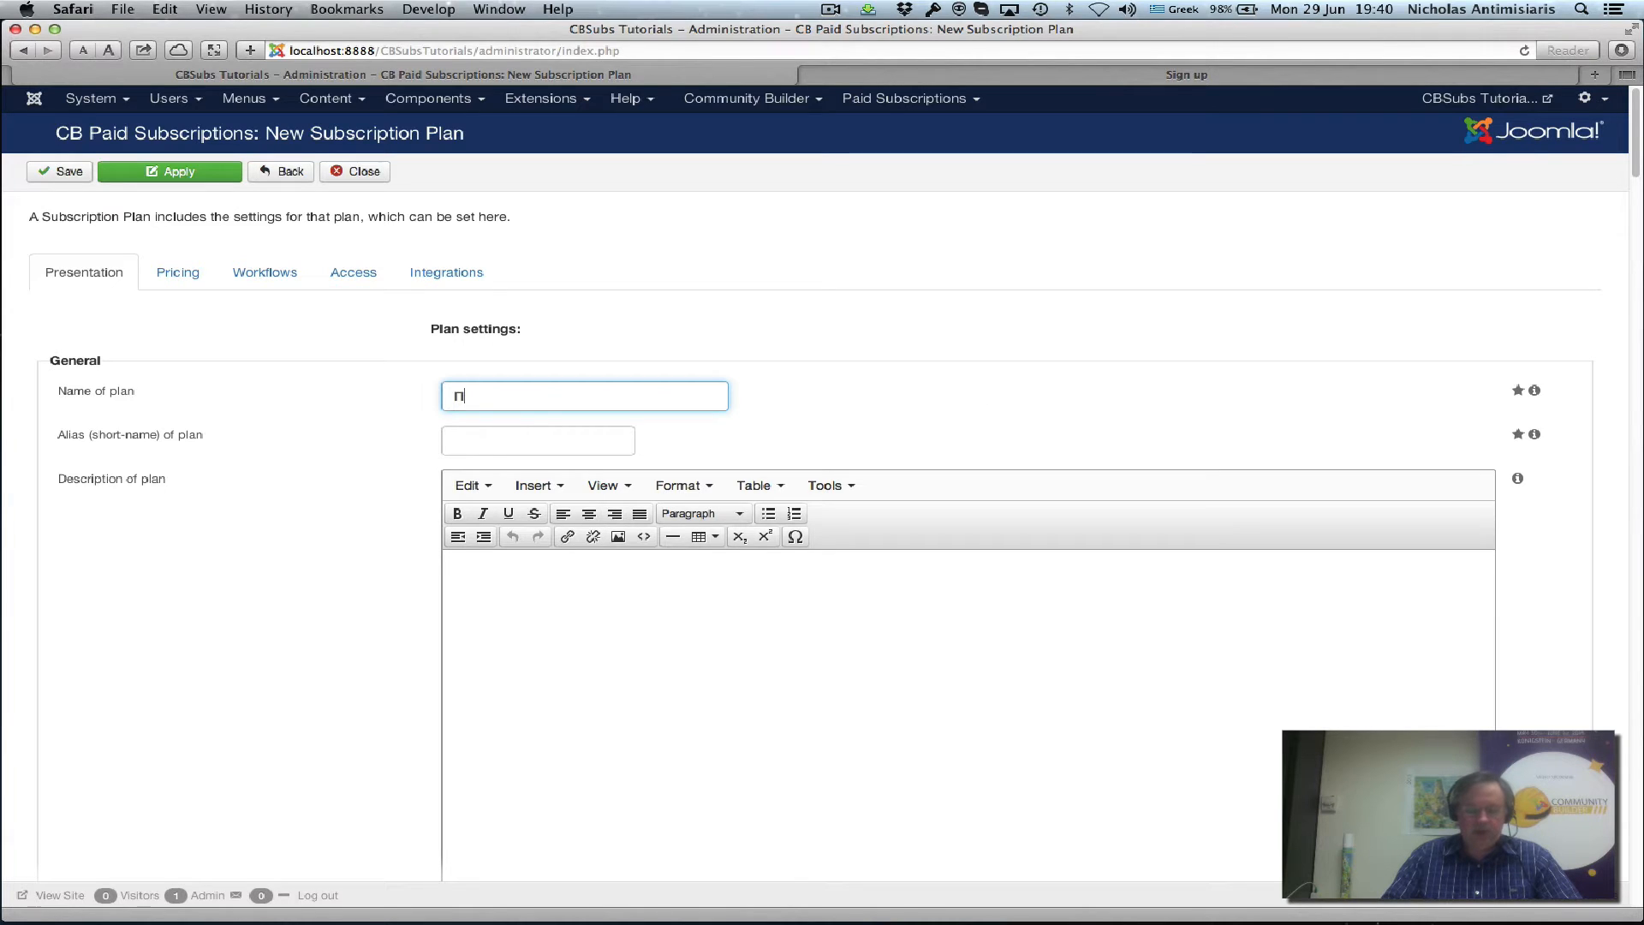
pyautogui.press('BackSpace')
pyautogui.press('BackSpace')
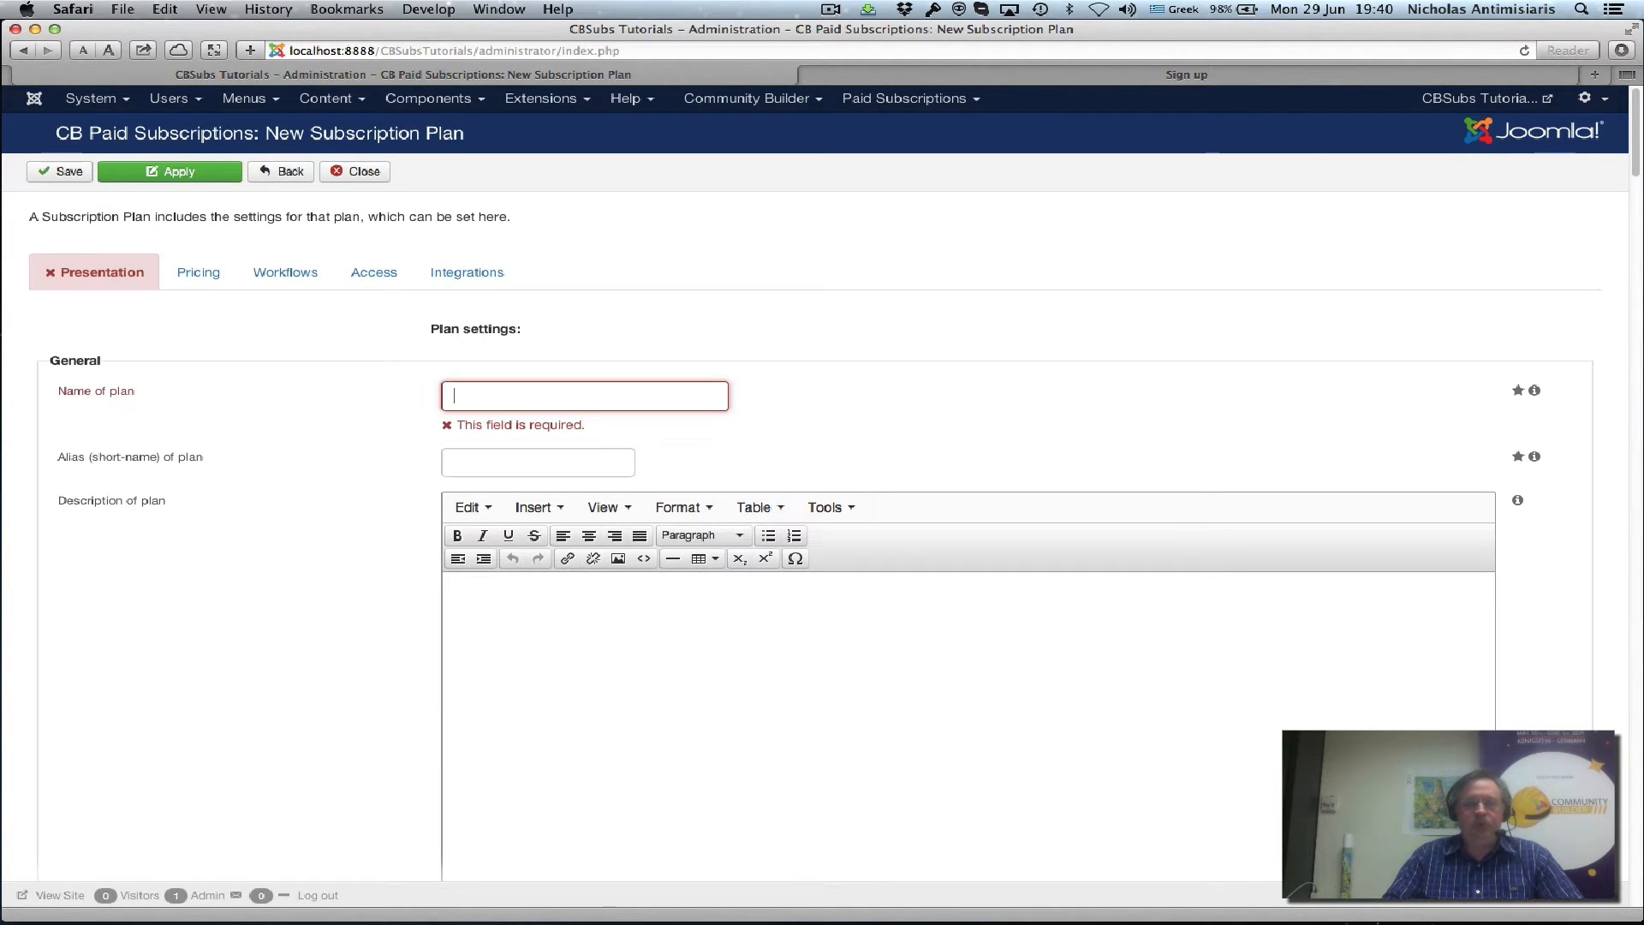
pyautogui.hotkey('ctrl', 'space')
pyautogui.write('Paid')
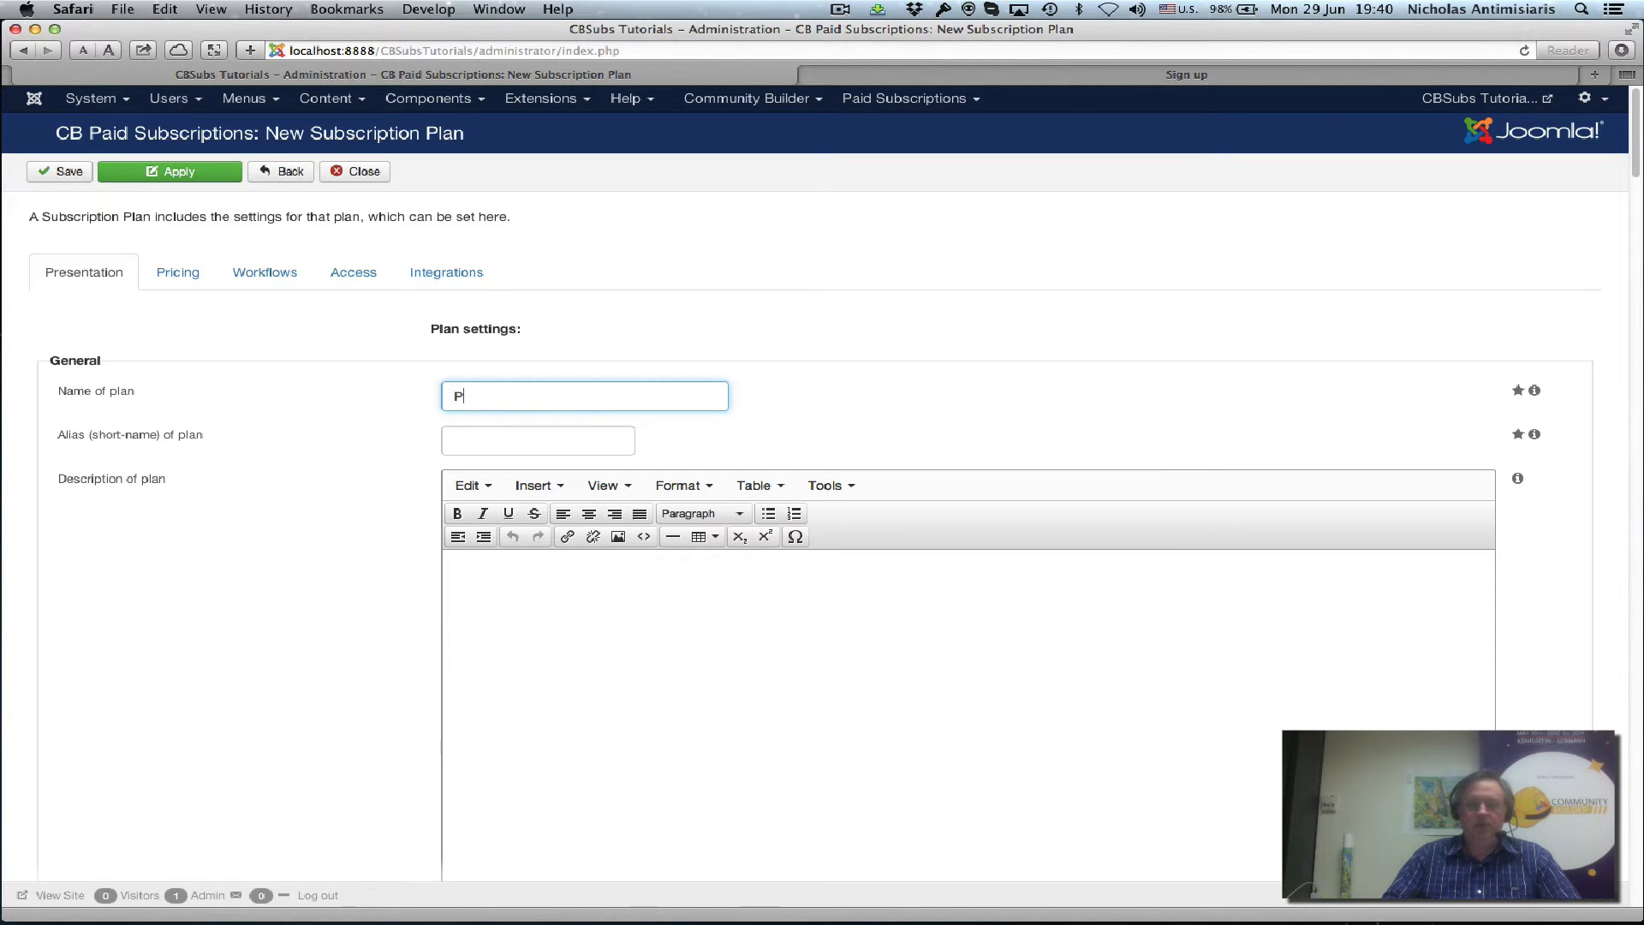
pyautogui.press('BackSpace')
pyautogui.write('Star')
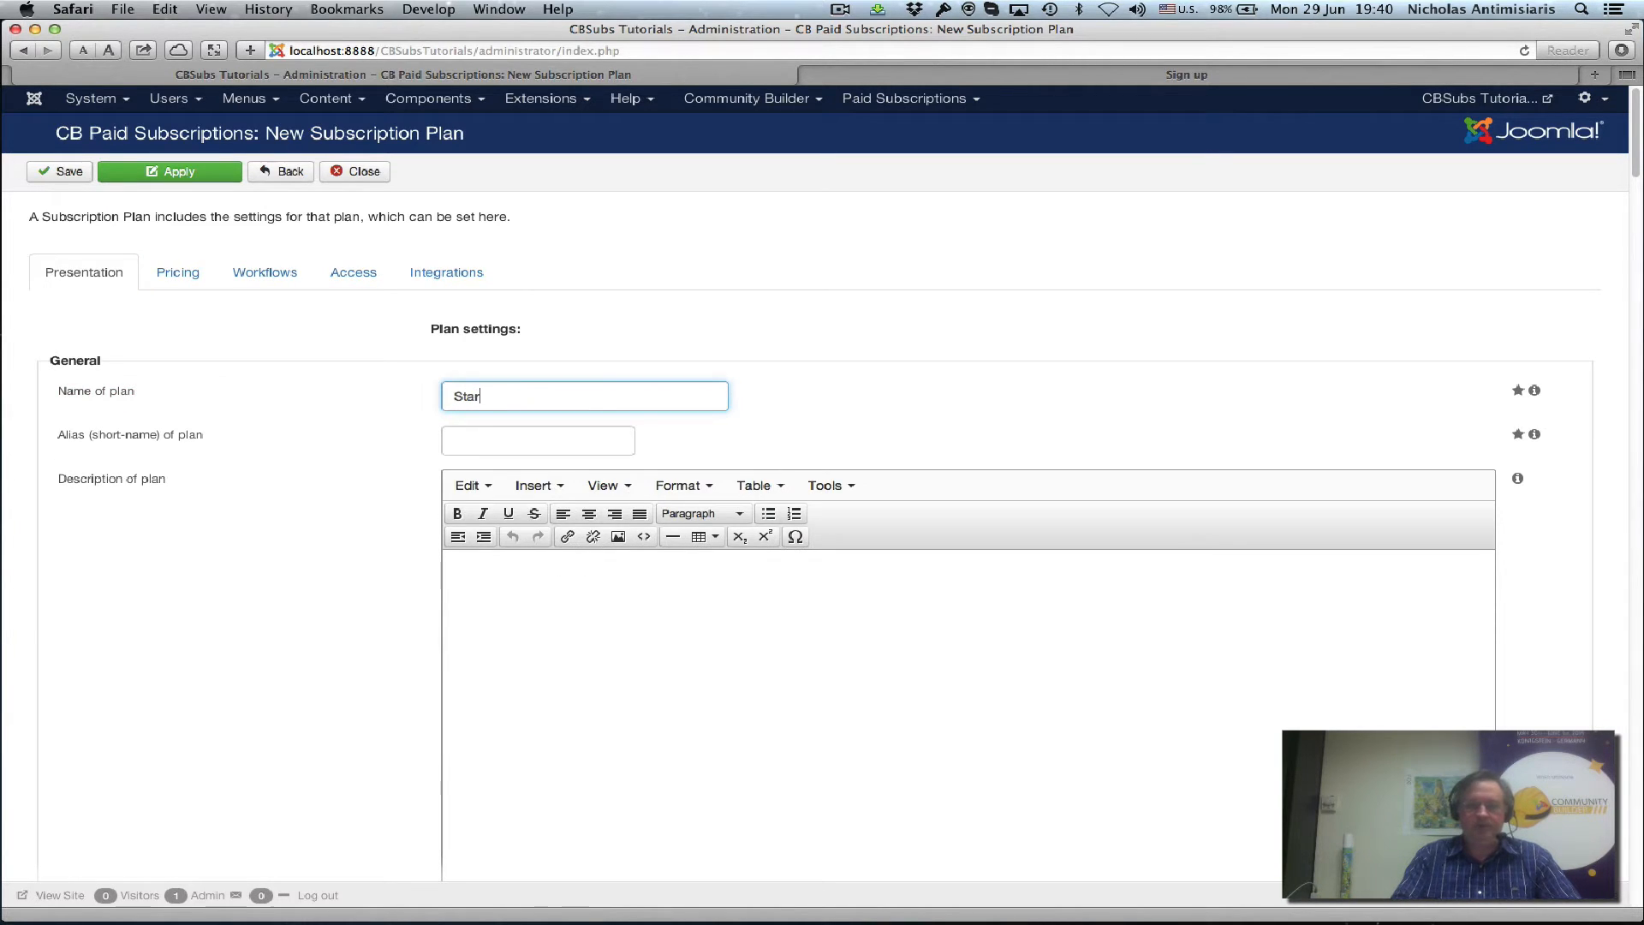
pyautogui.write('ter P')
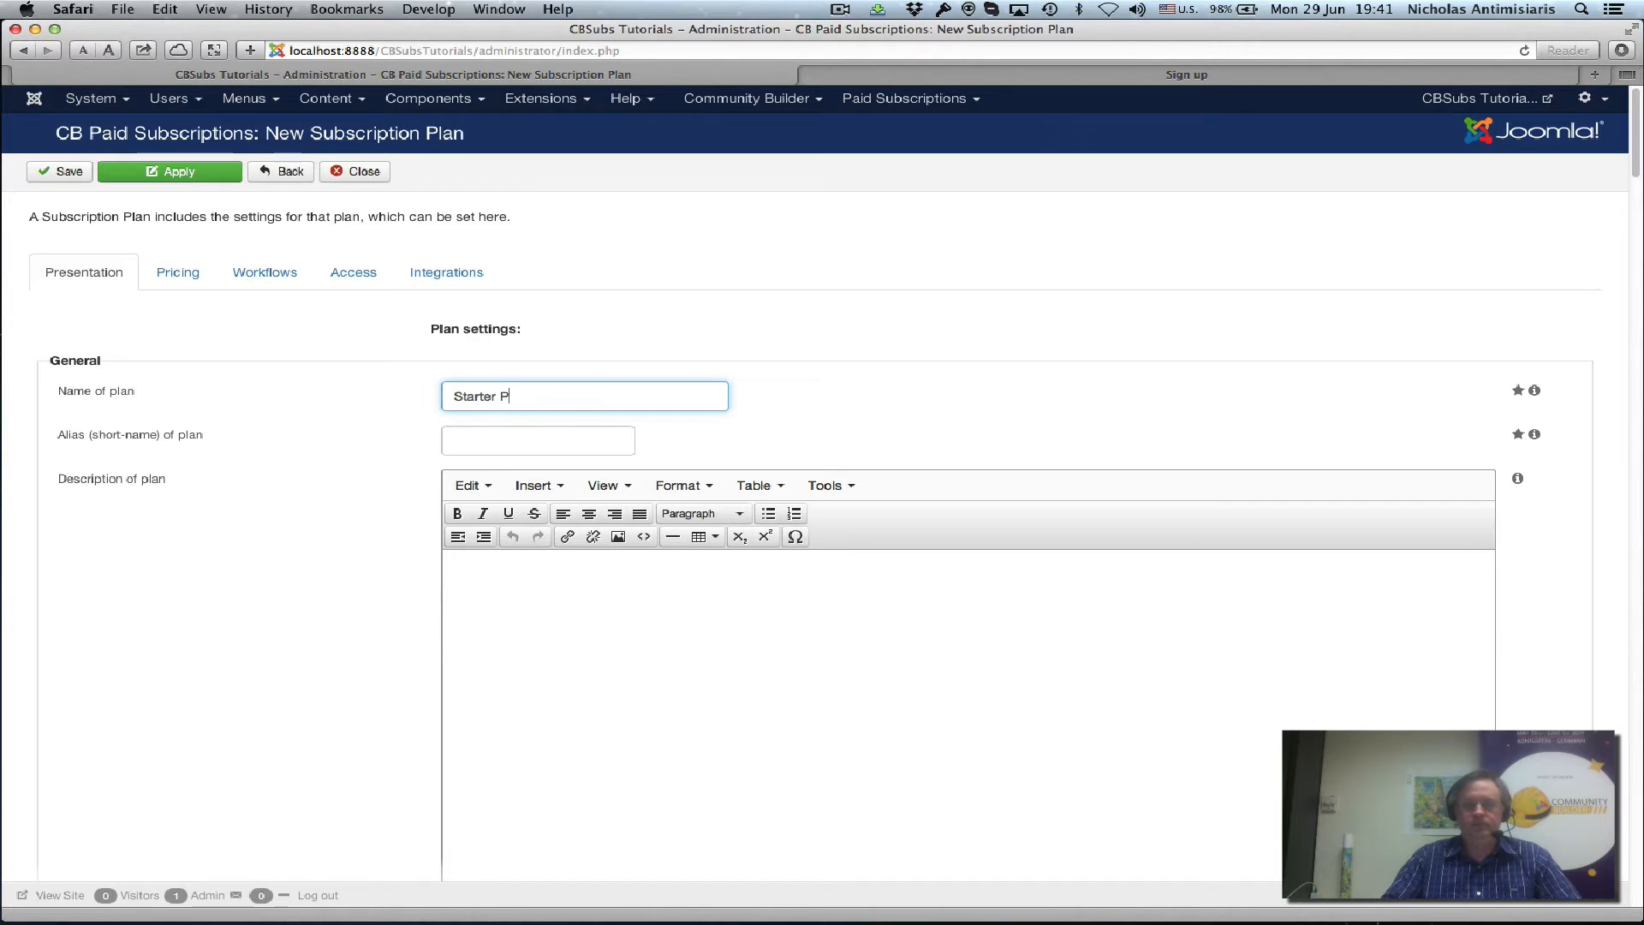
pyautogui.write('lan')
pyautogui.click(538, 440)
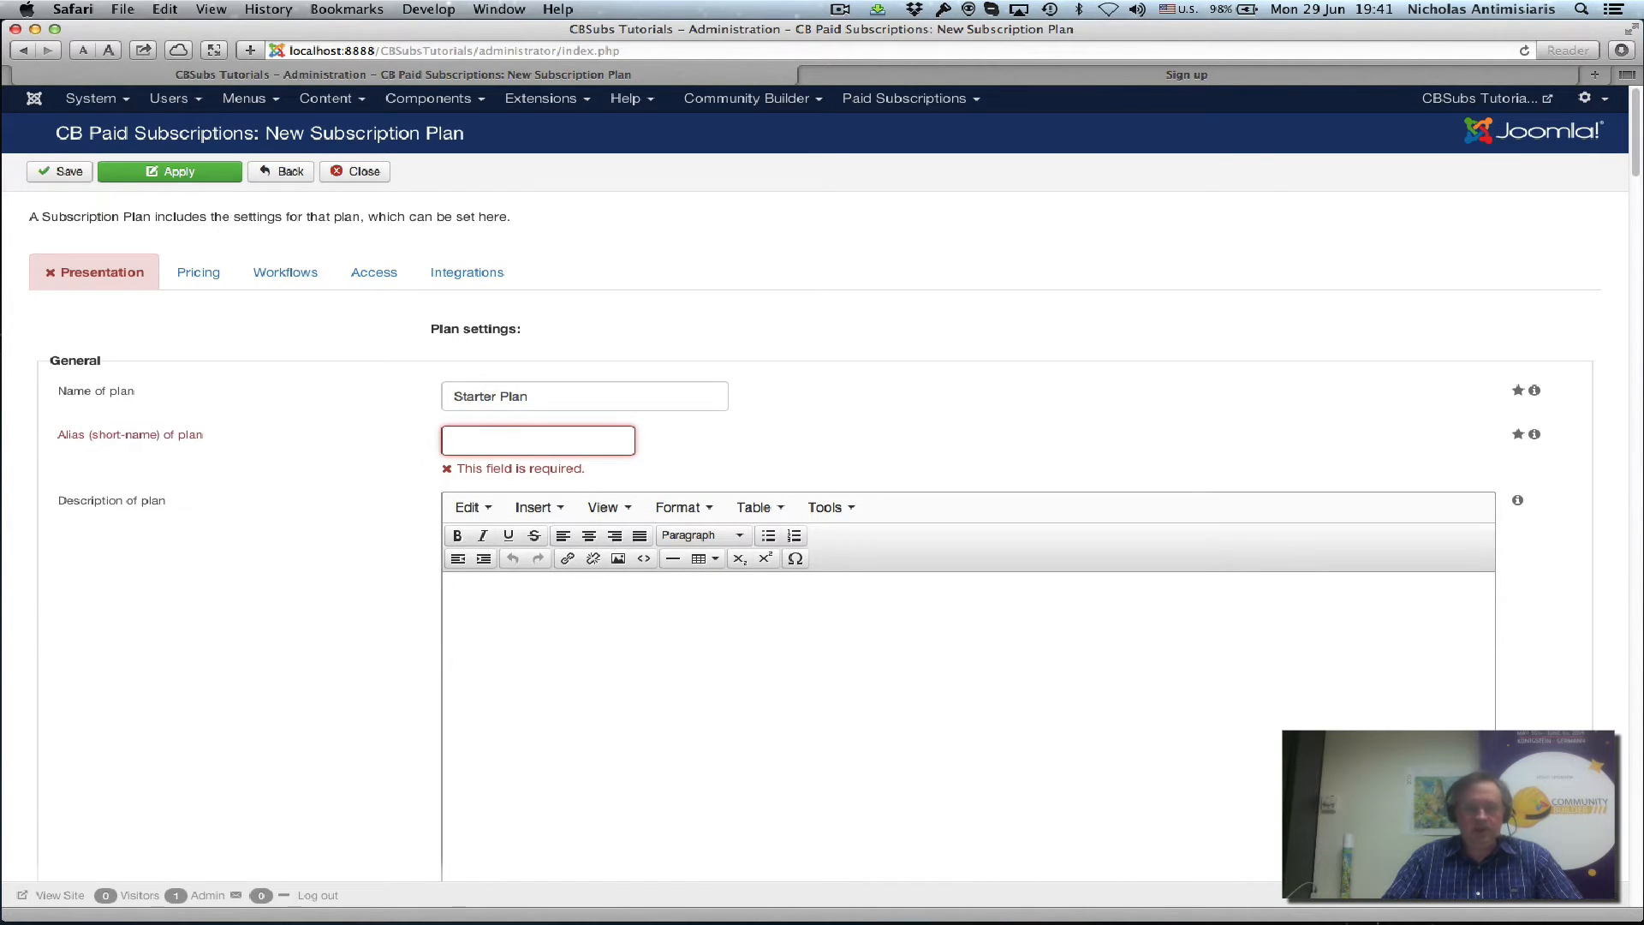
pyautogui.write('STARTER')
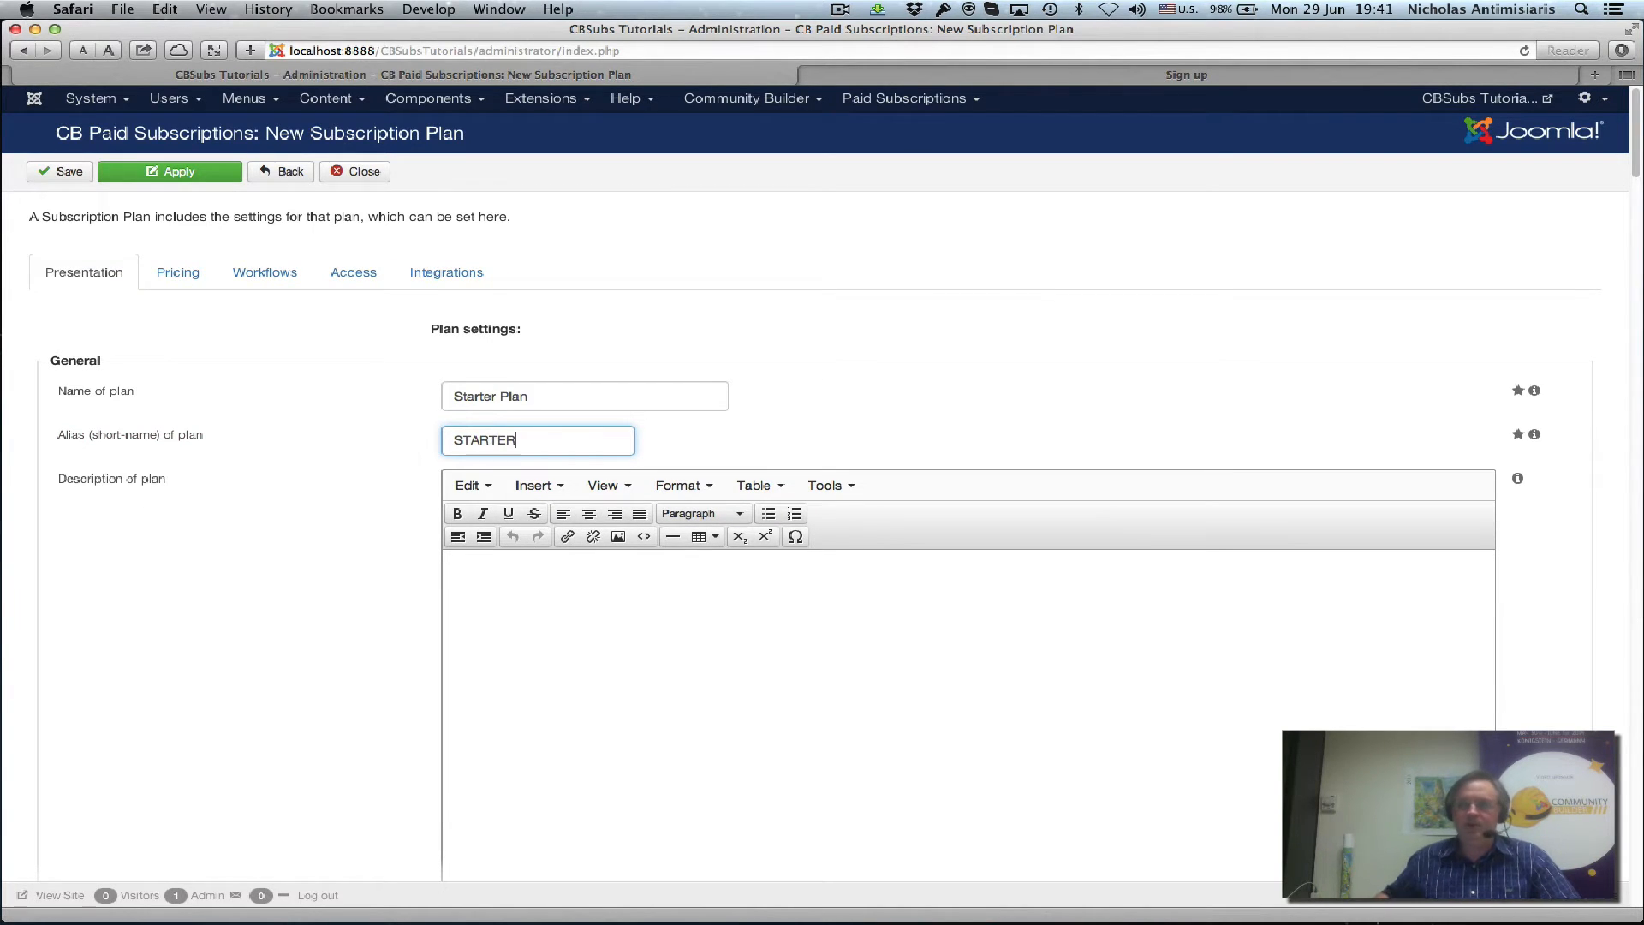
# Enter the plan description "This is our starter paid subscription plan."
pyautogui.press('Tab')
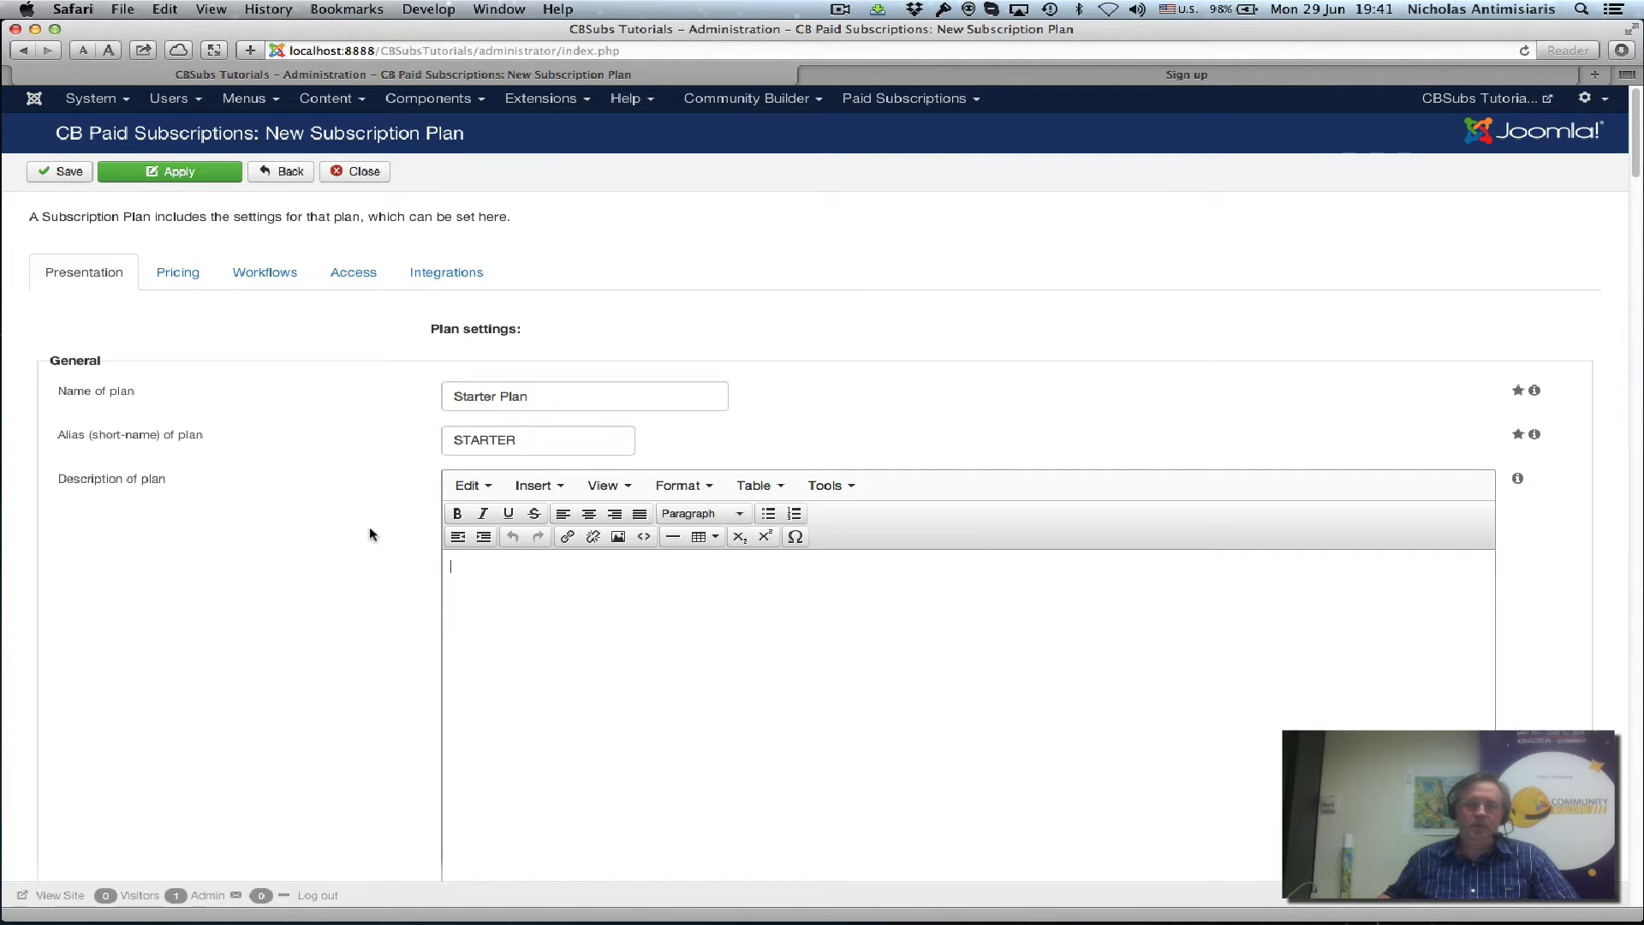
pyautogui.scroll(-1, 368, 543)
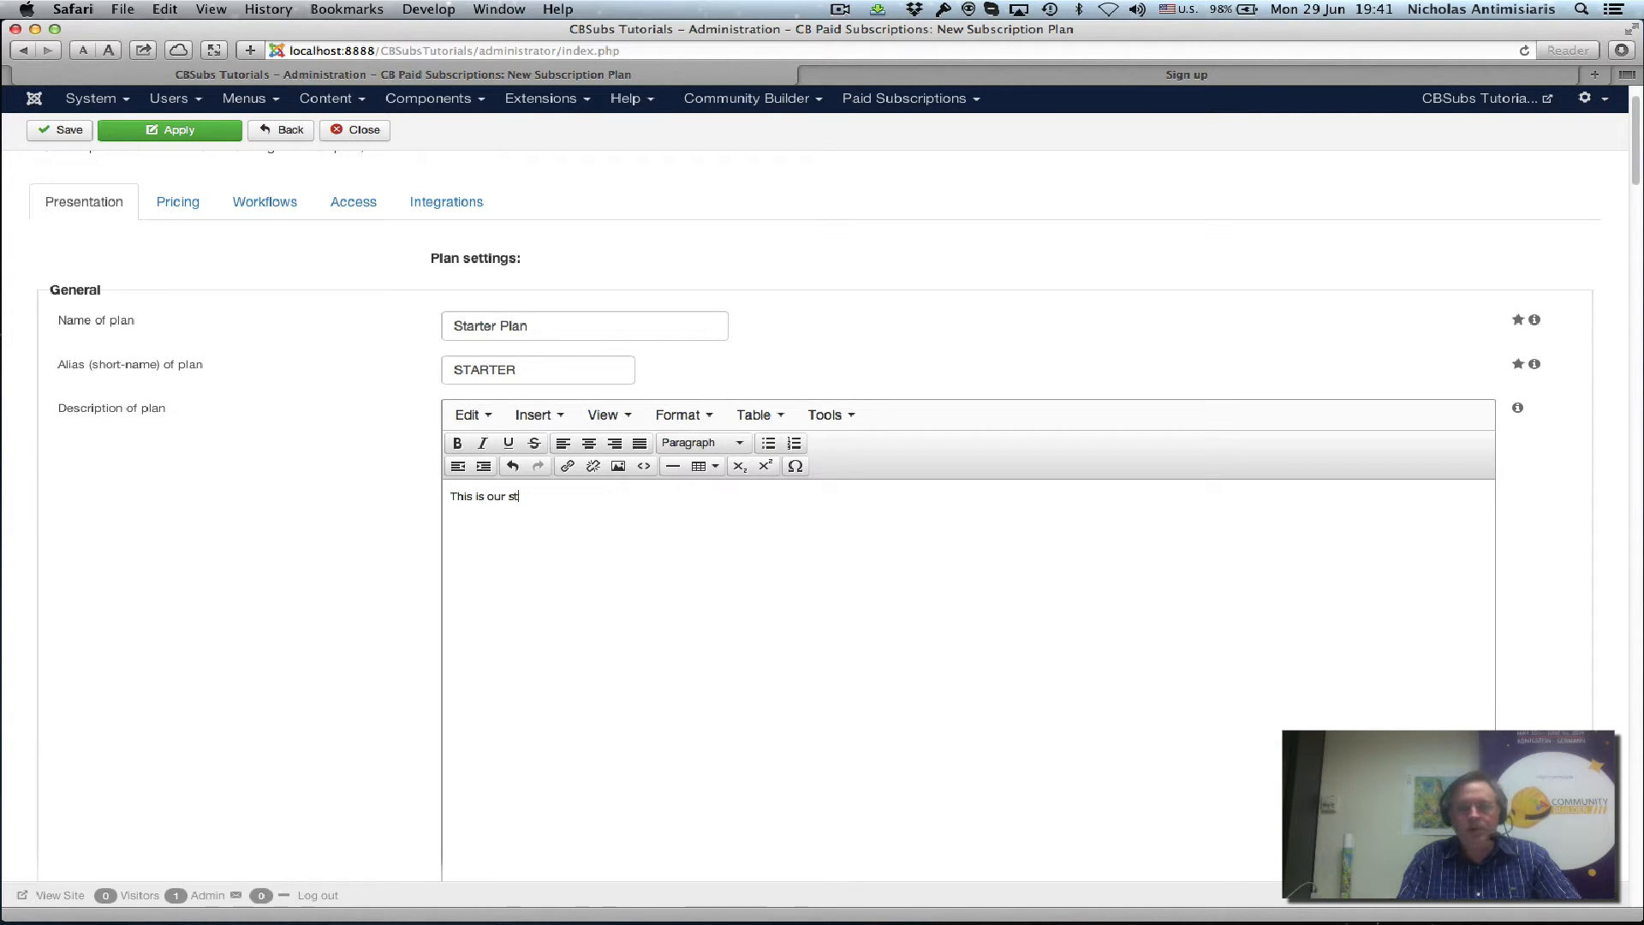
pyautogui.write('st')
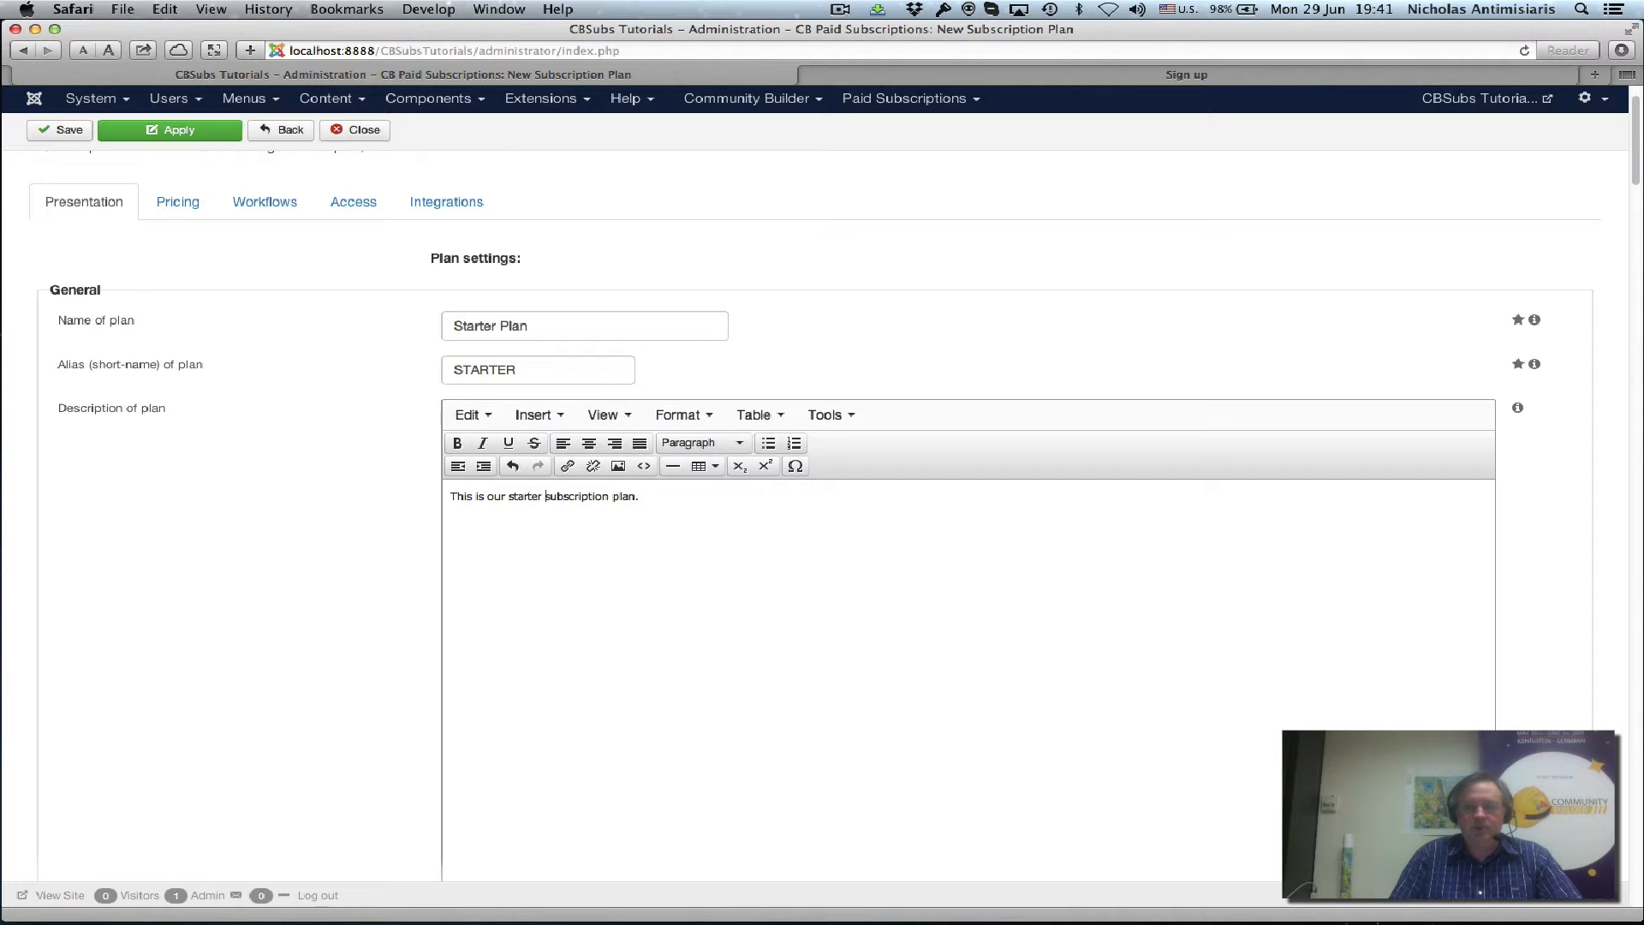
pyautogui.write('paid')
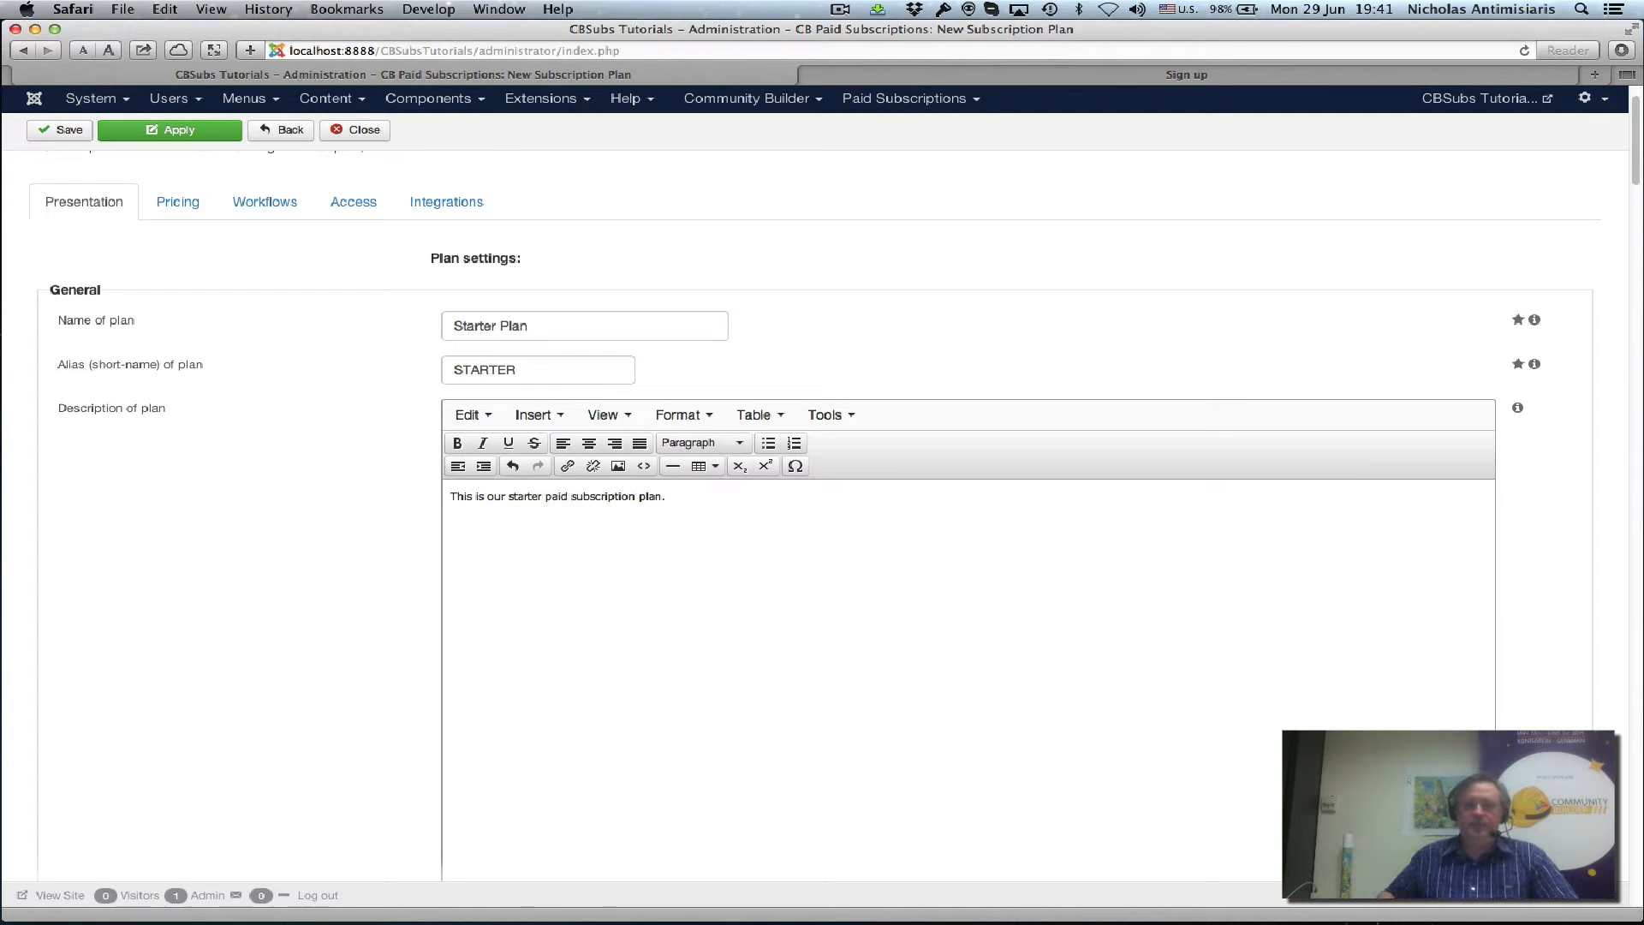
# Review the plan's remaining presentation options, including parent, ordering, exclusivity and template, plus the website thank-you texts and available substitutions
pyautogui.scroll(-5, 141, 568)
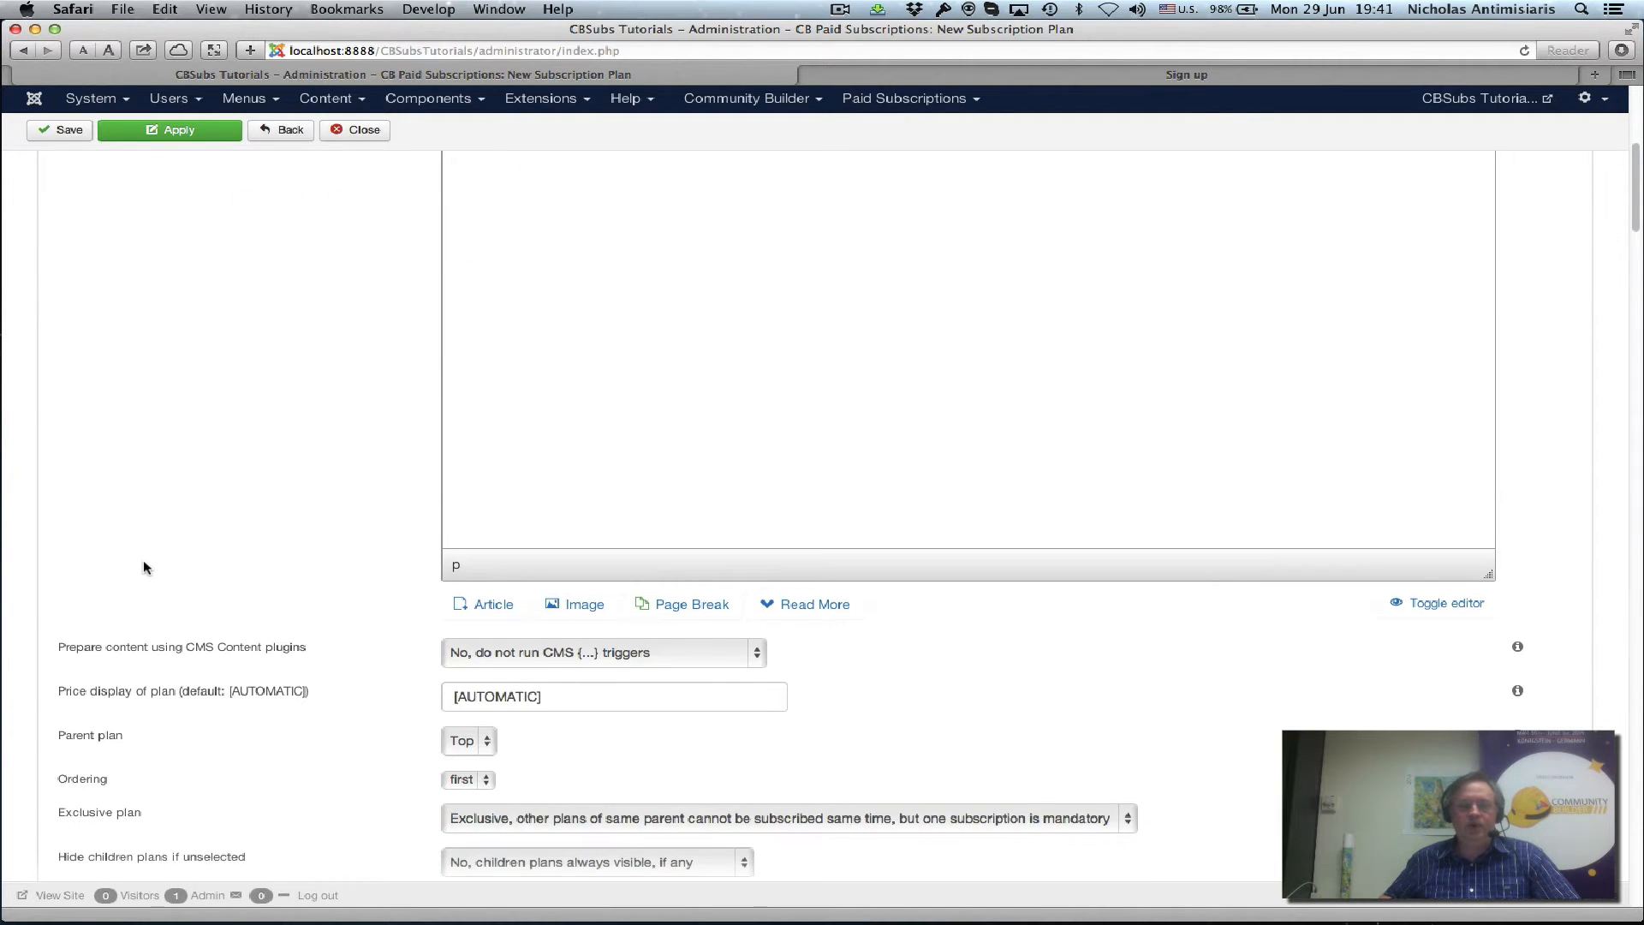
pyautogui.scroll(-1, 143, 567)
pyautogui.moveTo(511, 612)
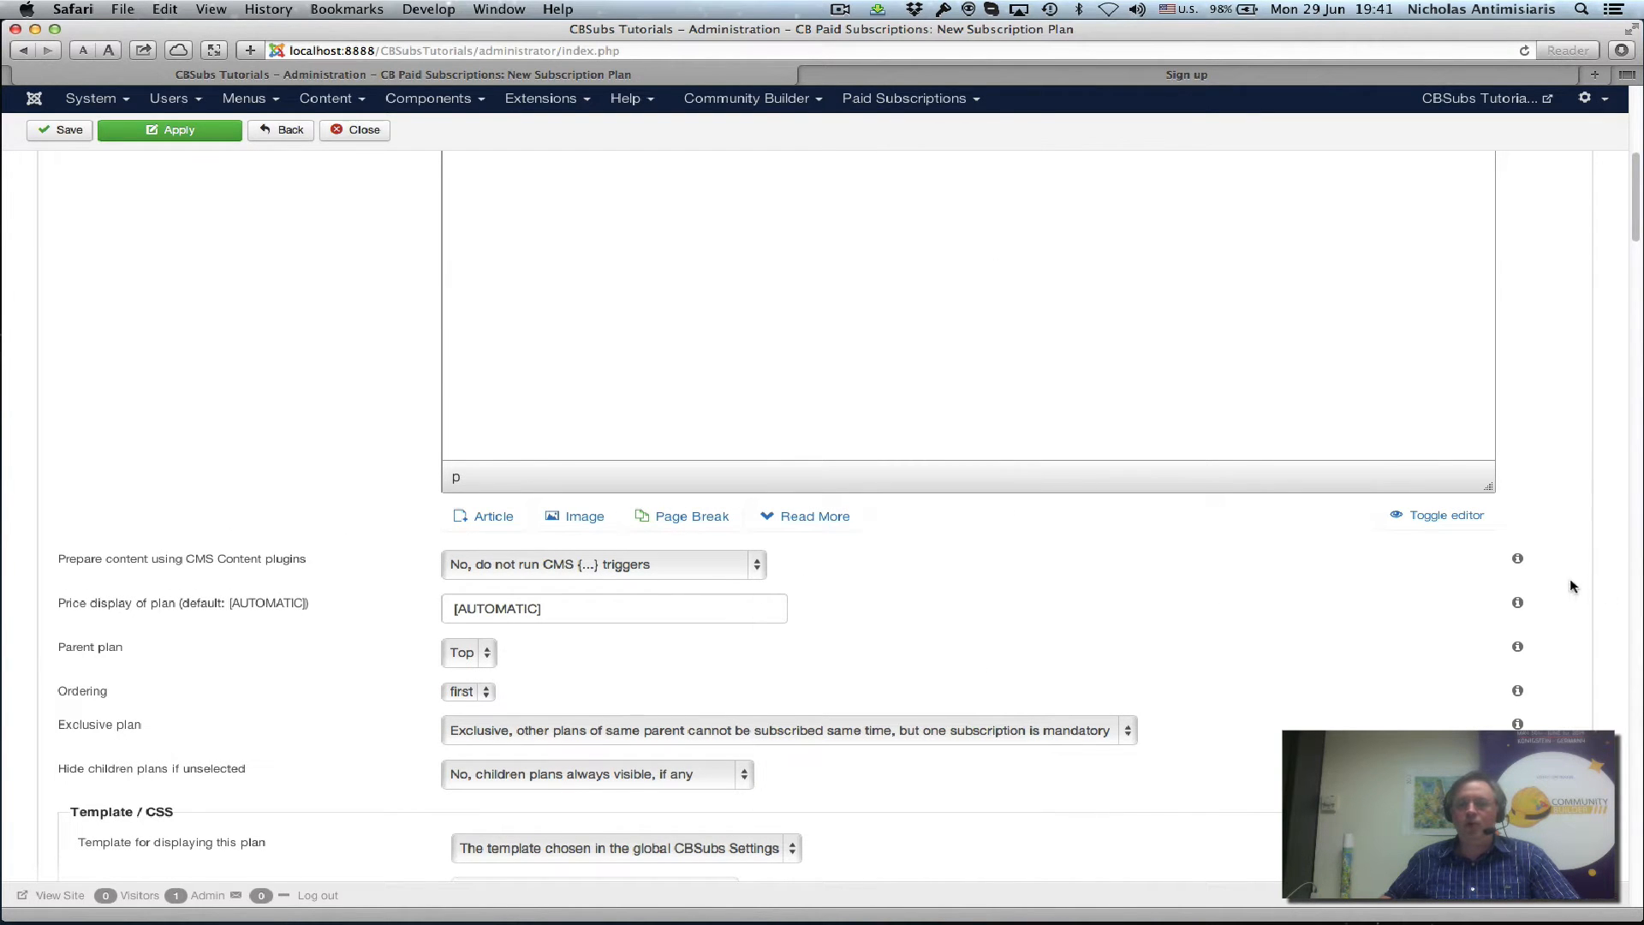
pyautogui.moveTo(1517, 559)
pyautogui.scroll(-1, 935, 625)
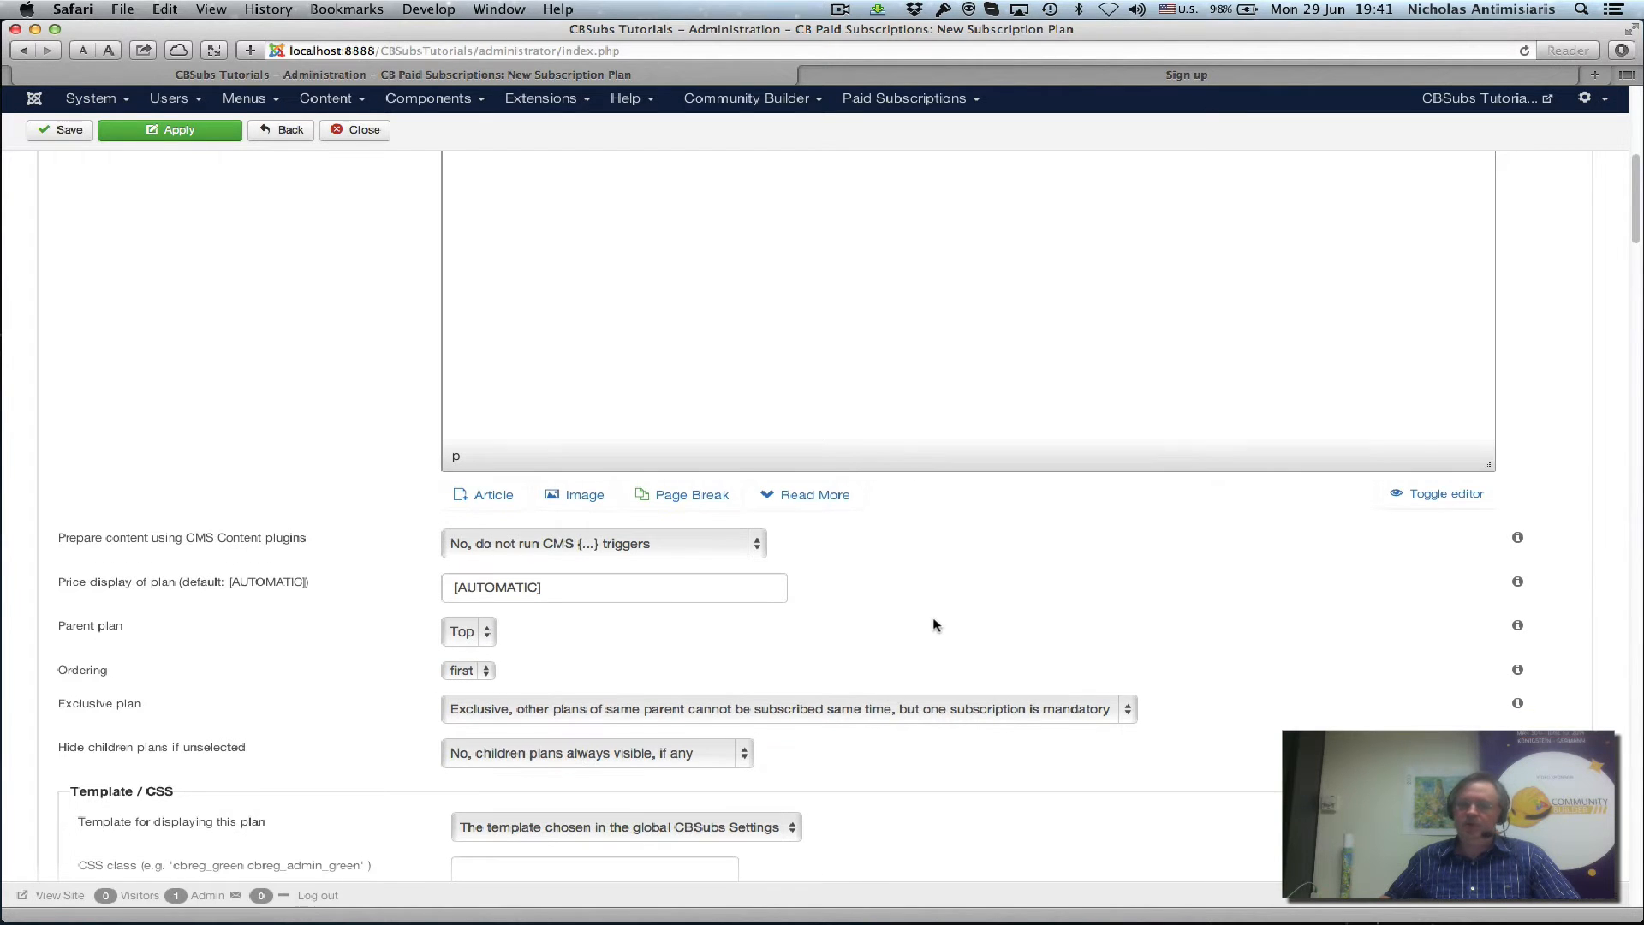
pyautogui.scroll(-1, 931, 598)
pyautogui.scroll(-3, 931, 599)
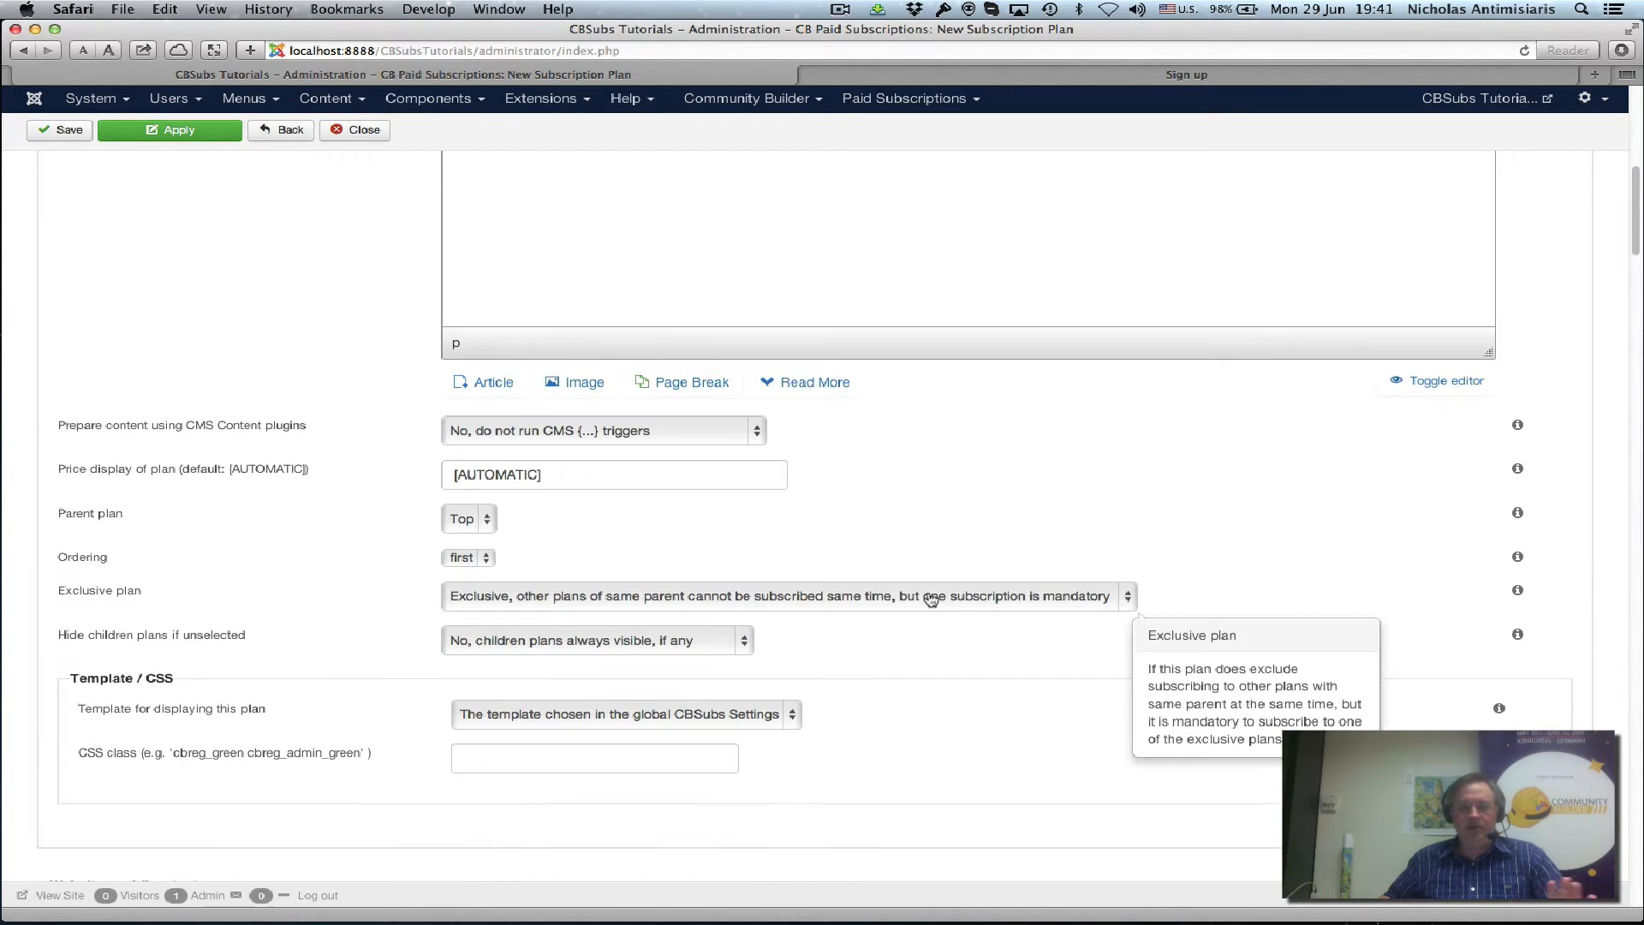
pyautogui.scroll(-8, 931, 598)
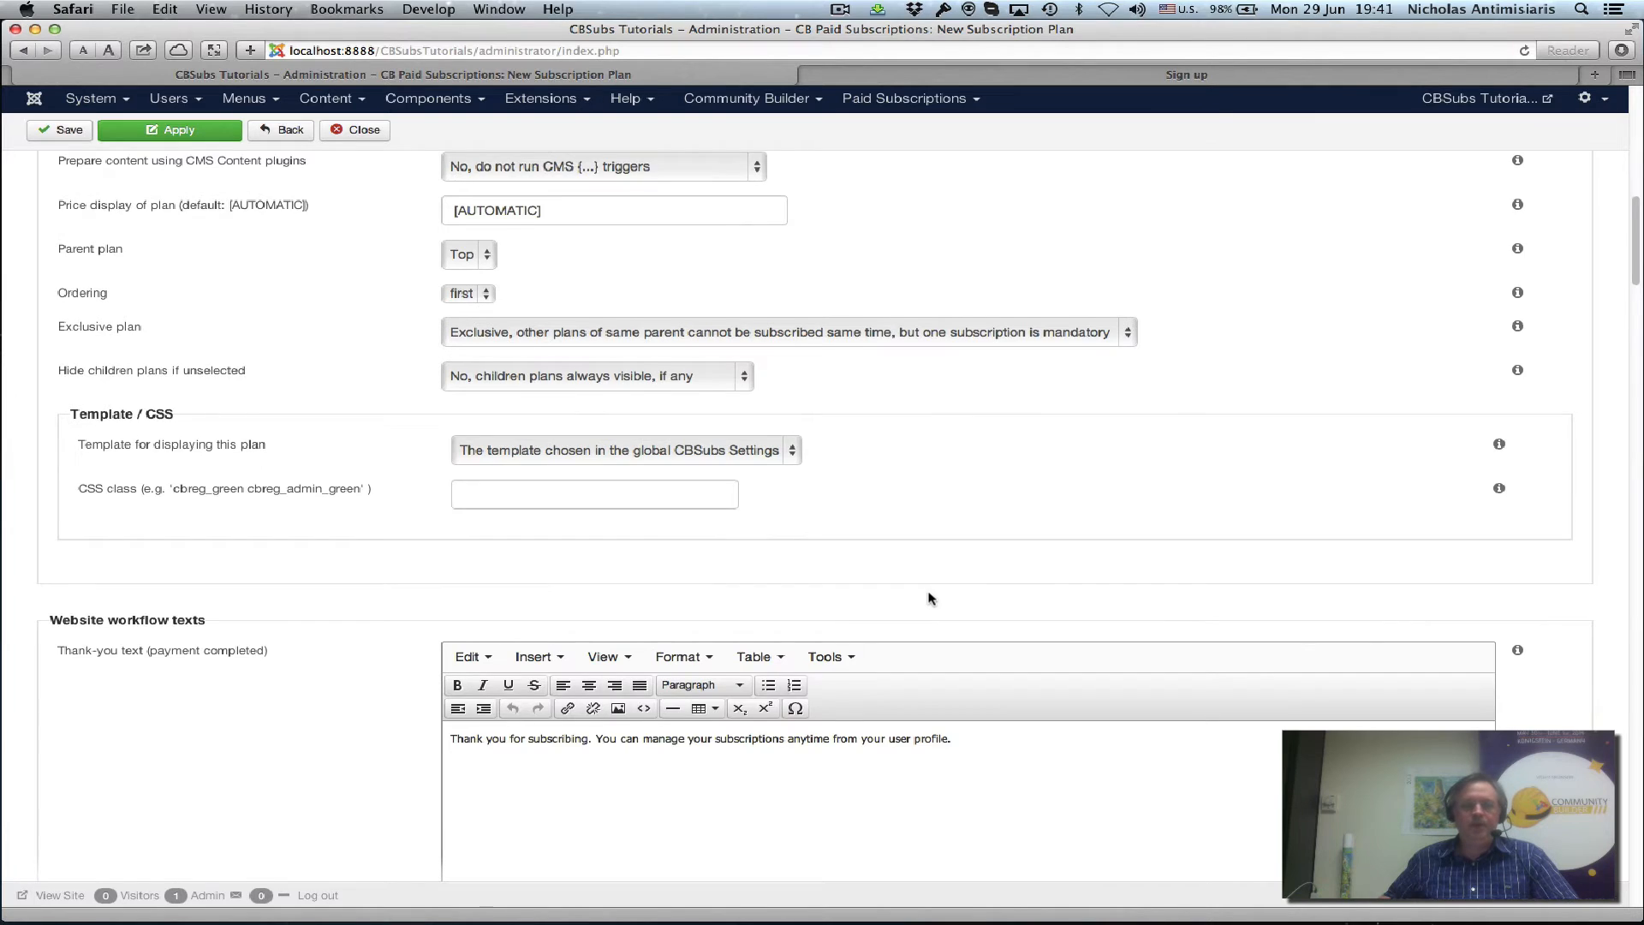
pyautogui.scroll(-5, 929, 597)
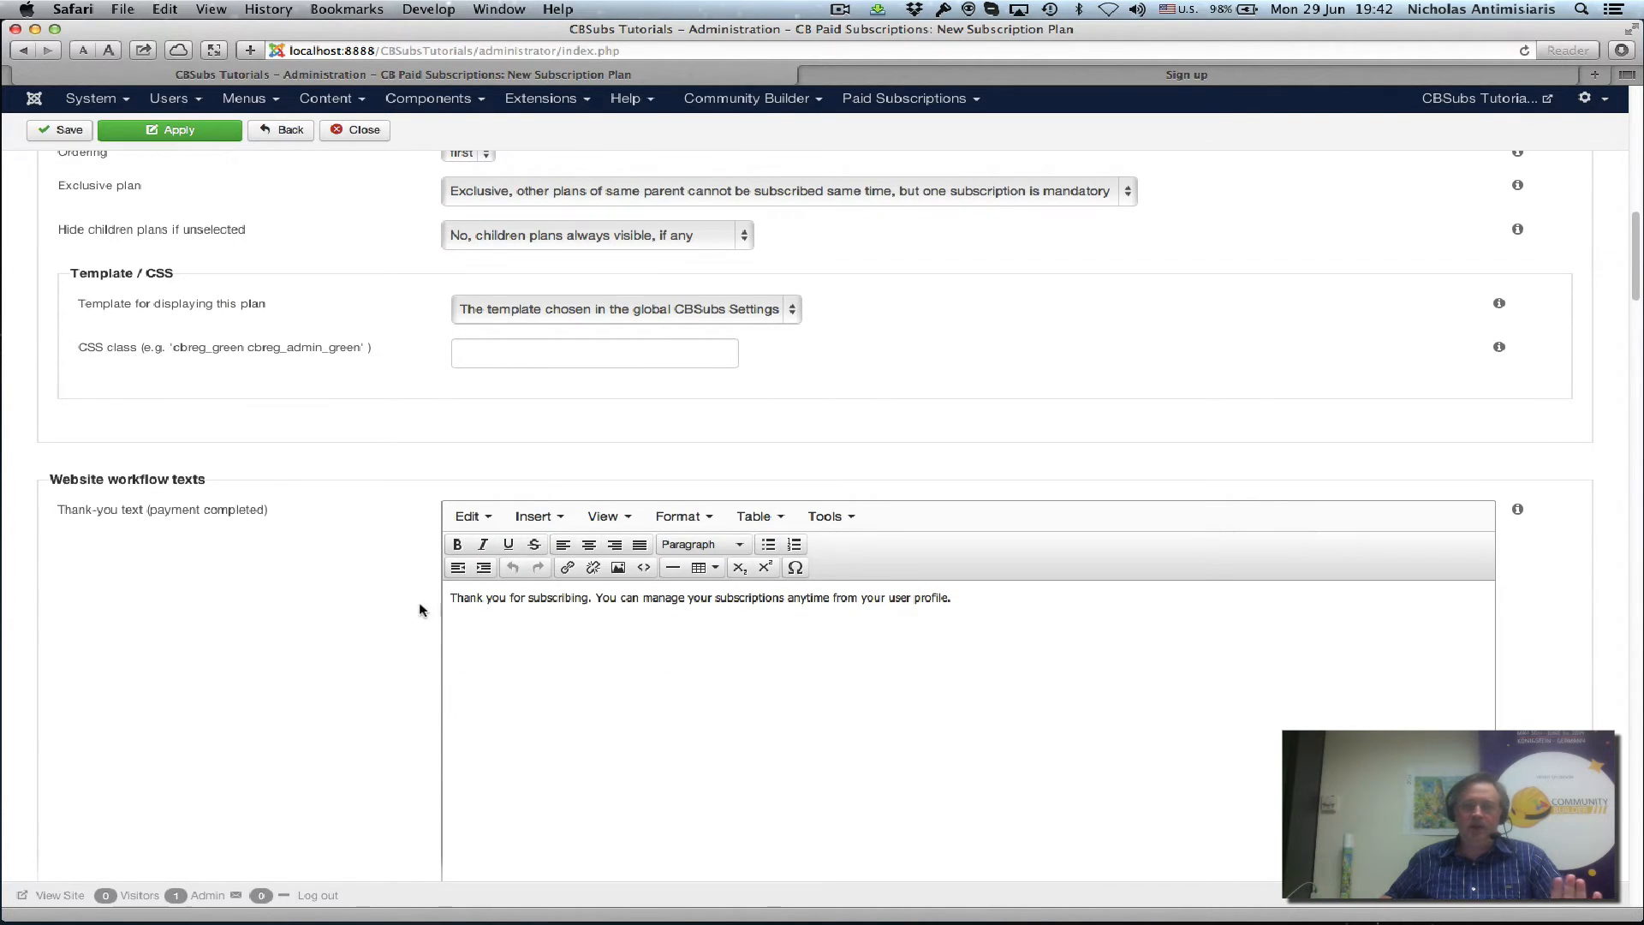
pyautogui.scroll(-2, 470, 617)
pyautogui.scroll(-15, 470, 617)
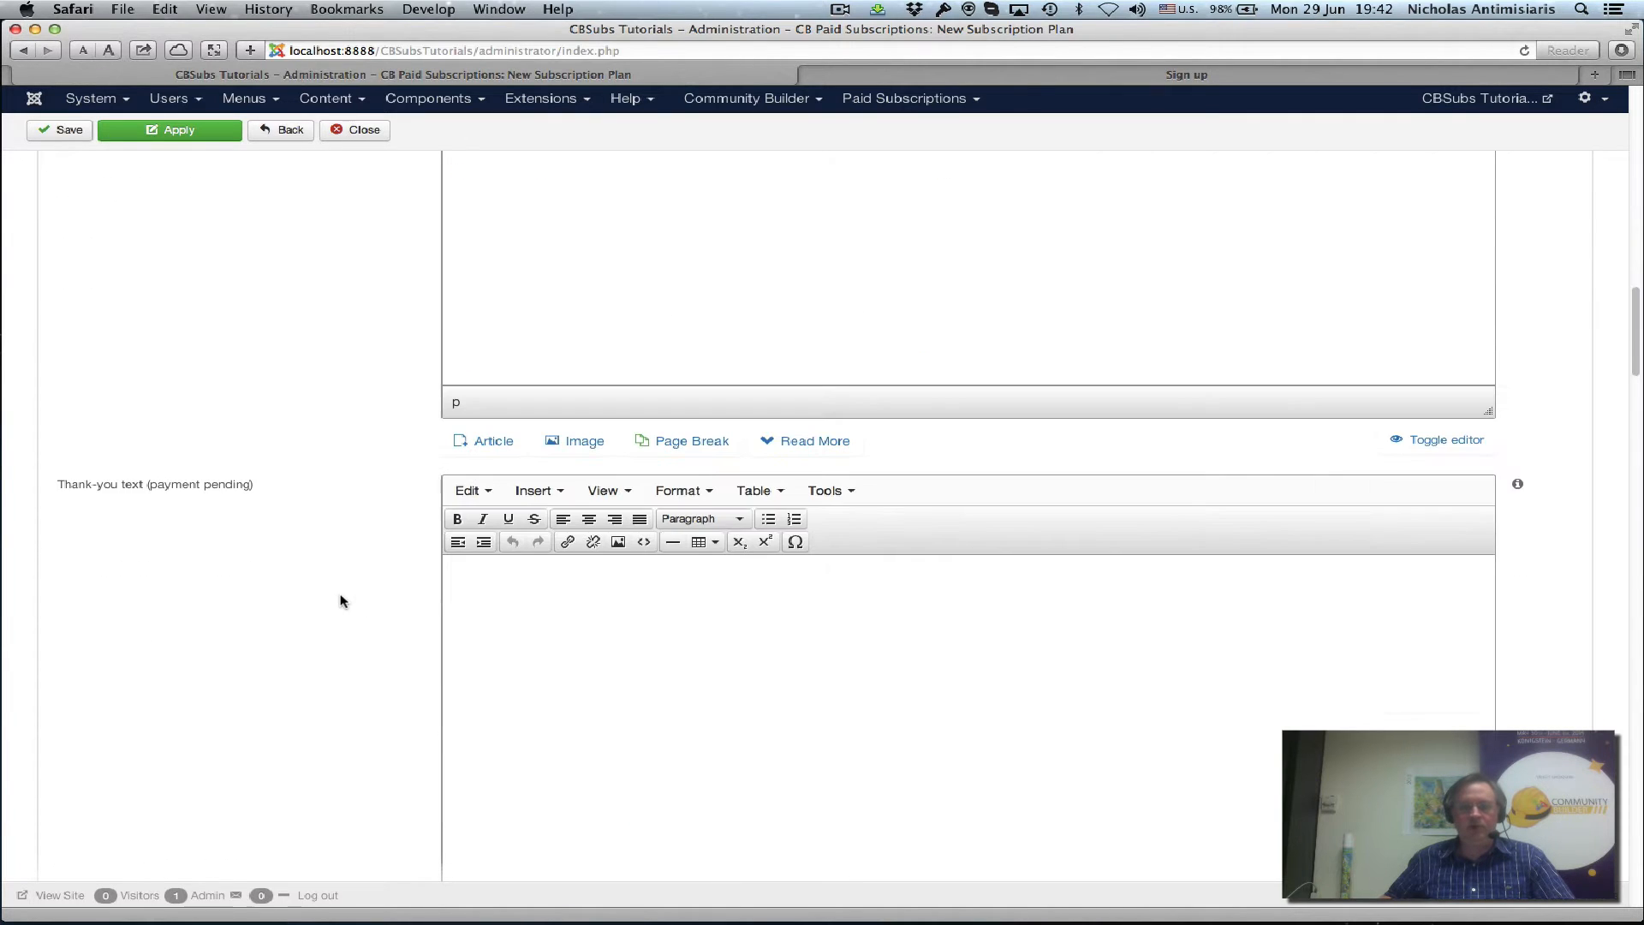
pyautogui.scroll(-20, 340, 600)
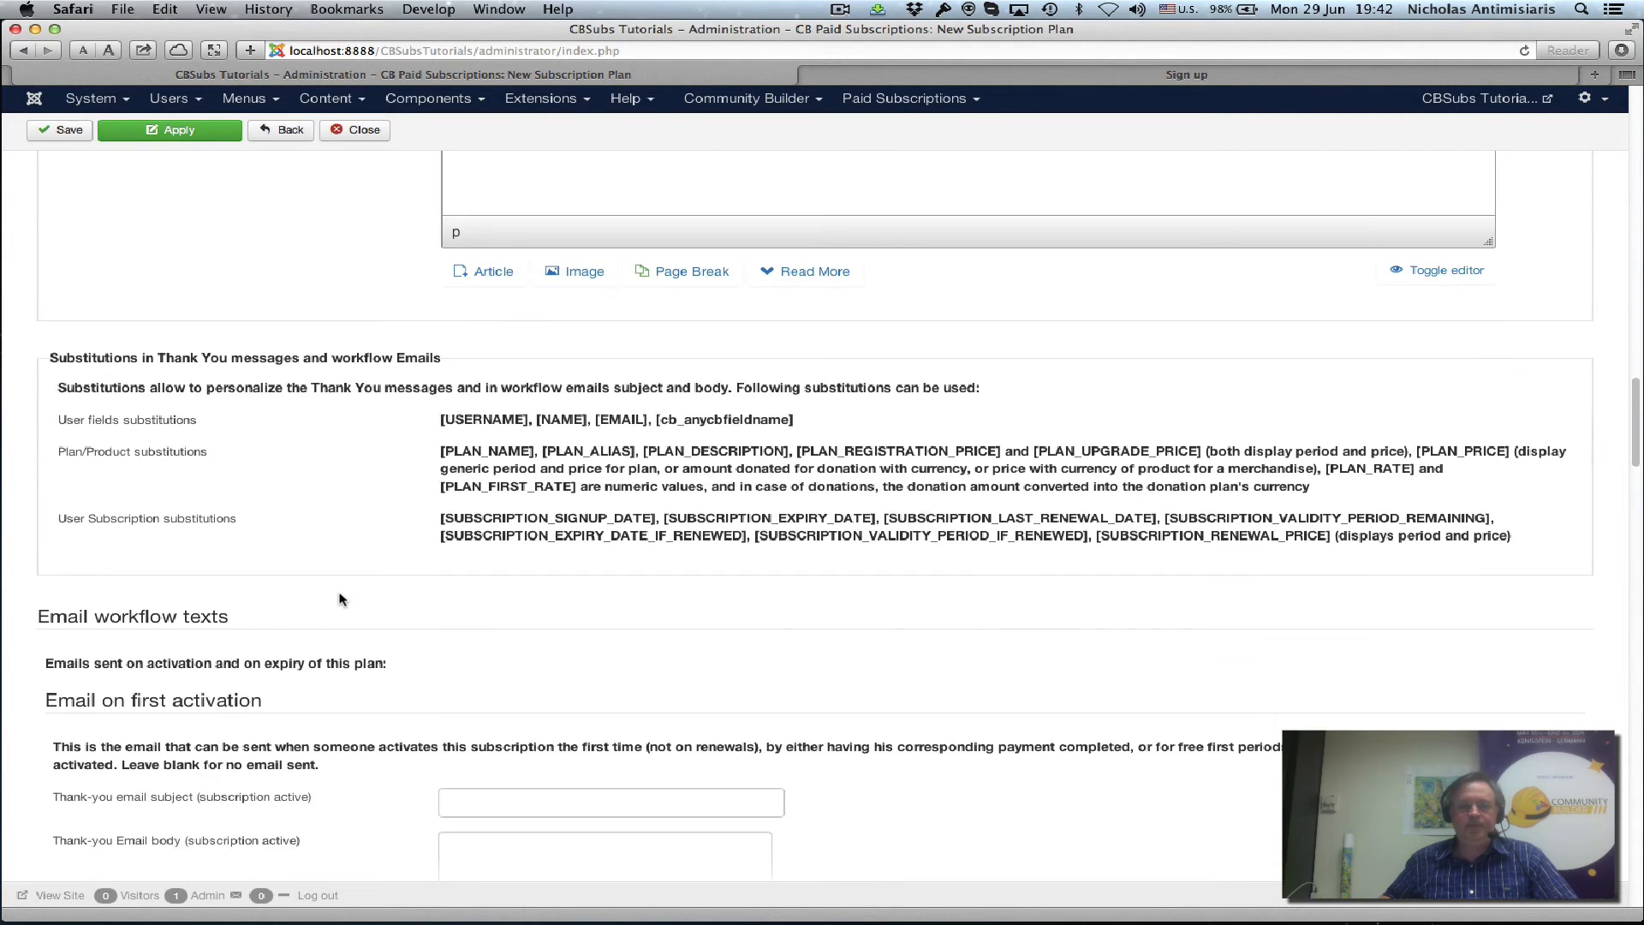
# Examine the plan's email workflow texts from first activation to user cancellation, including the format choices for sending the activation email
pyautogui.scroll(-6, 340, 601)
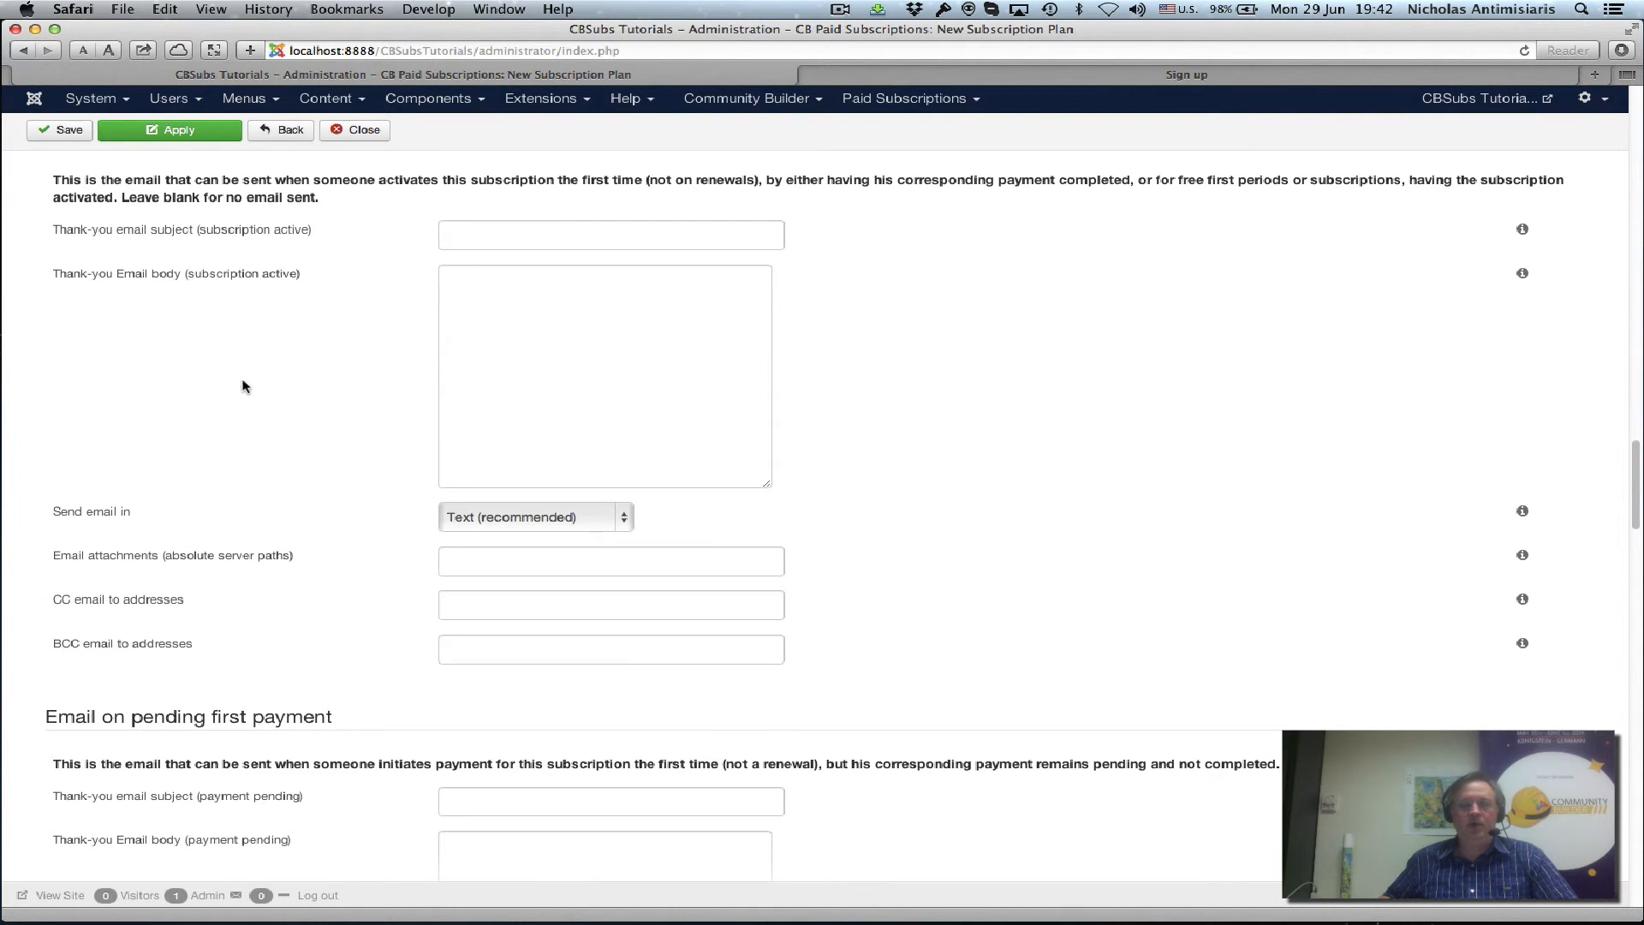
pyautogui.scroll(4, 240, 402)
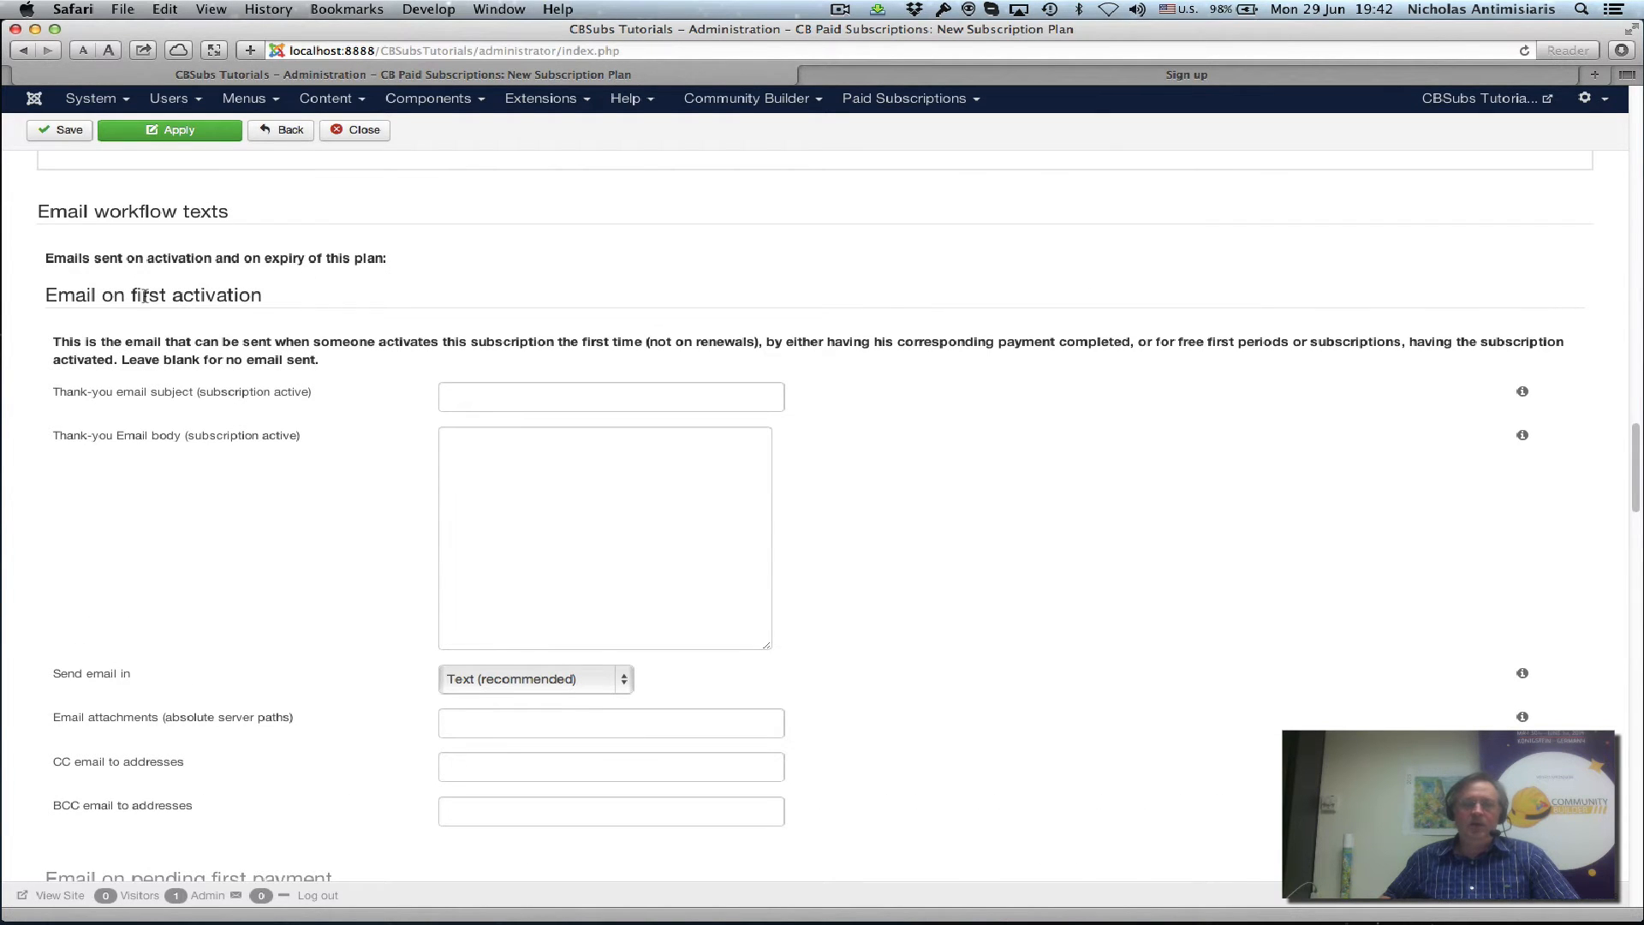
pyautogui.scroll(-1, 247, 604)
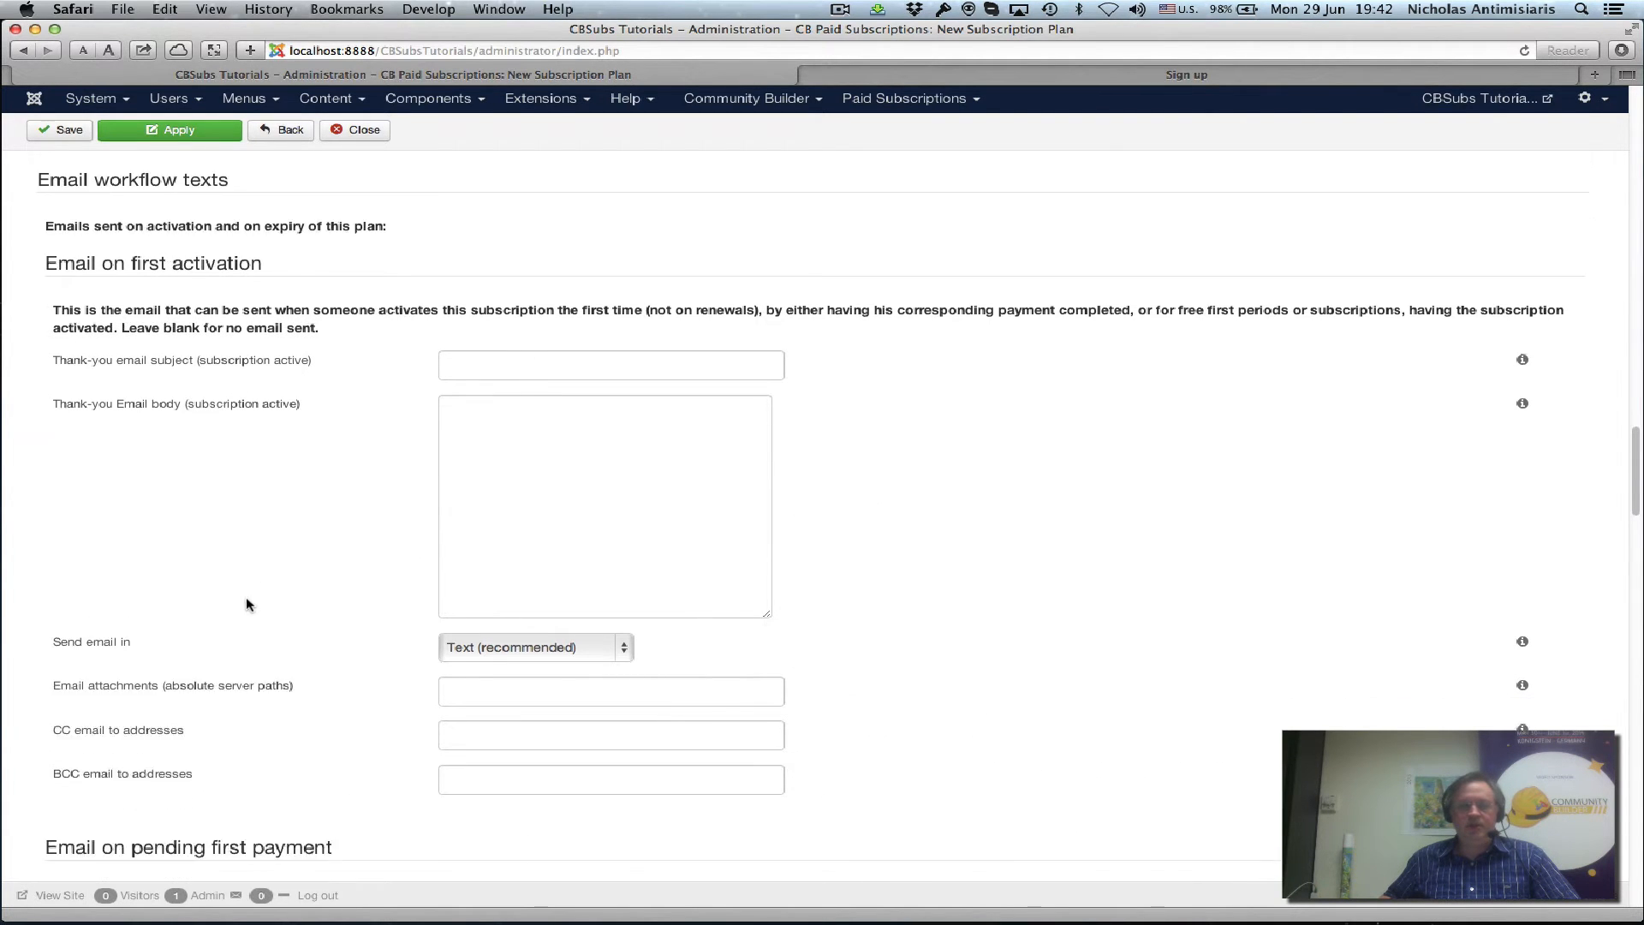
pyautogui.scroll(-2, 247, 604)
pyautogui.click(470, 589)
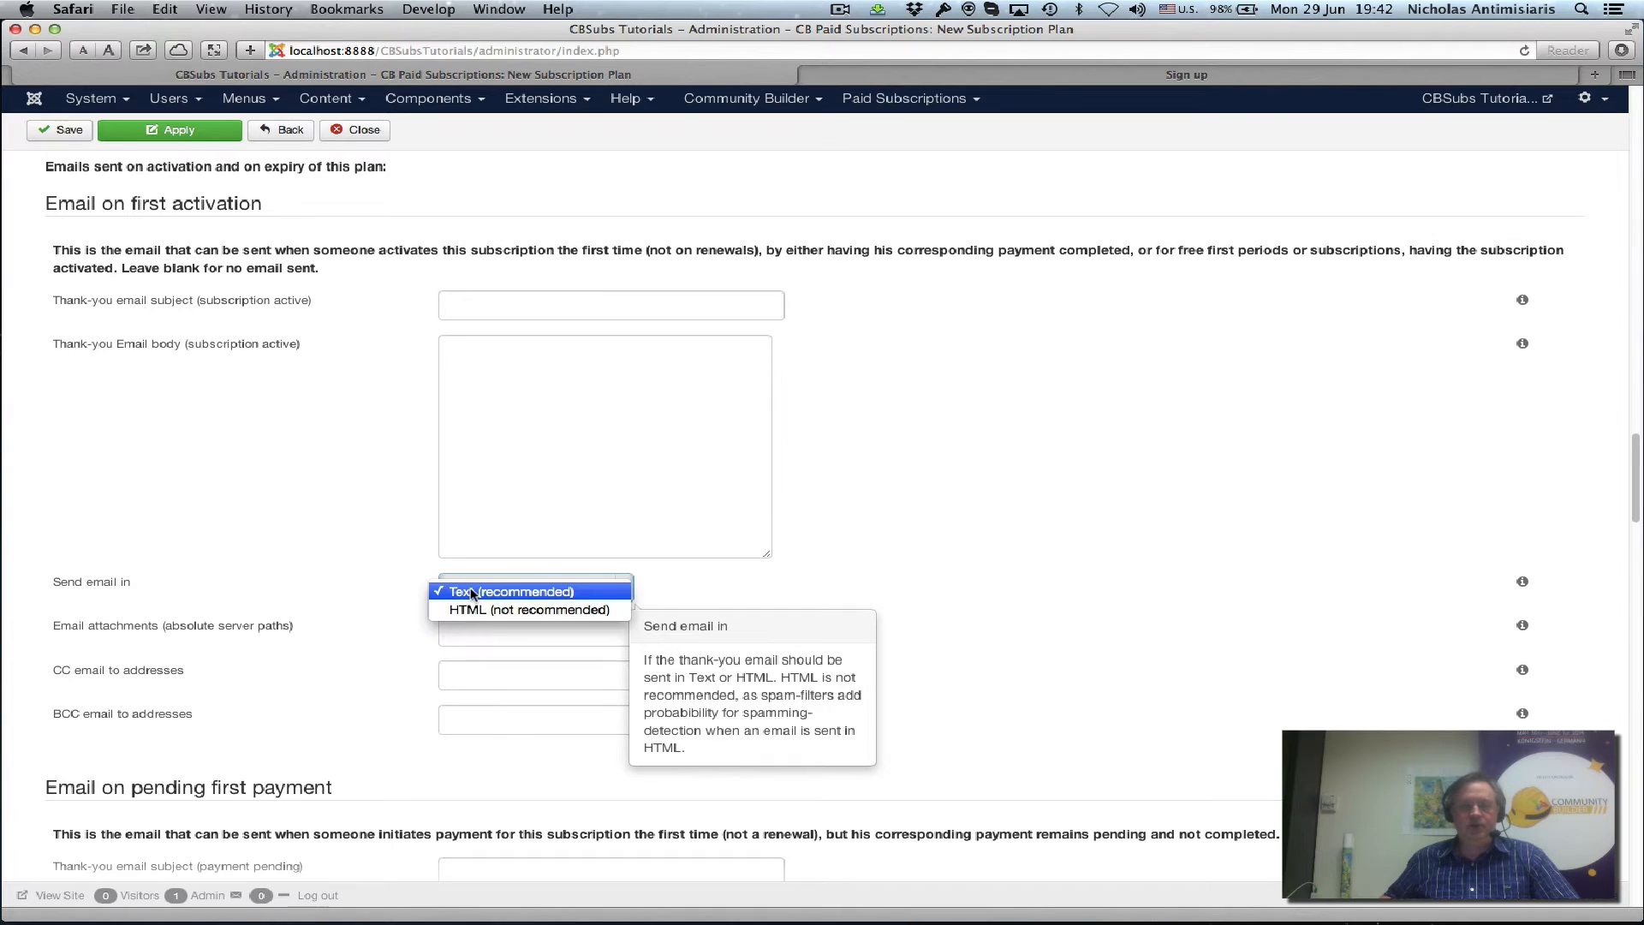
pyautogui.click(301, 526)
pyautogui.scroll(-20, 300, 526)
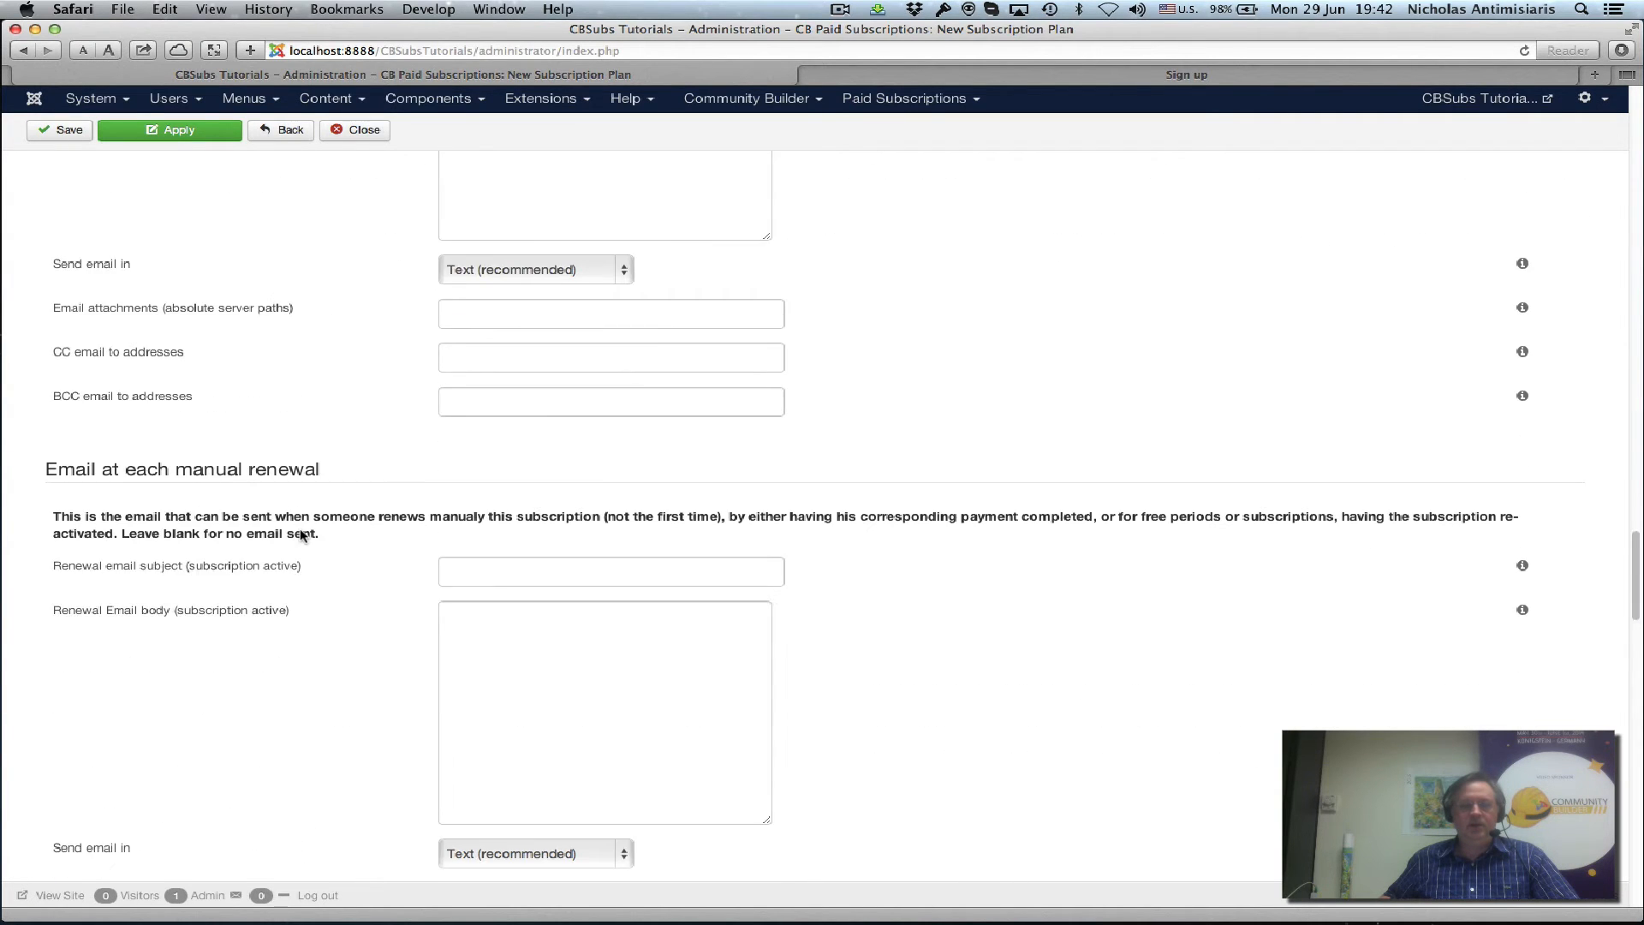
pyautogui.scroll(-20, 301, 536)
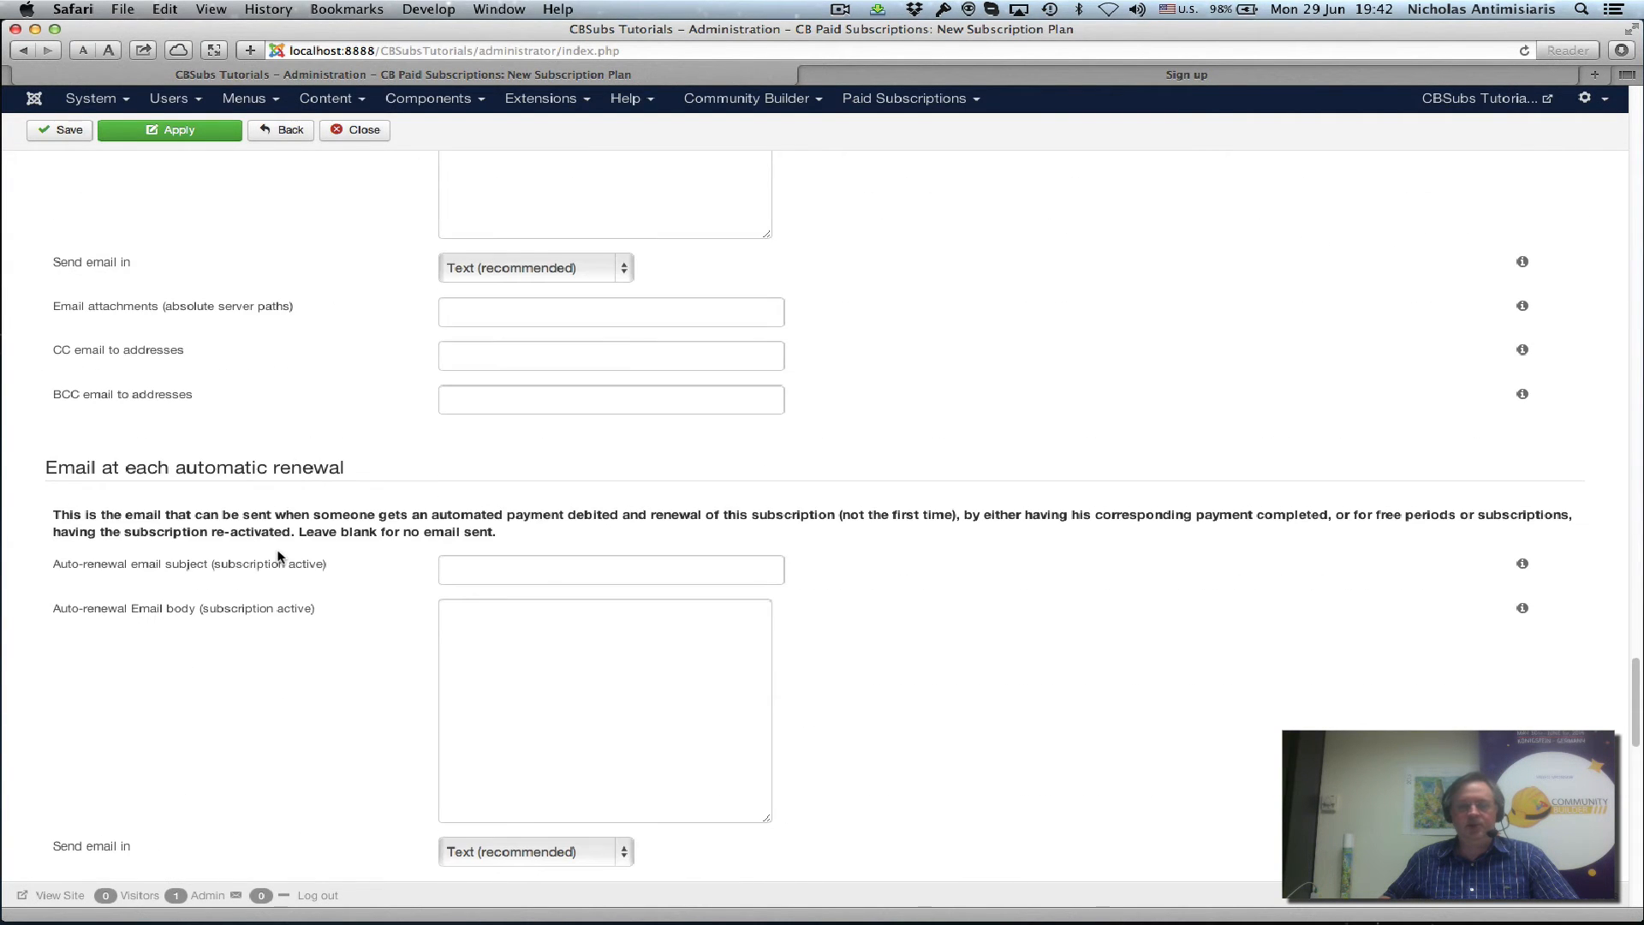
pyautogui.scroll(-10, 278, 552)
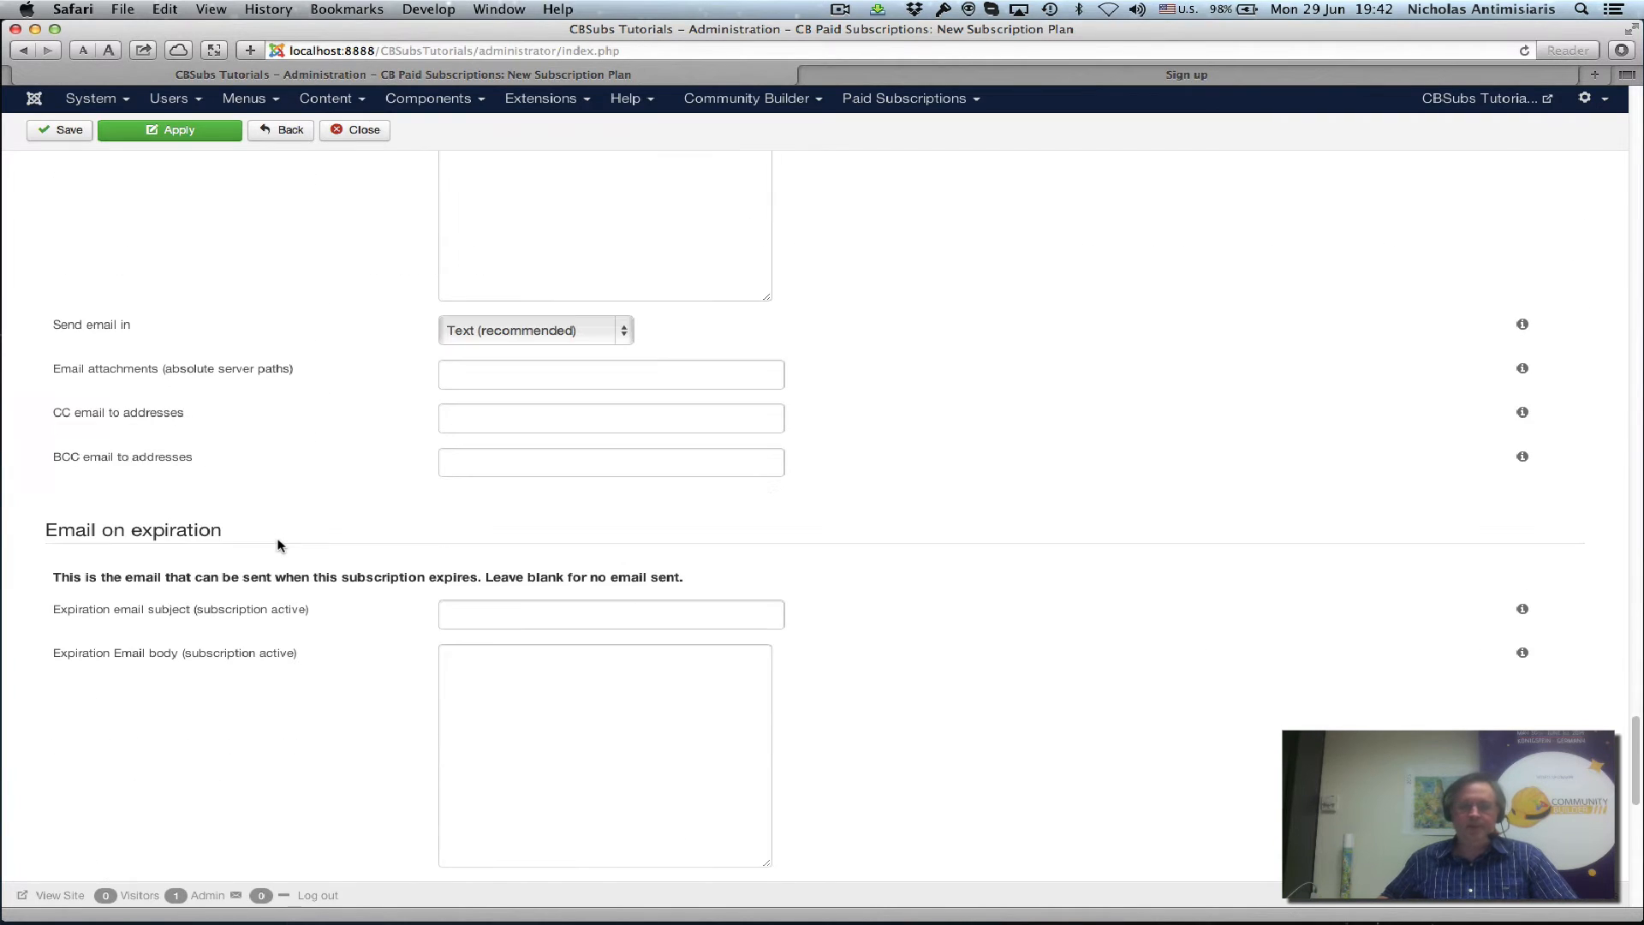
pyautogui.scroll(-10, 278, 545)
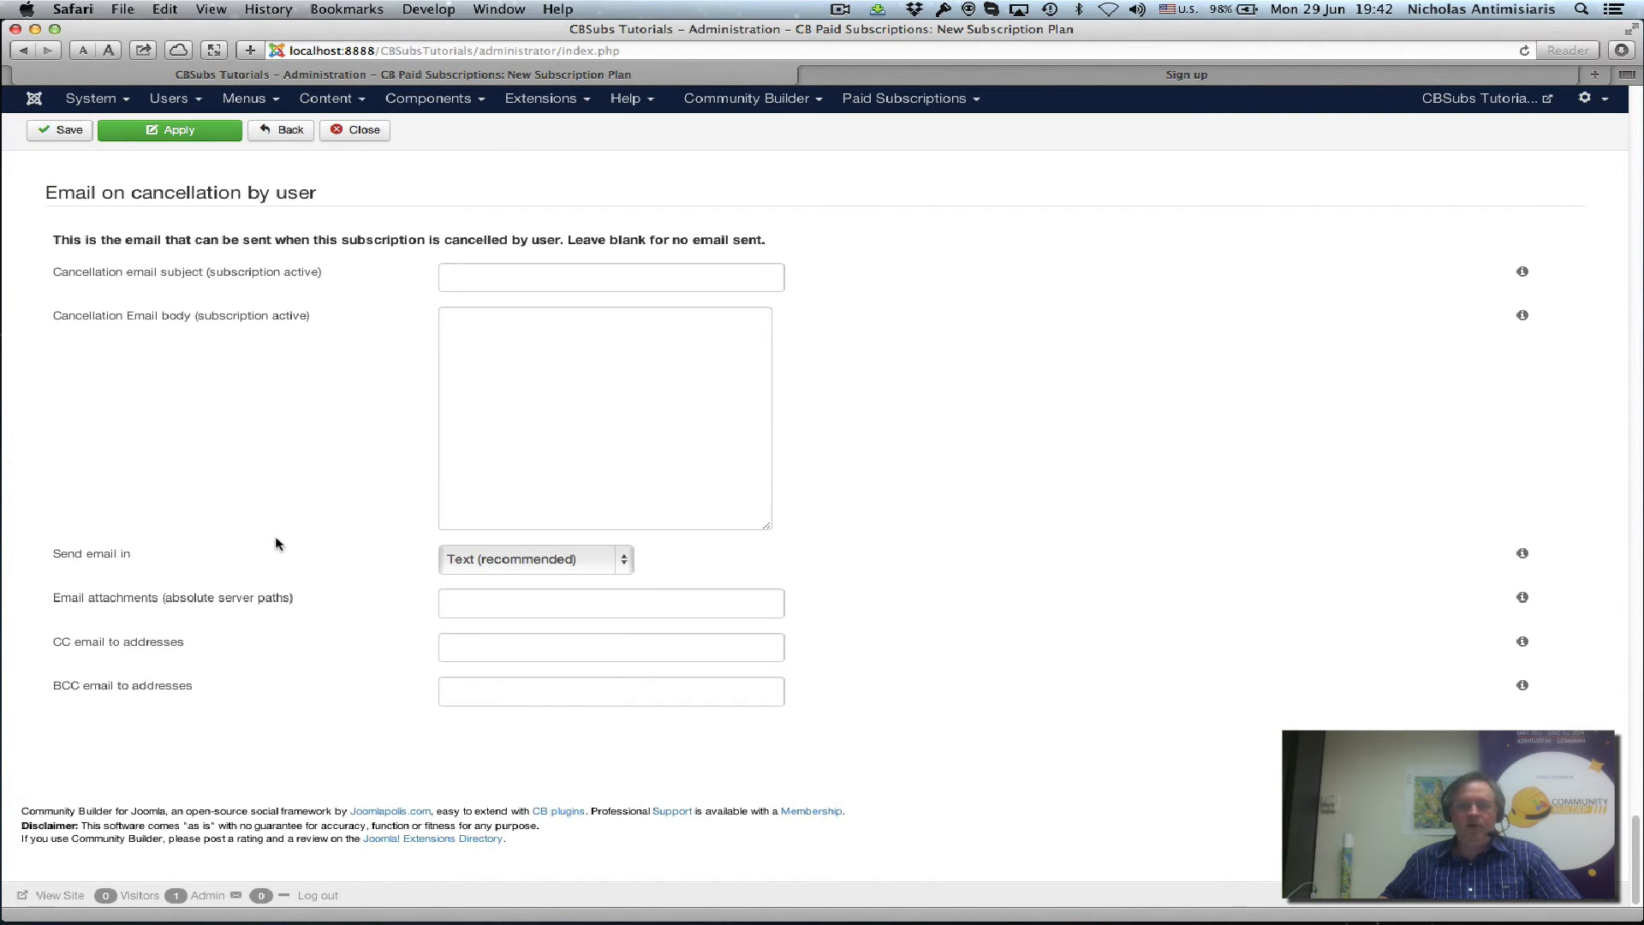
pyautogui.scroll(20, 276, 543)
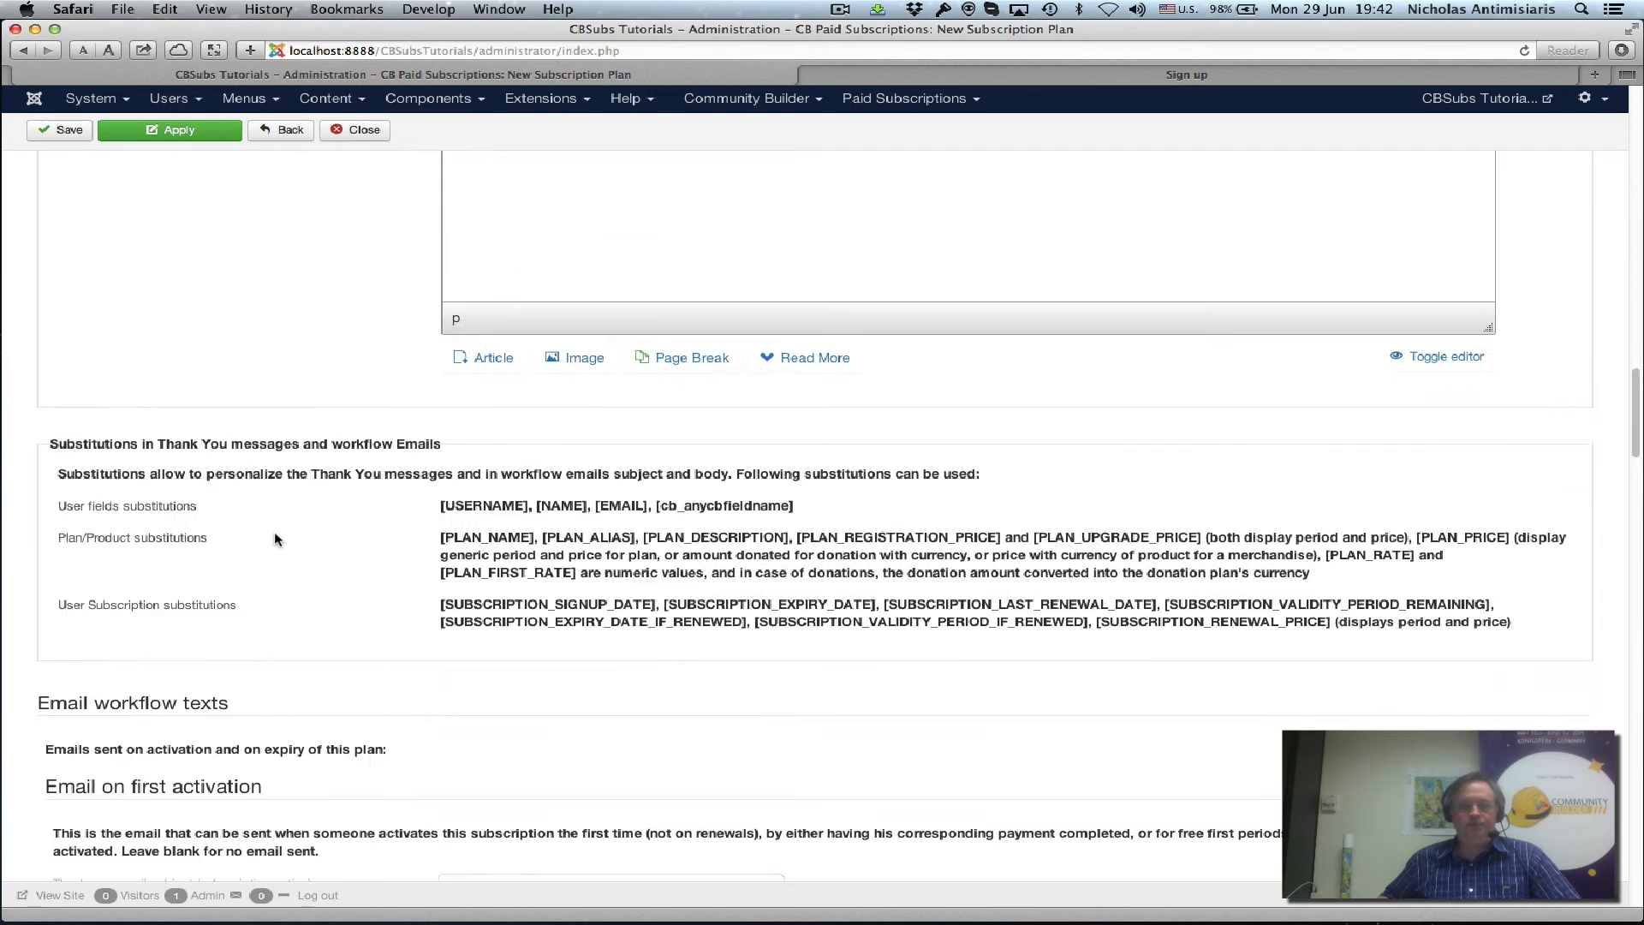
pyautogui.scroll(20, 276, 539)
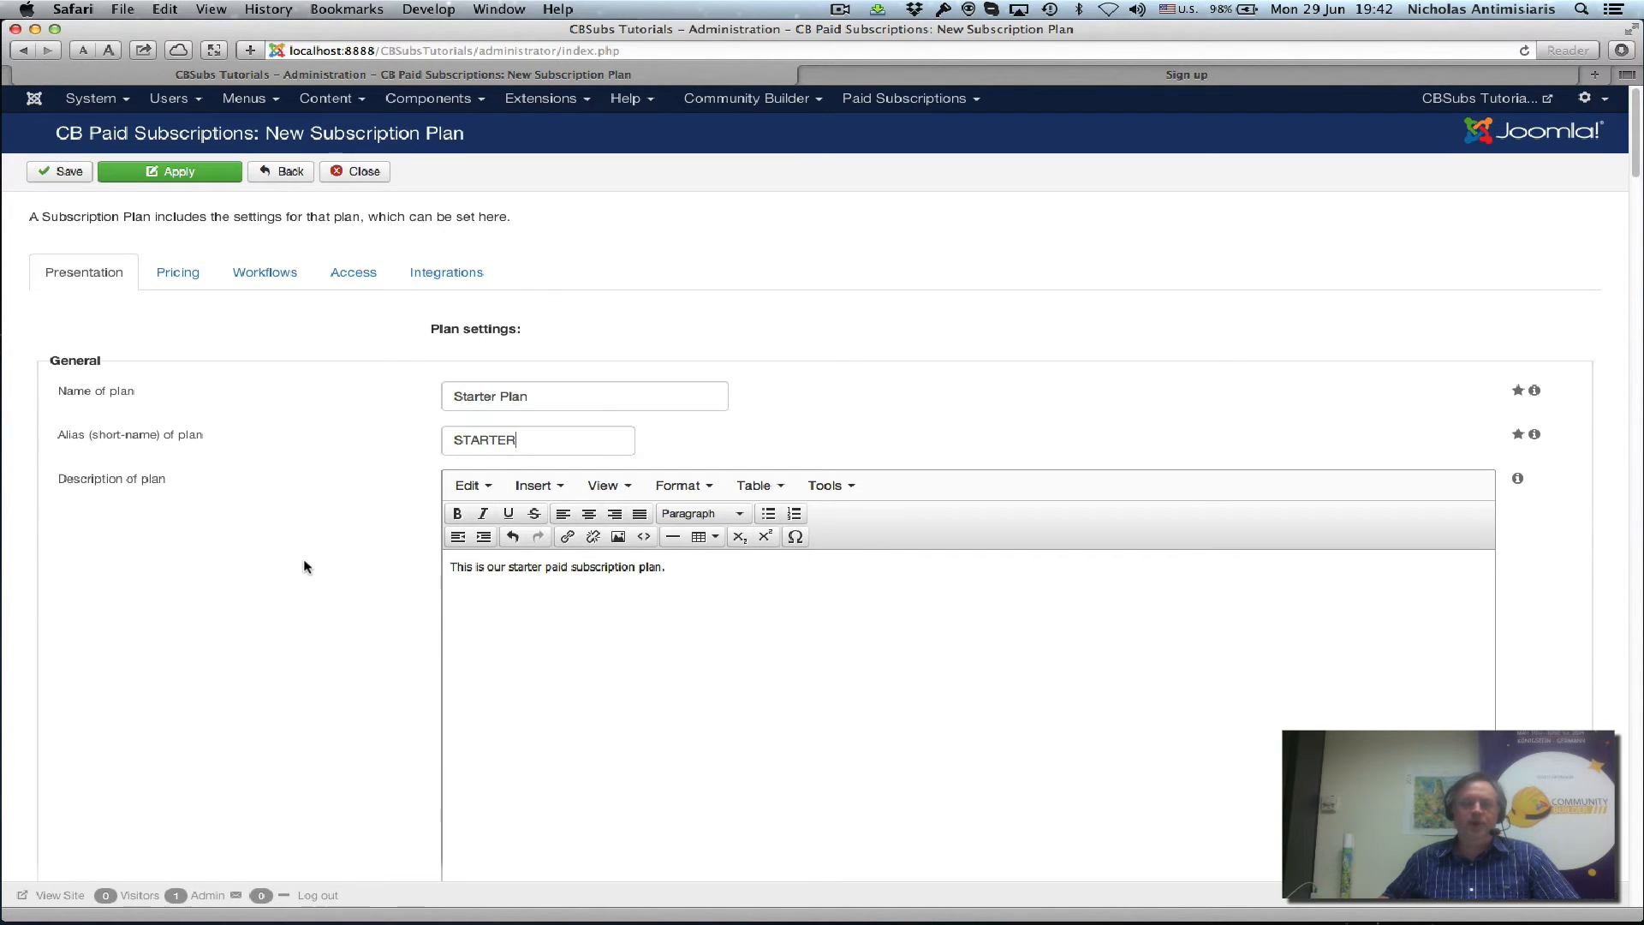
# Set the plan's regular price to 100 in its pricing settings, keeping the validity duration at 1 year
pyautogui.click(183, 272)
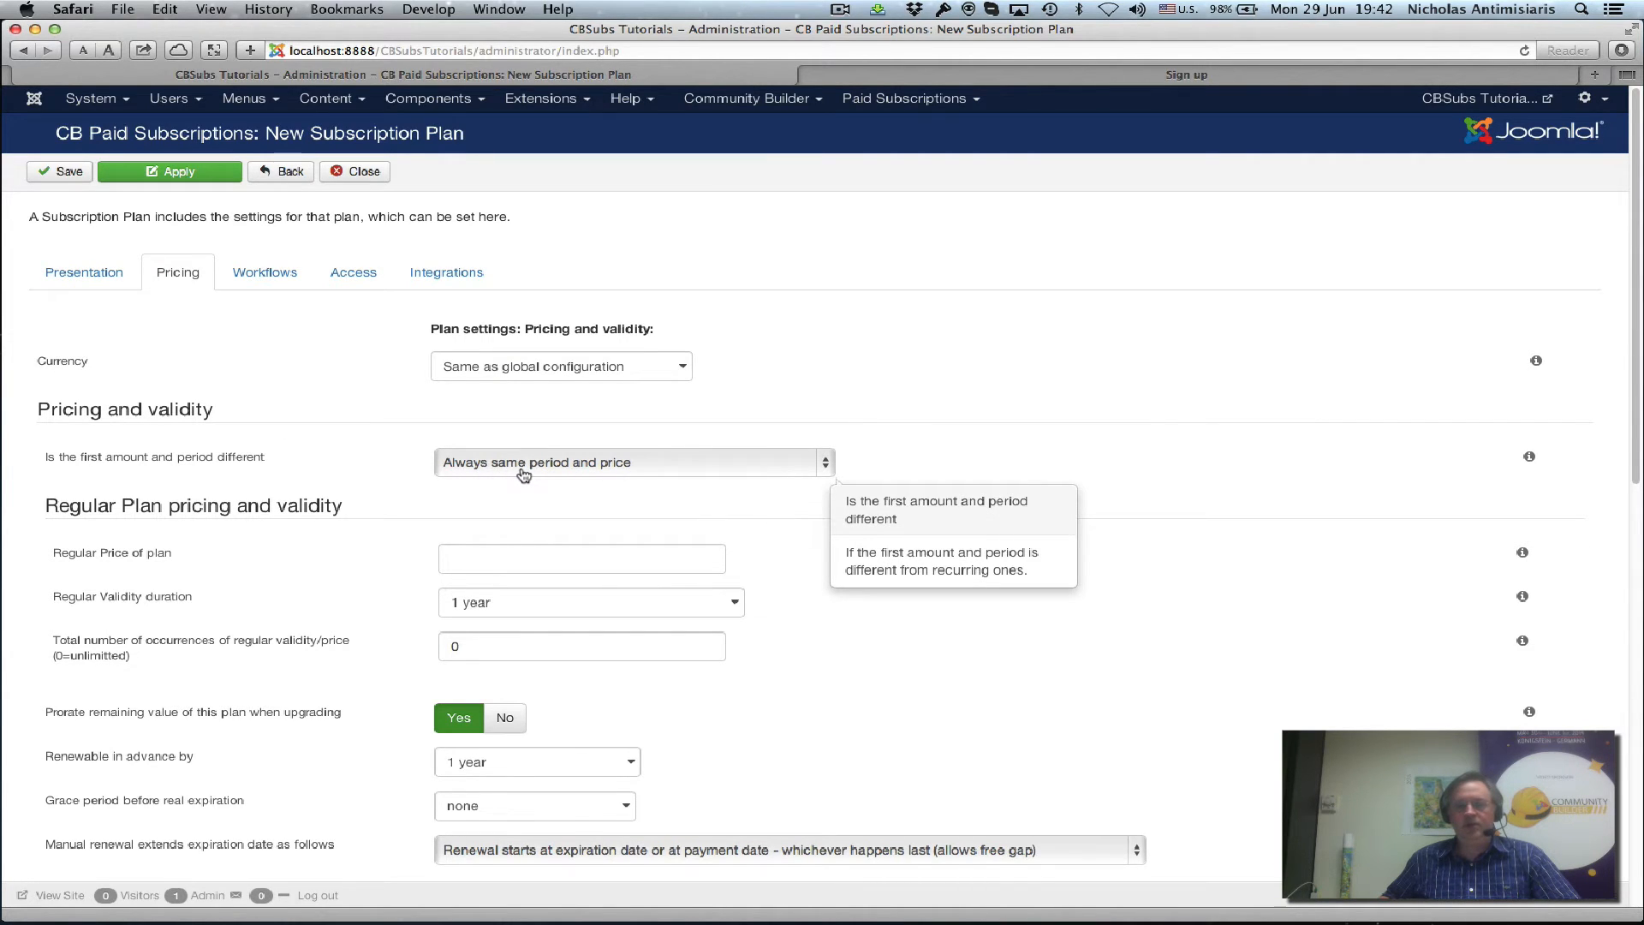
pyautogui.click(472, 610)
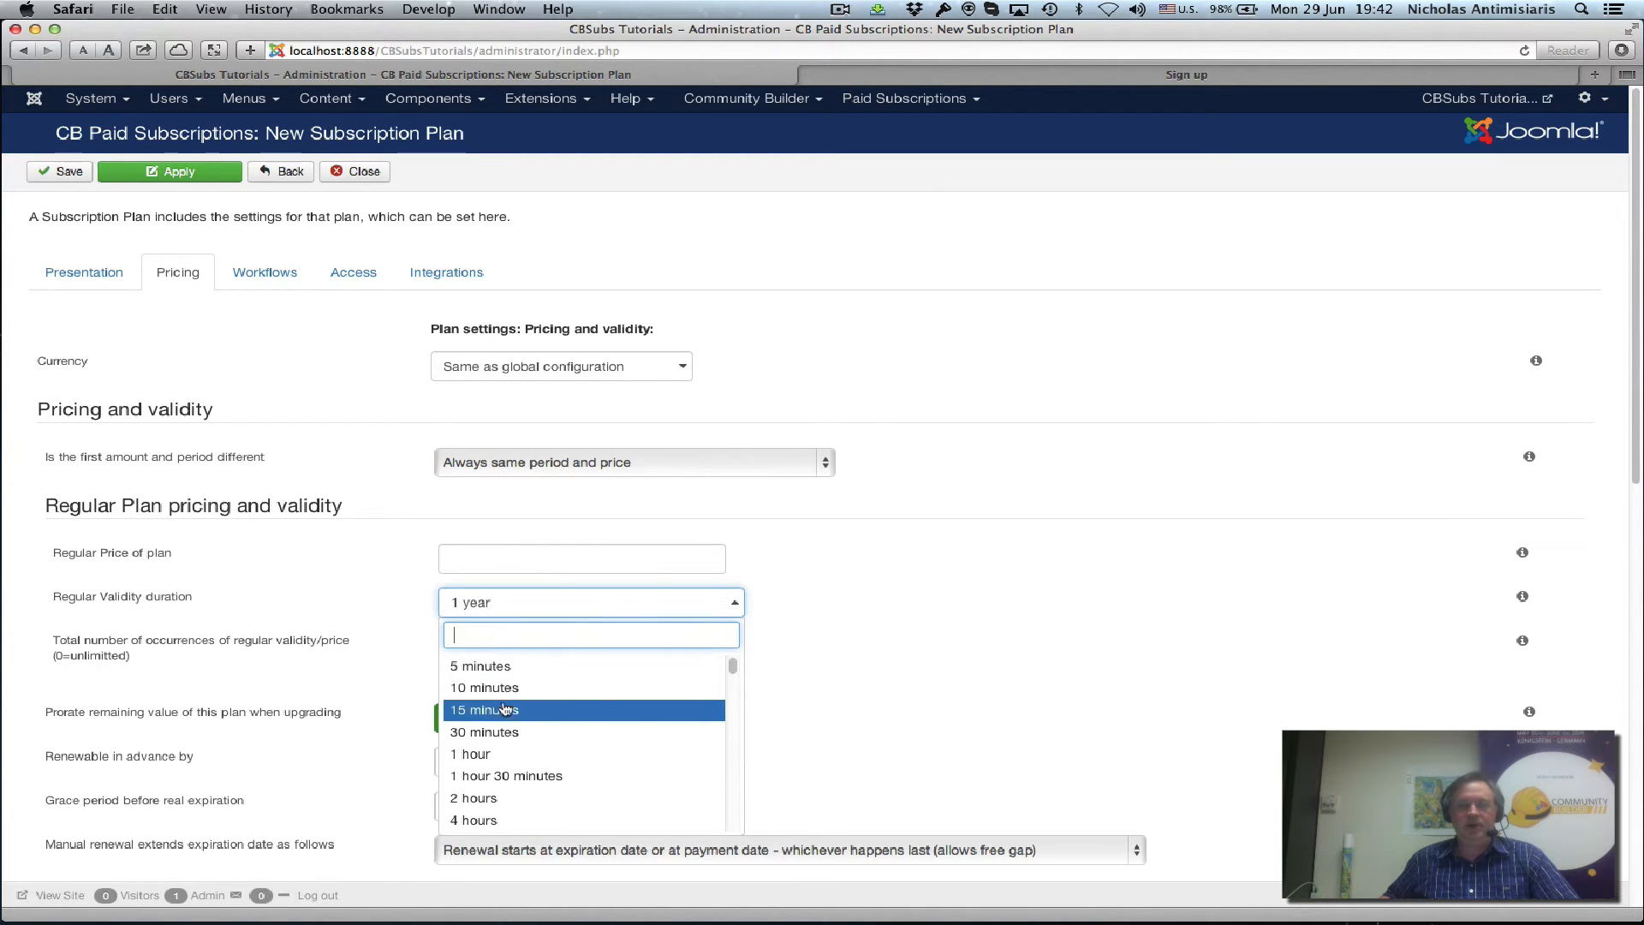
pyautogui.click(862, 597)
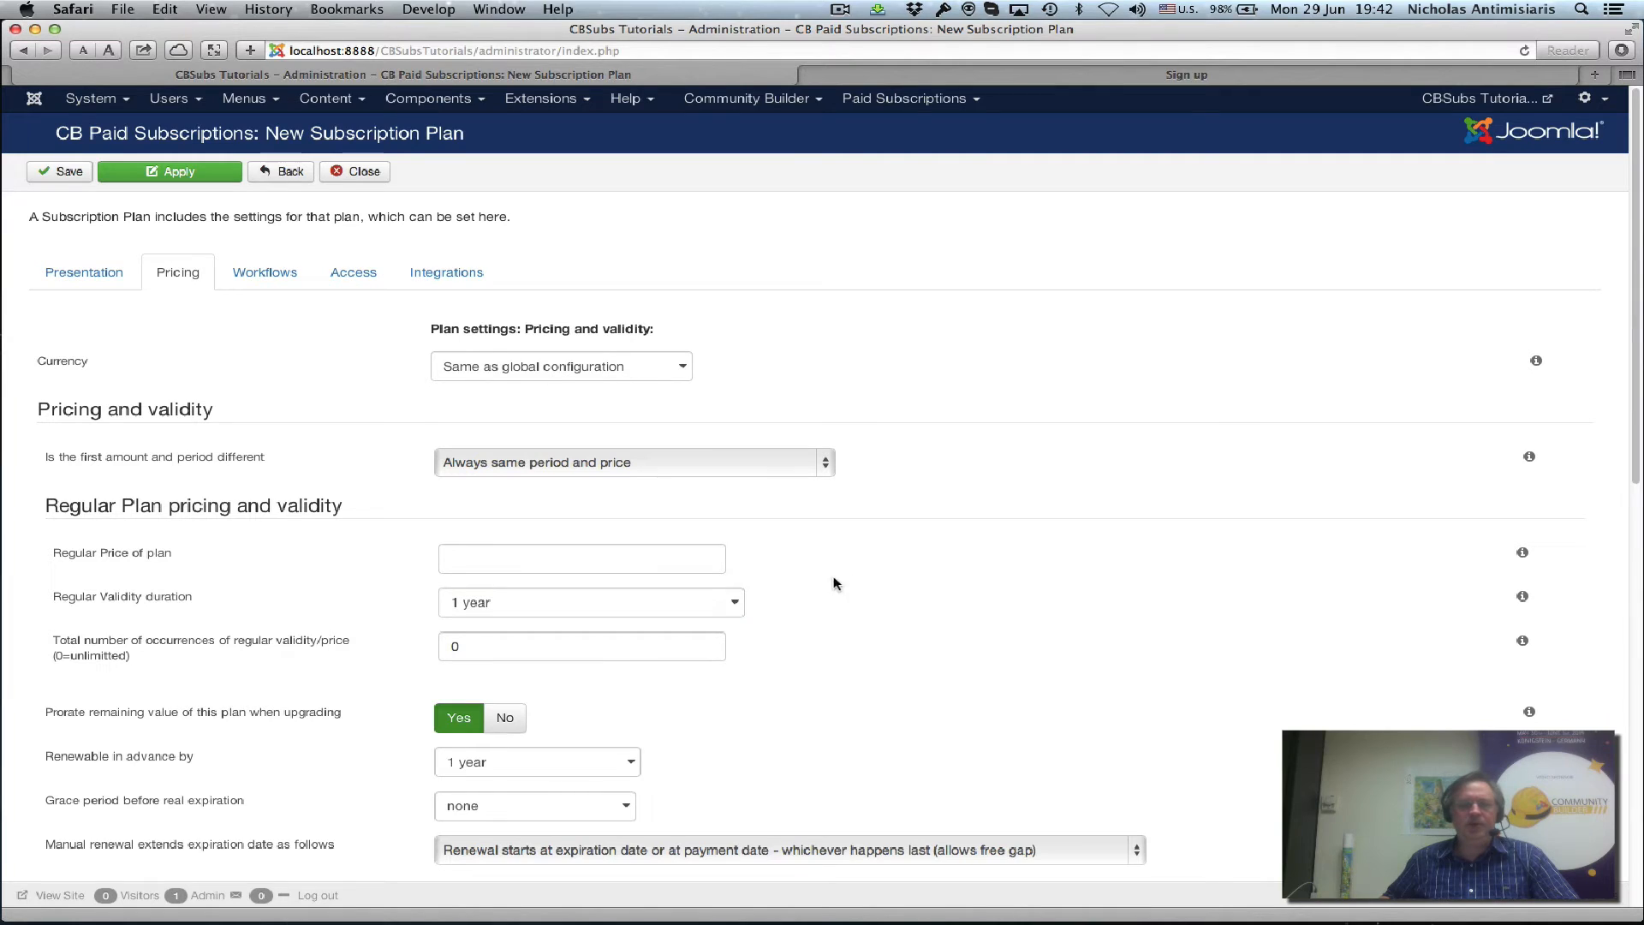
pyautogui.click(469, 565)
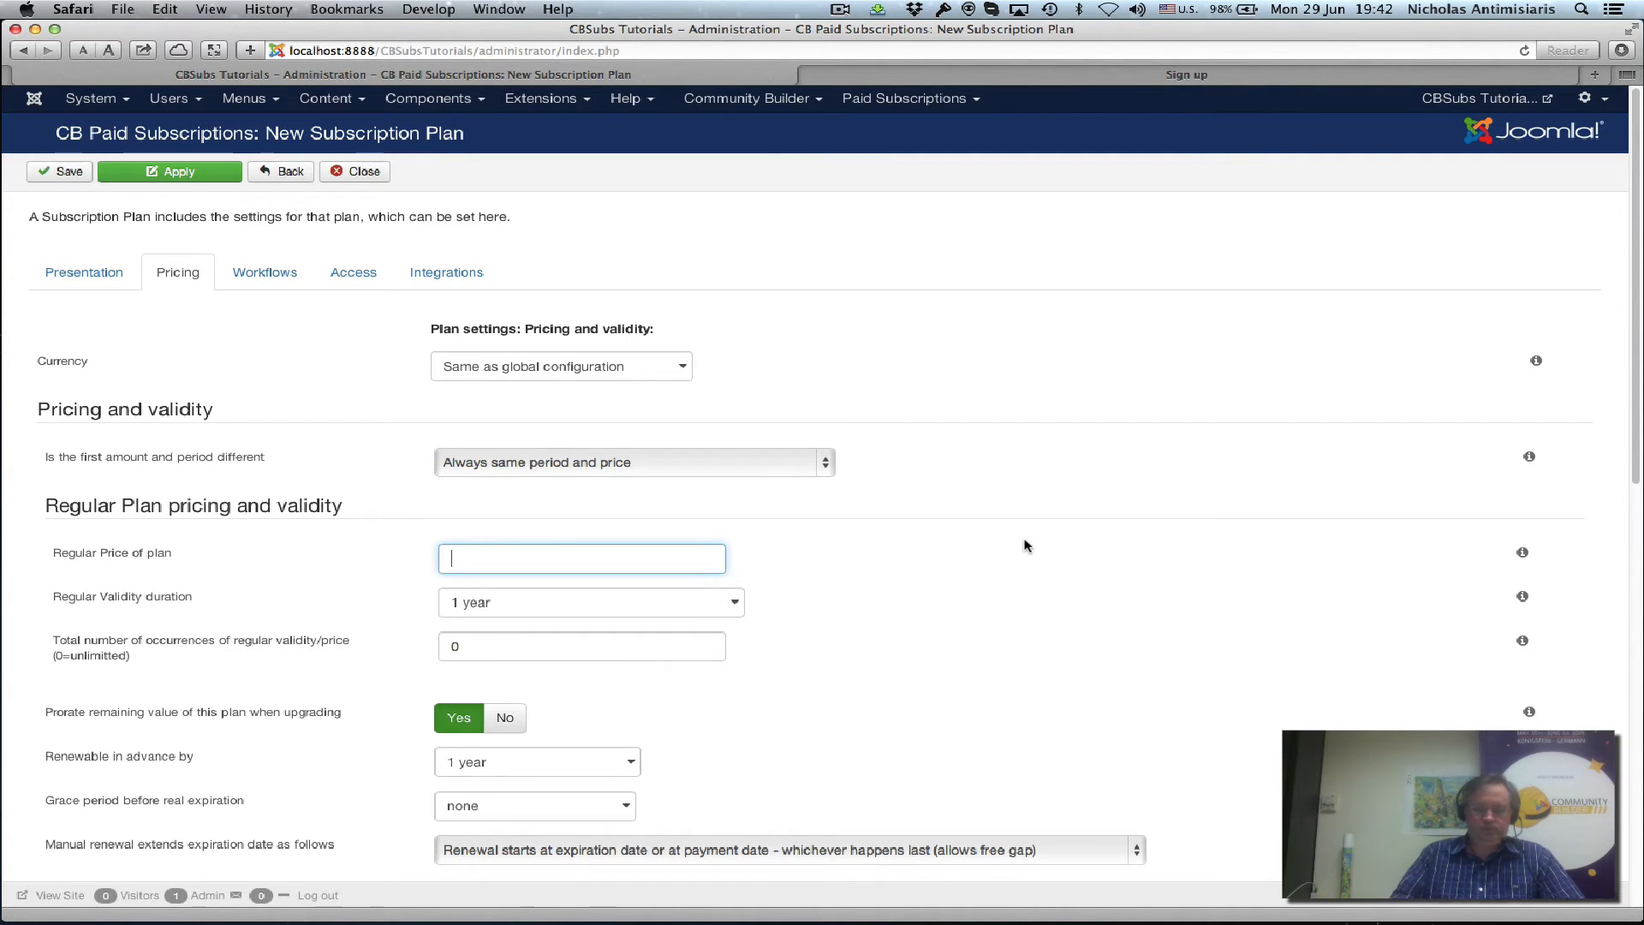
pyautogui.write('10')
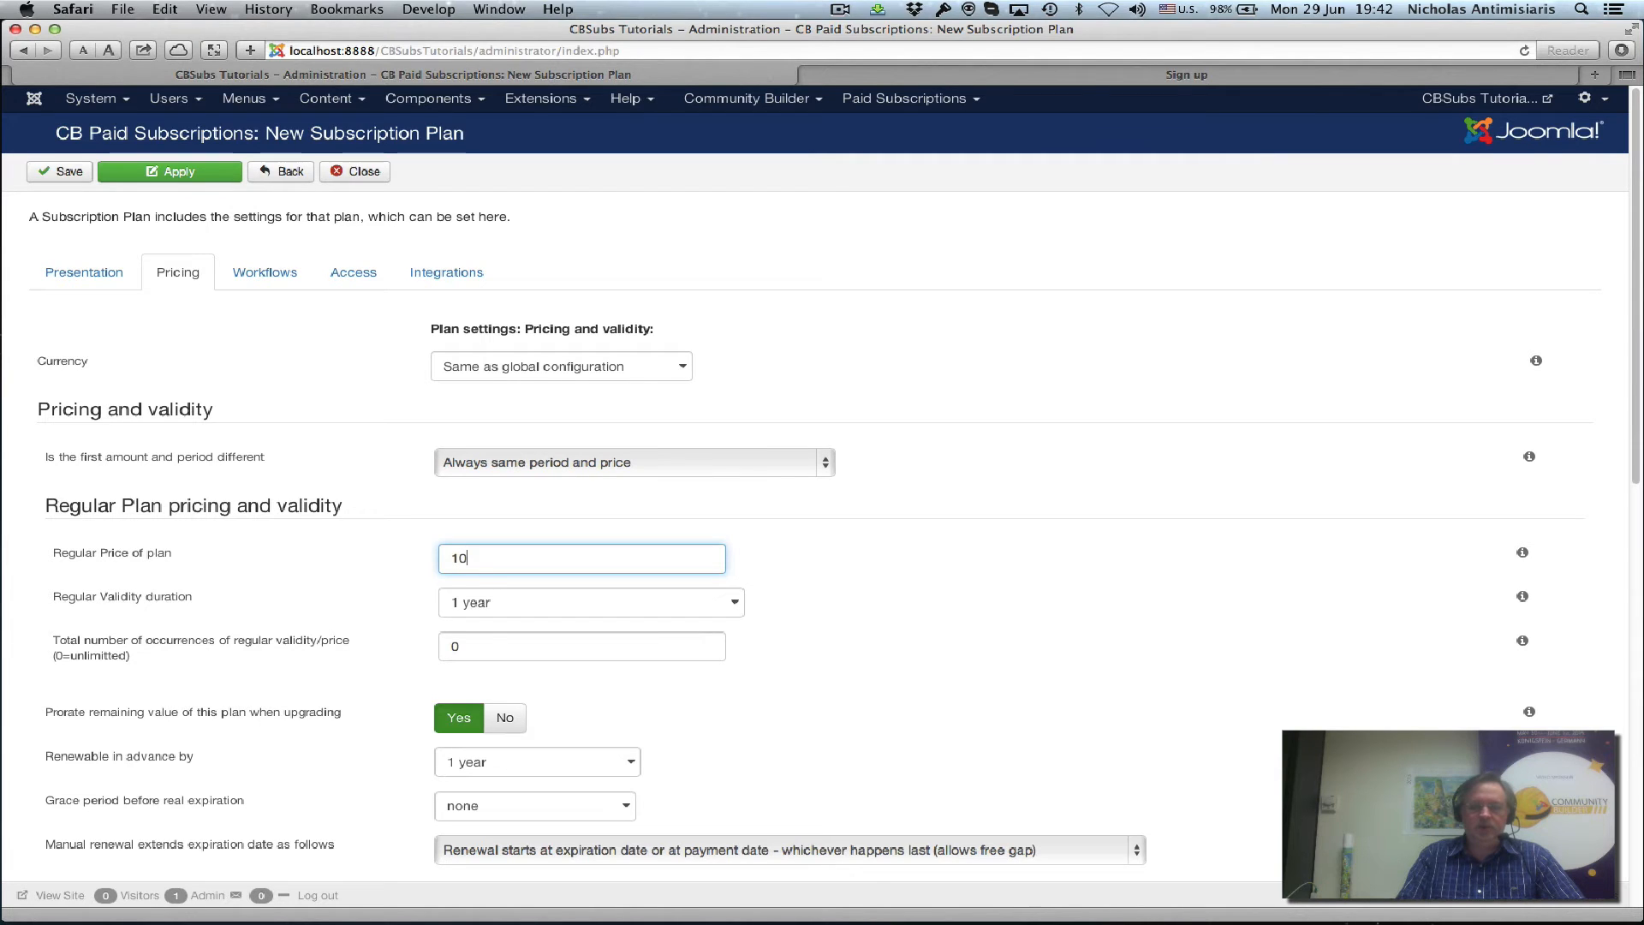
pyautogui.write('0')
pyautogui.click(1111, 531)
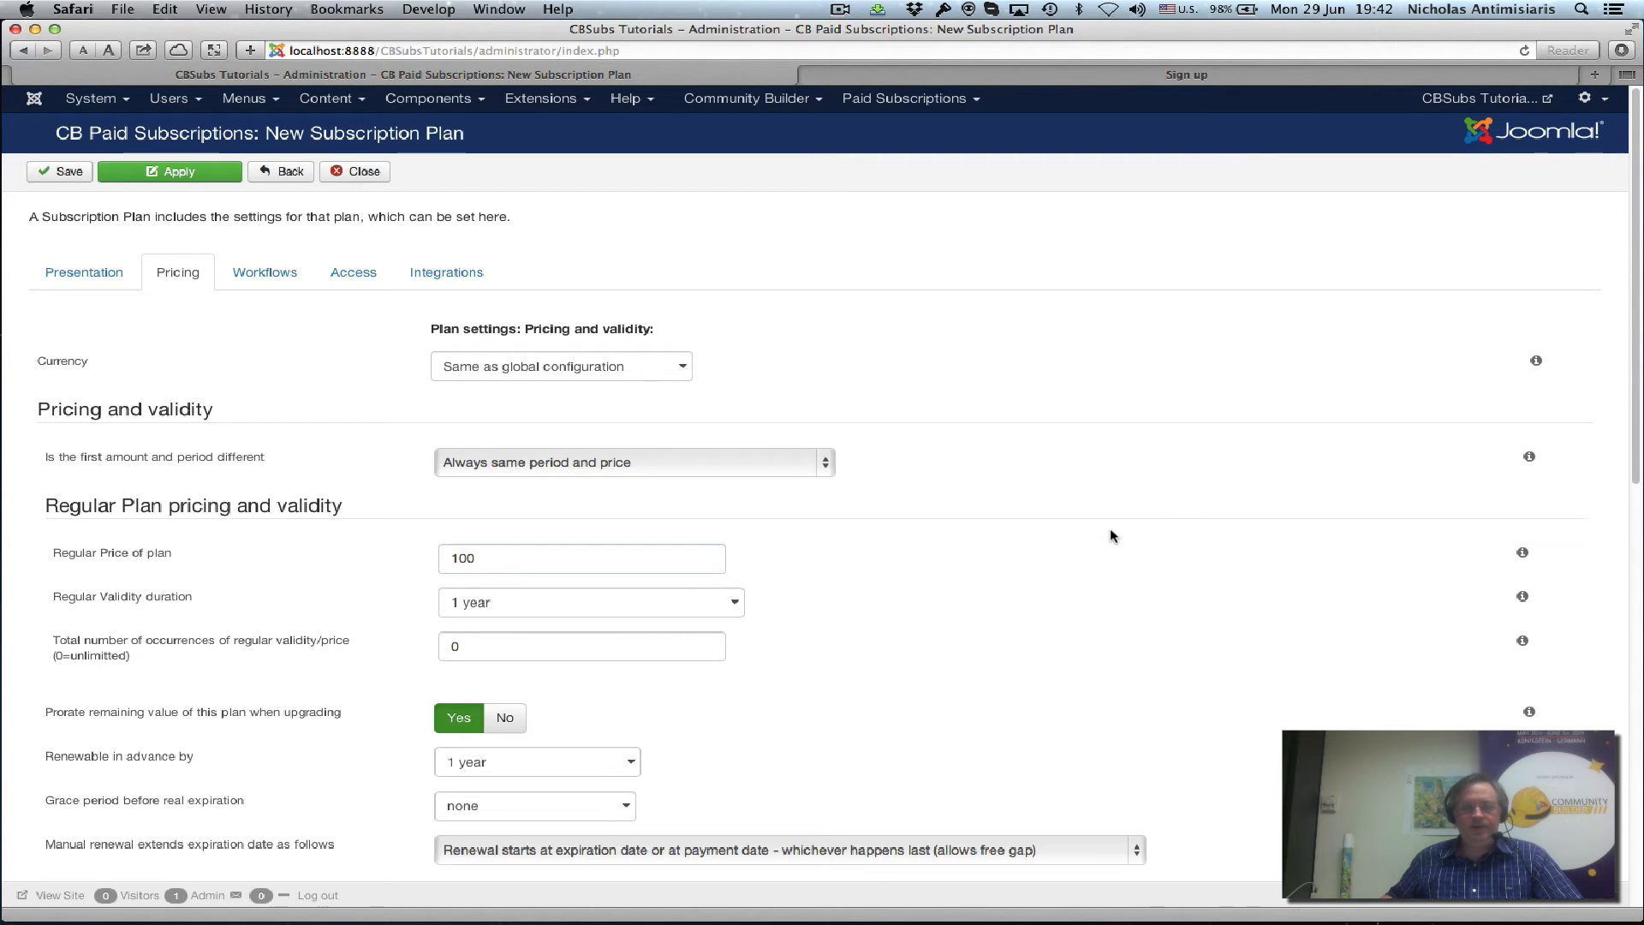
# Check the regular price and validity options, and save the new plan while keeping it open for editing
pyautogui.scroll(-5, 1051, 550)
pyautogui.scroll(5, 1053, 549)
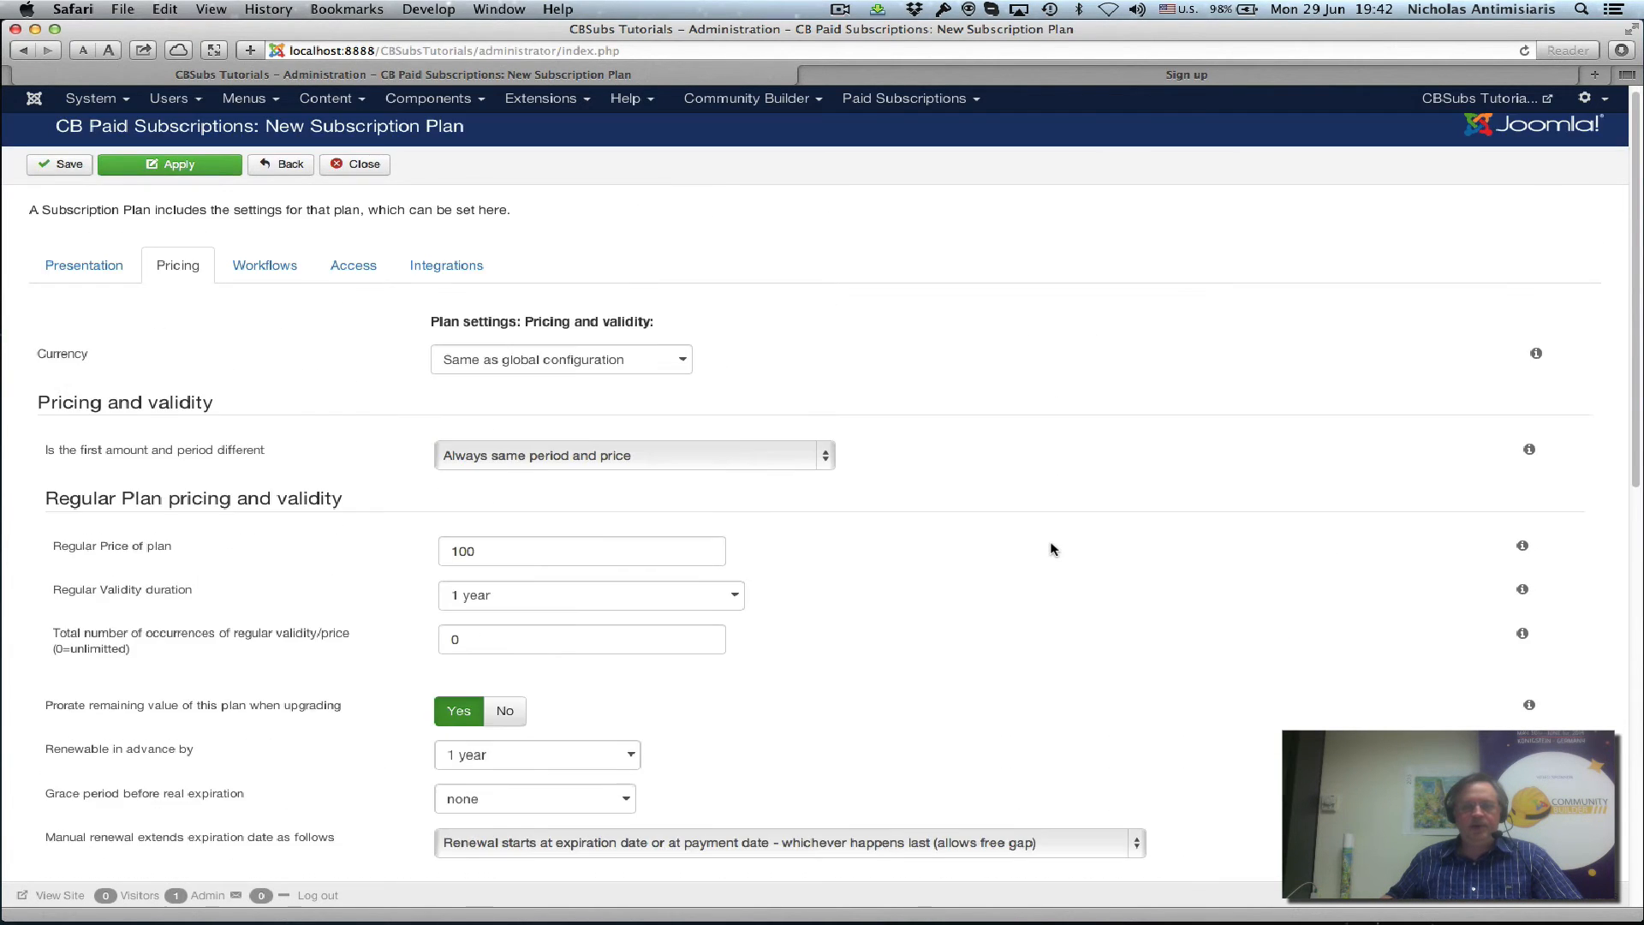
pyautogui.moveTo(480, 552)
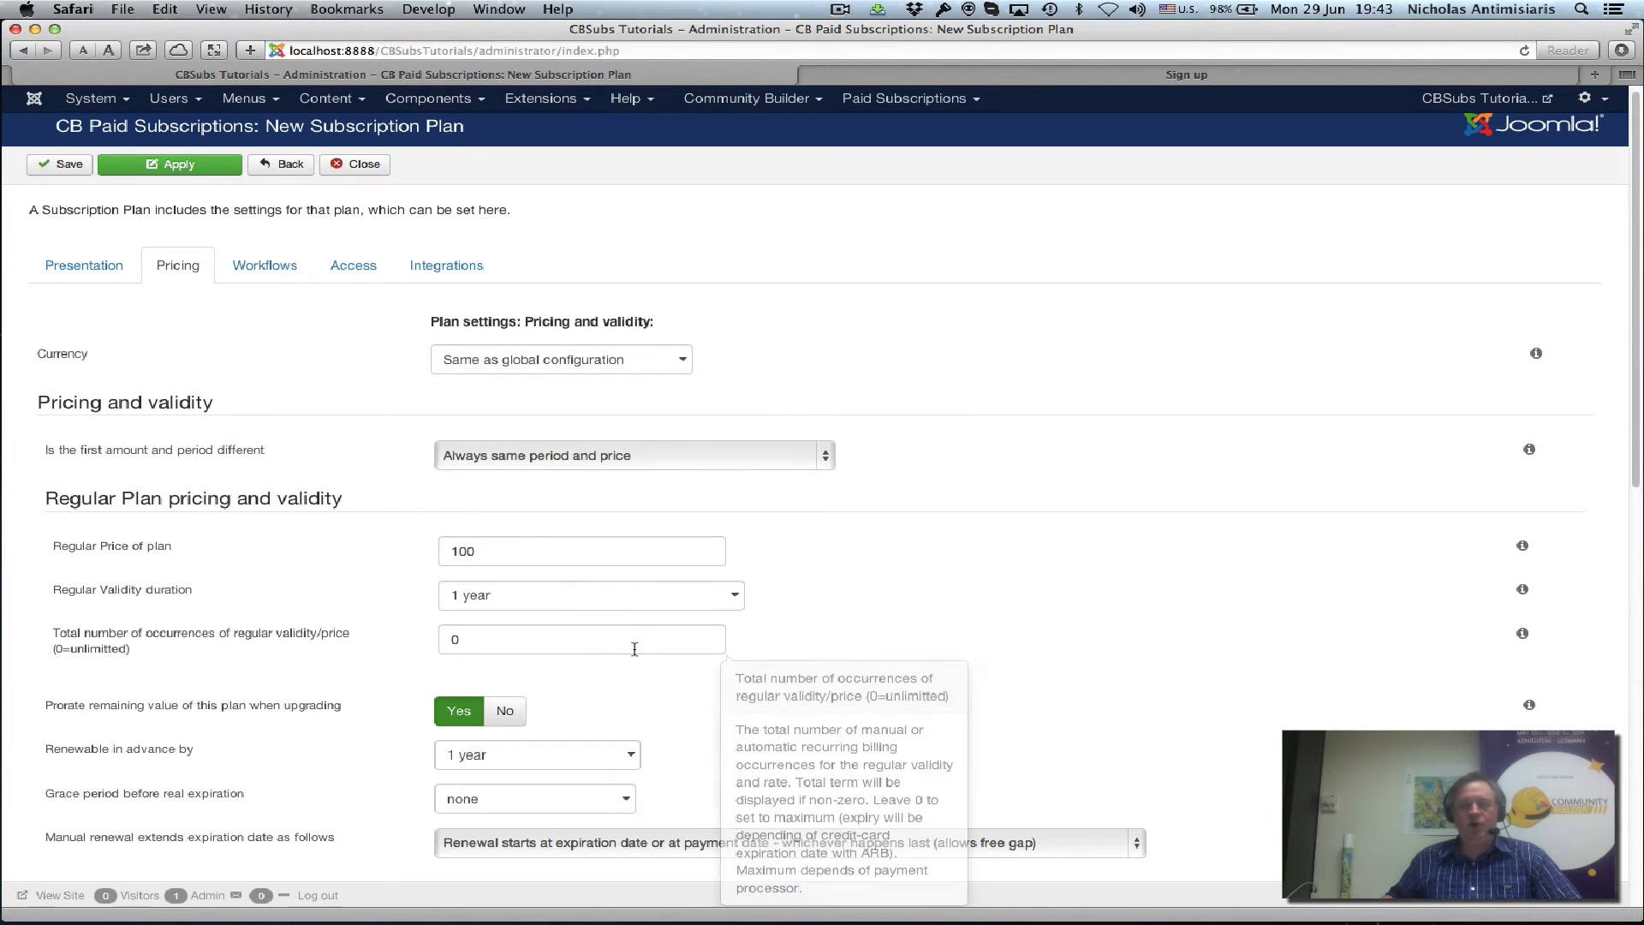
pyautogui.scroll(1, 629, 625)
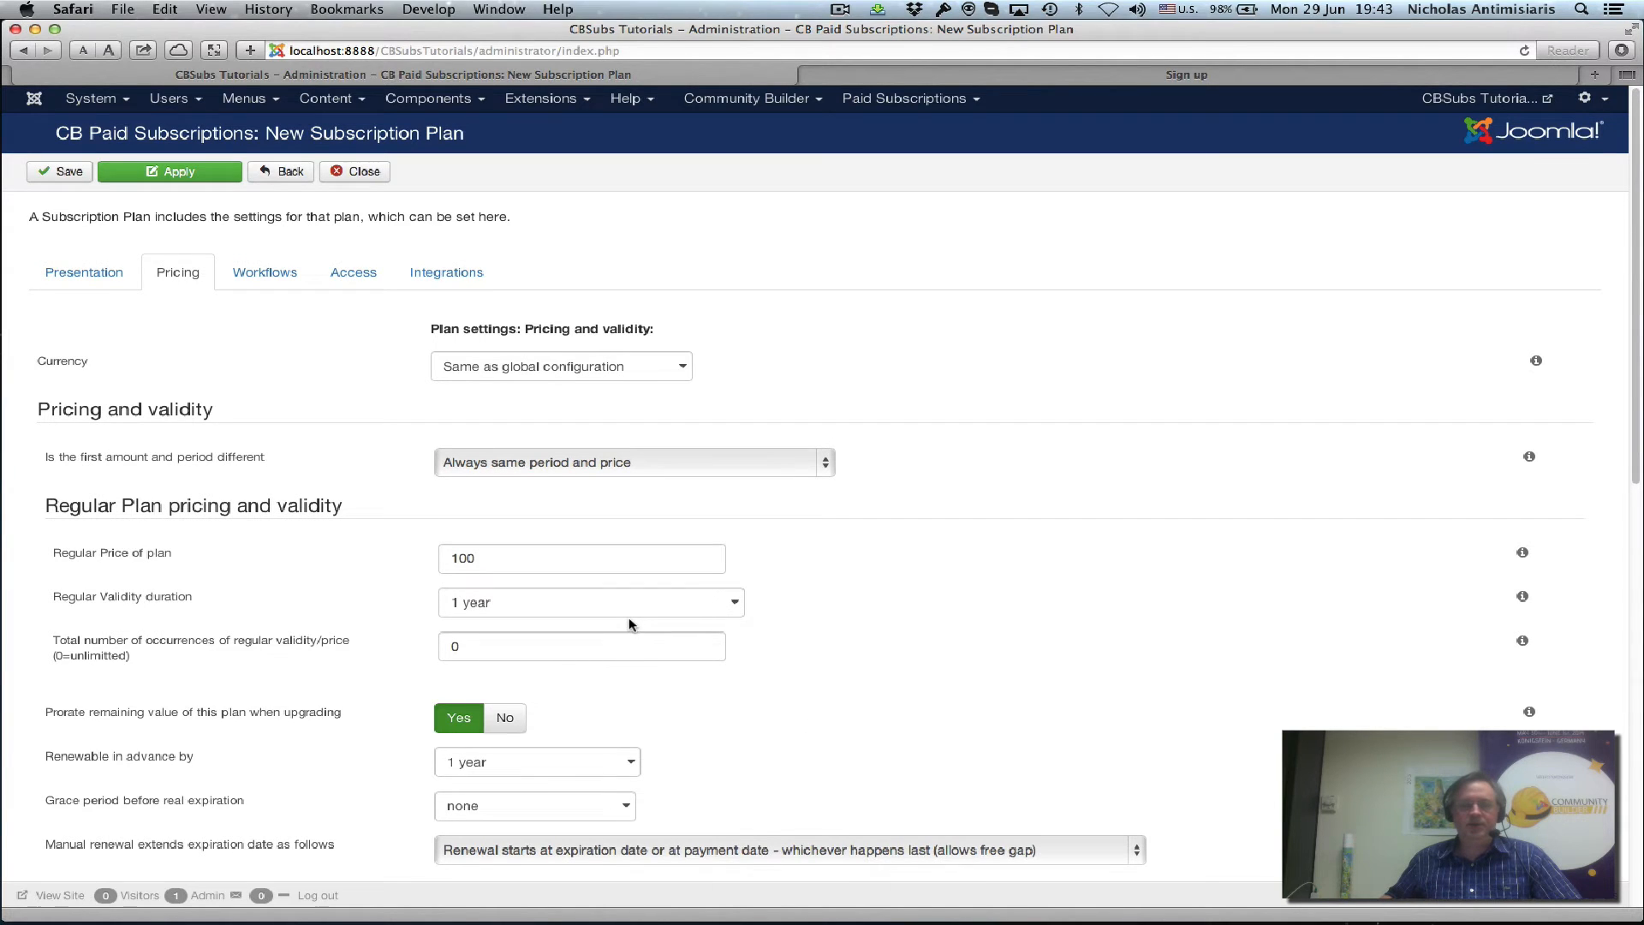
pyautogui.click(176, 171)
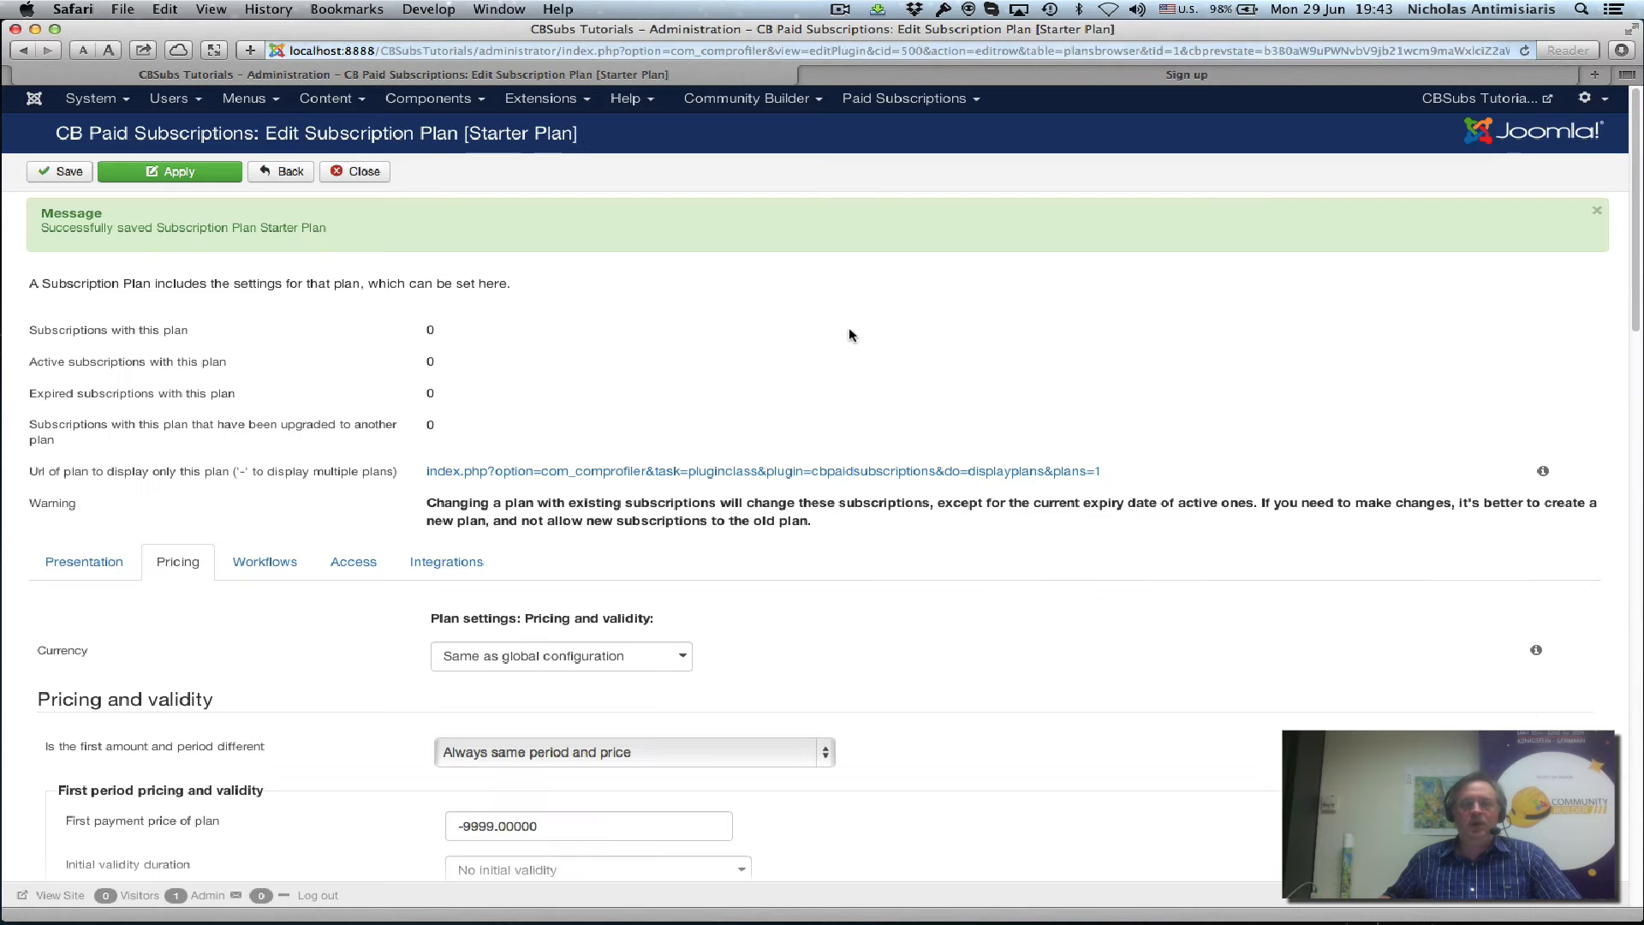
# Review the global paid subscription settings for registration, renewals and upgrades, currency and price display, and automation
pyautogui.click(897, 99)
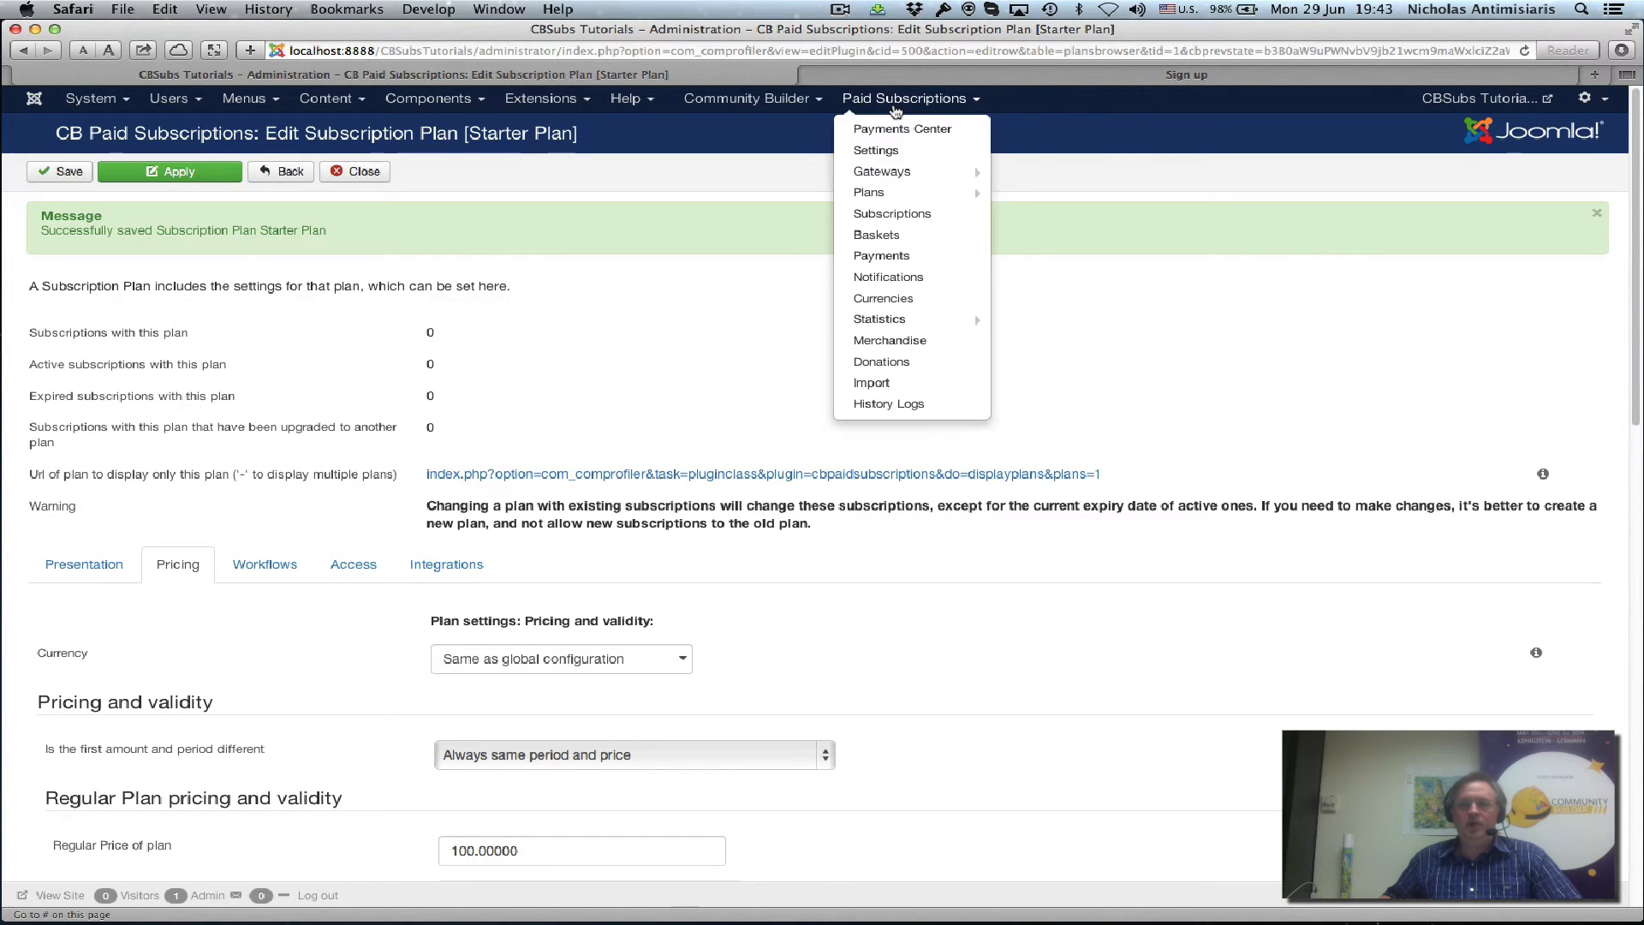
pyautogui.click(889, 154)
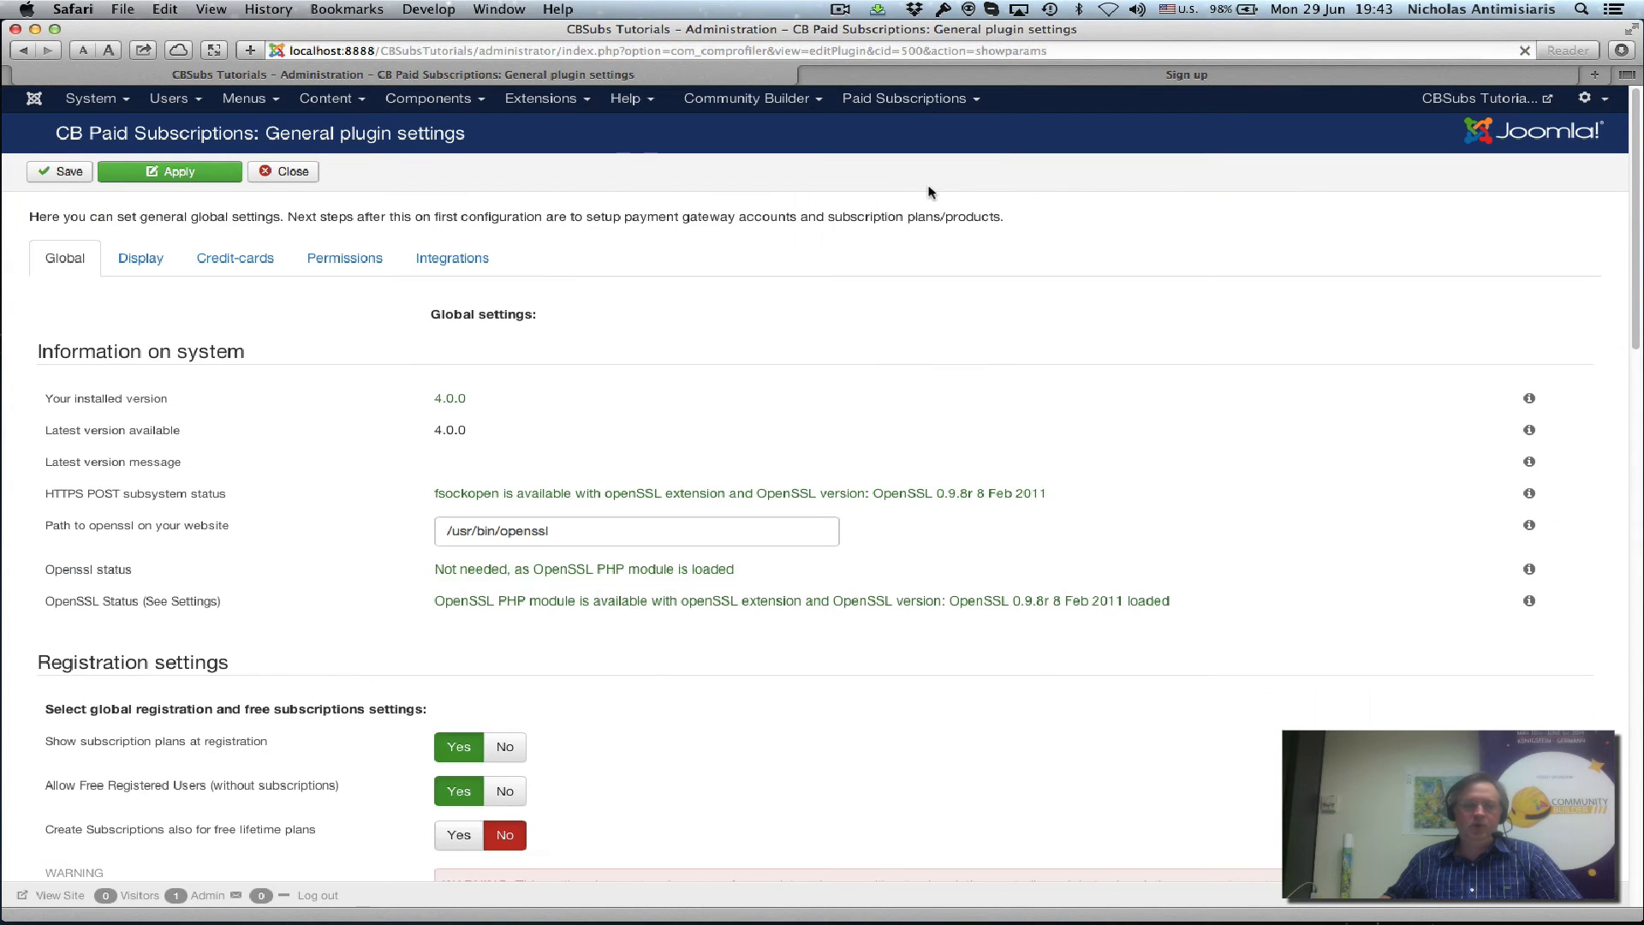
pyautogui.scroll(-5, 149, 331)
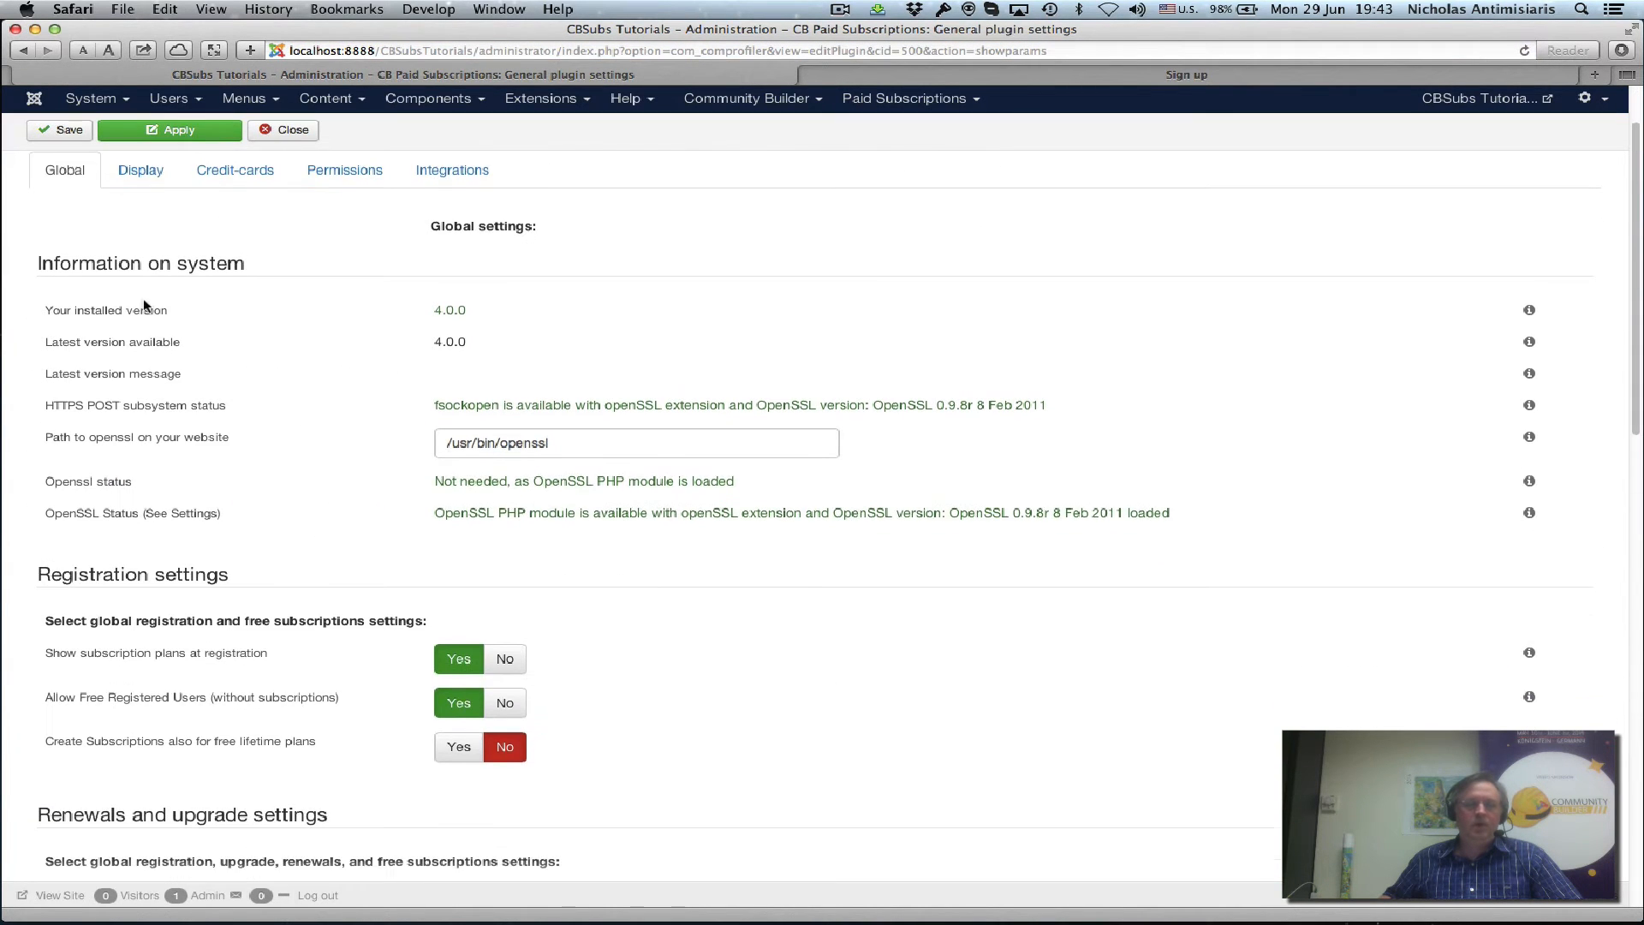
pyautogui.scroll(-2, 151, 339)
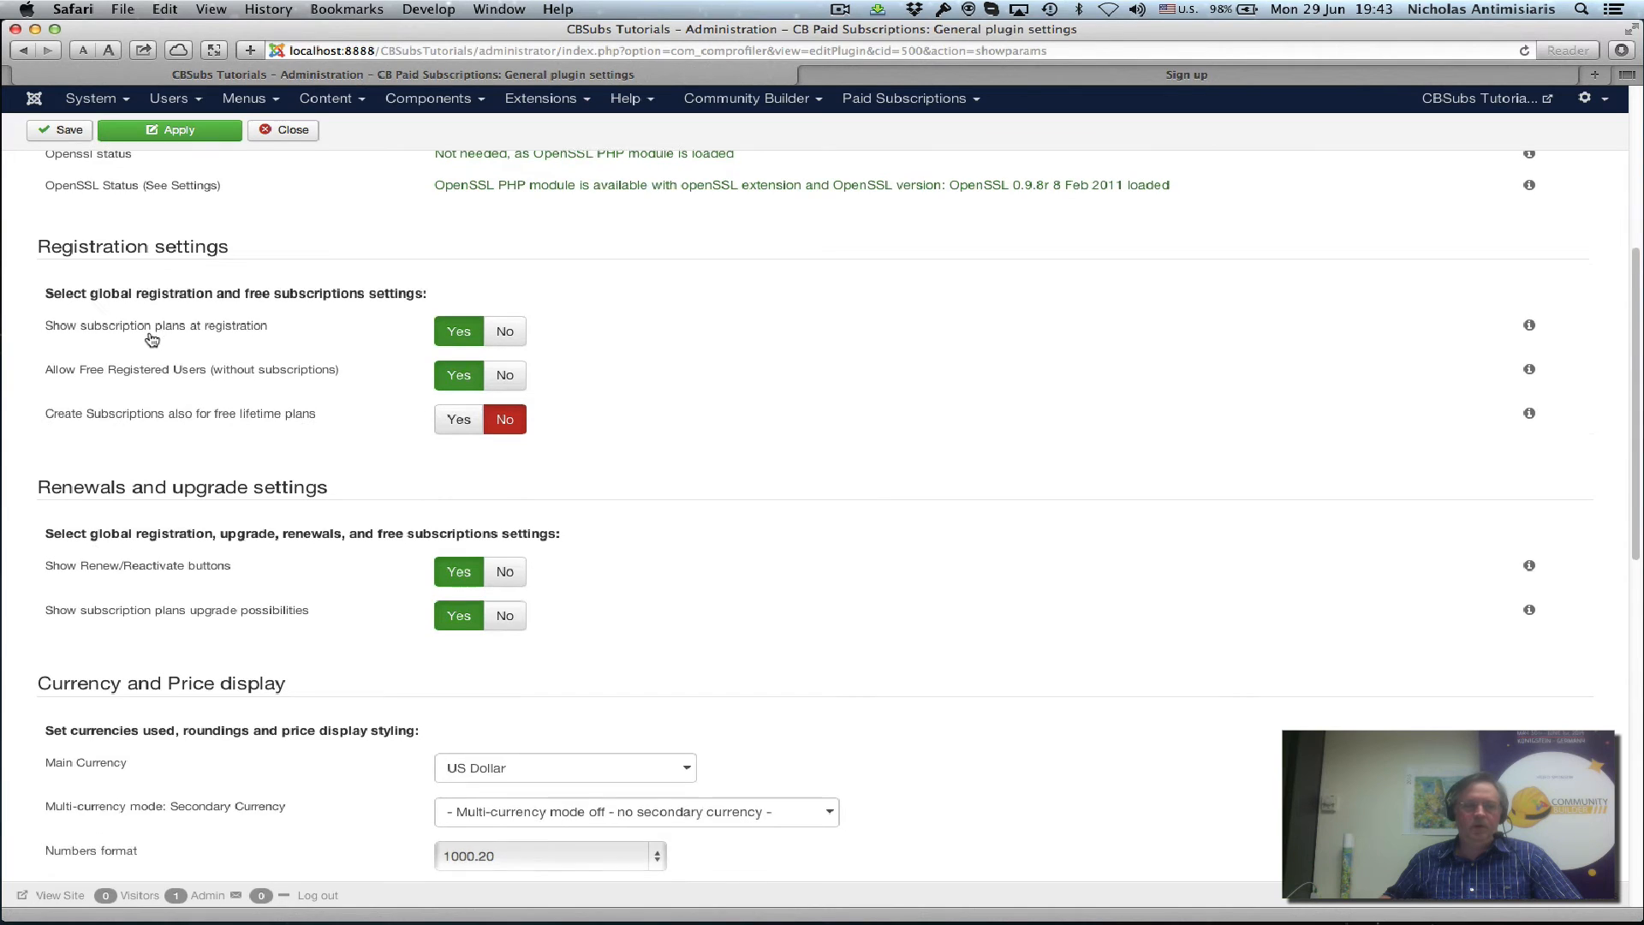
pyautogui.scroll(10, 151, 339)
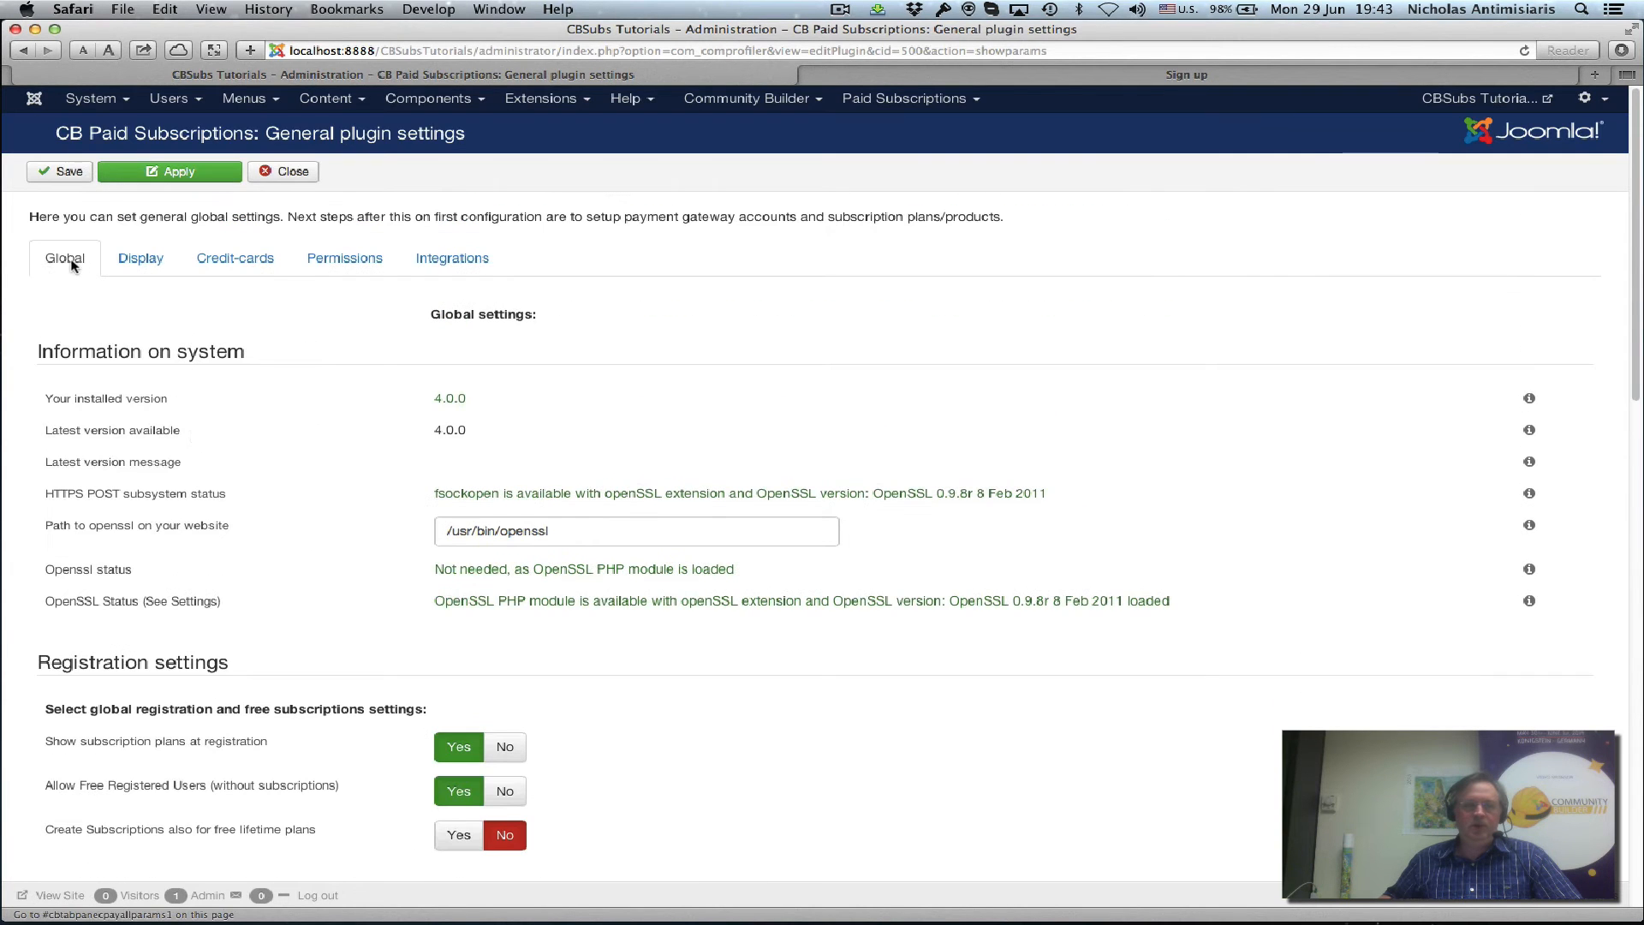
pyautogui.scroll(-6, 150, 396)
pyautogui.scroll(-2, 151, 396)
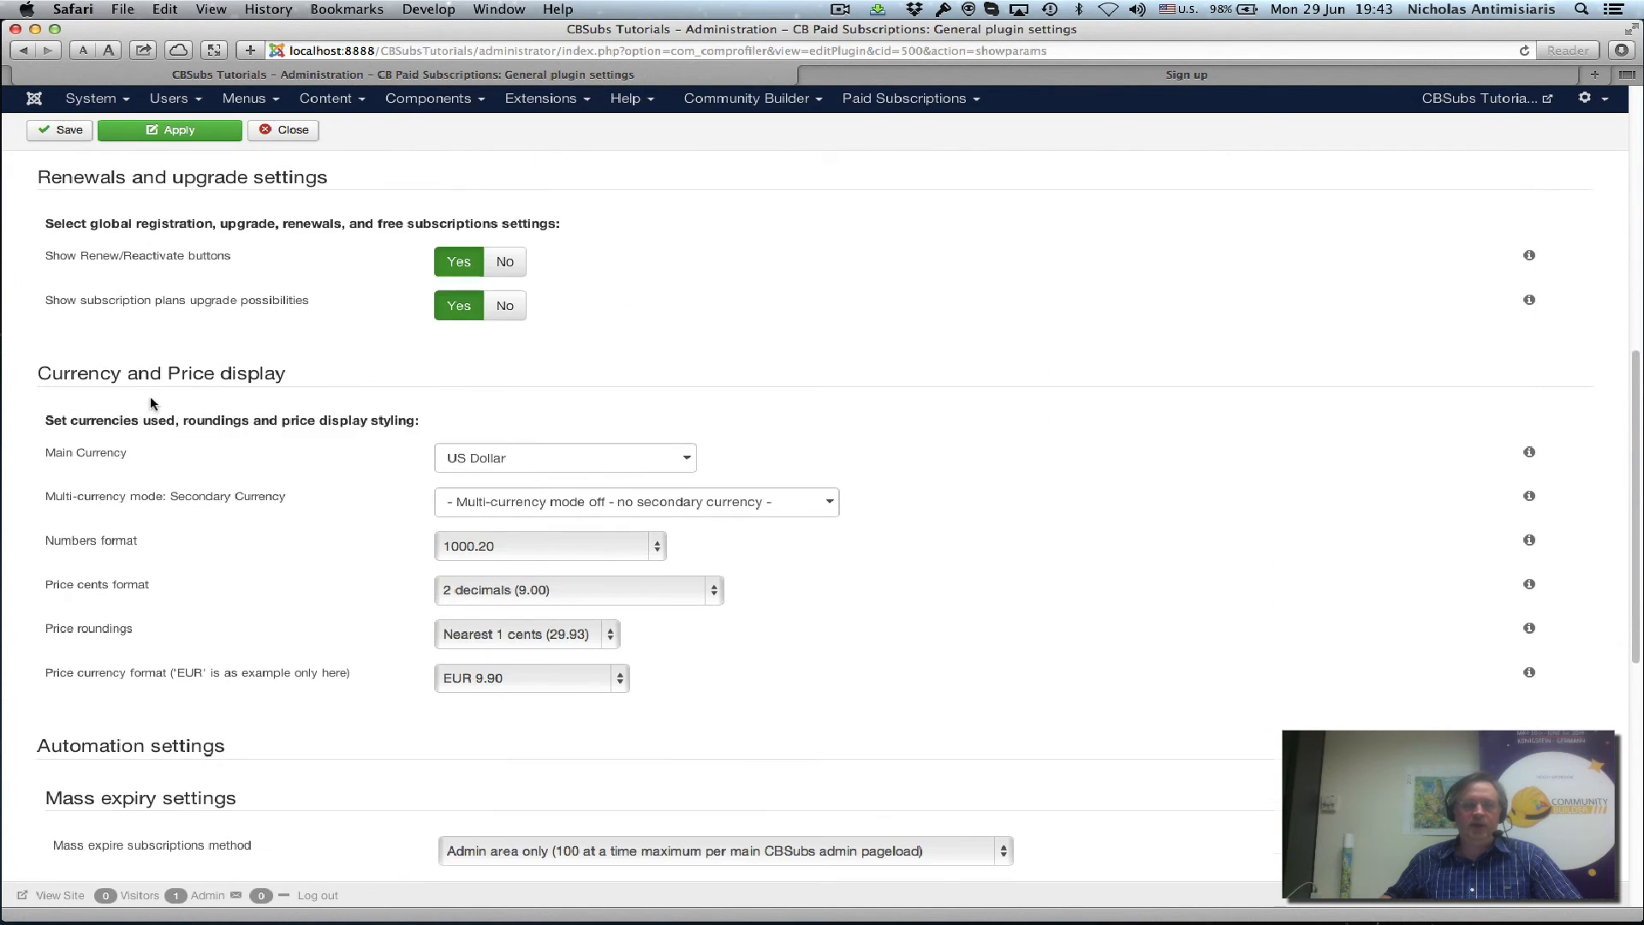
pyautogui.moveTo(480, 469)
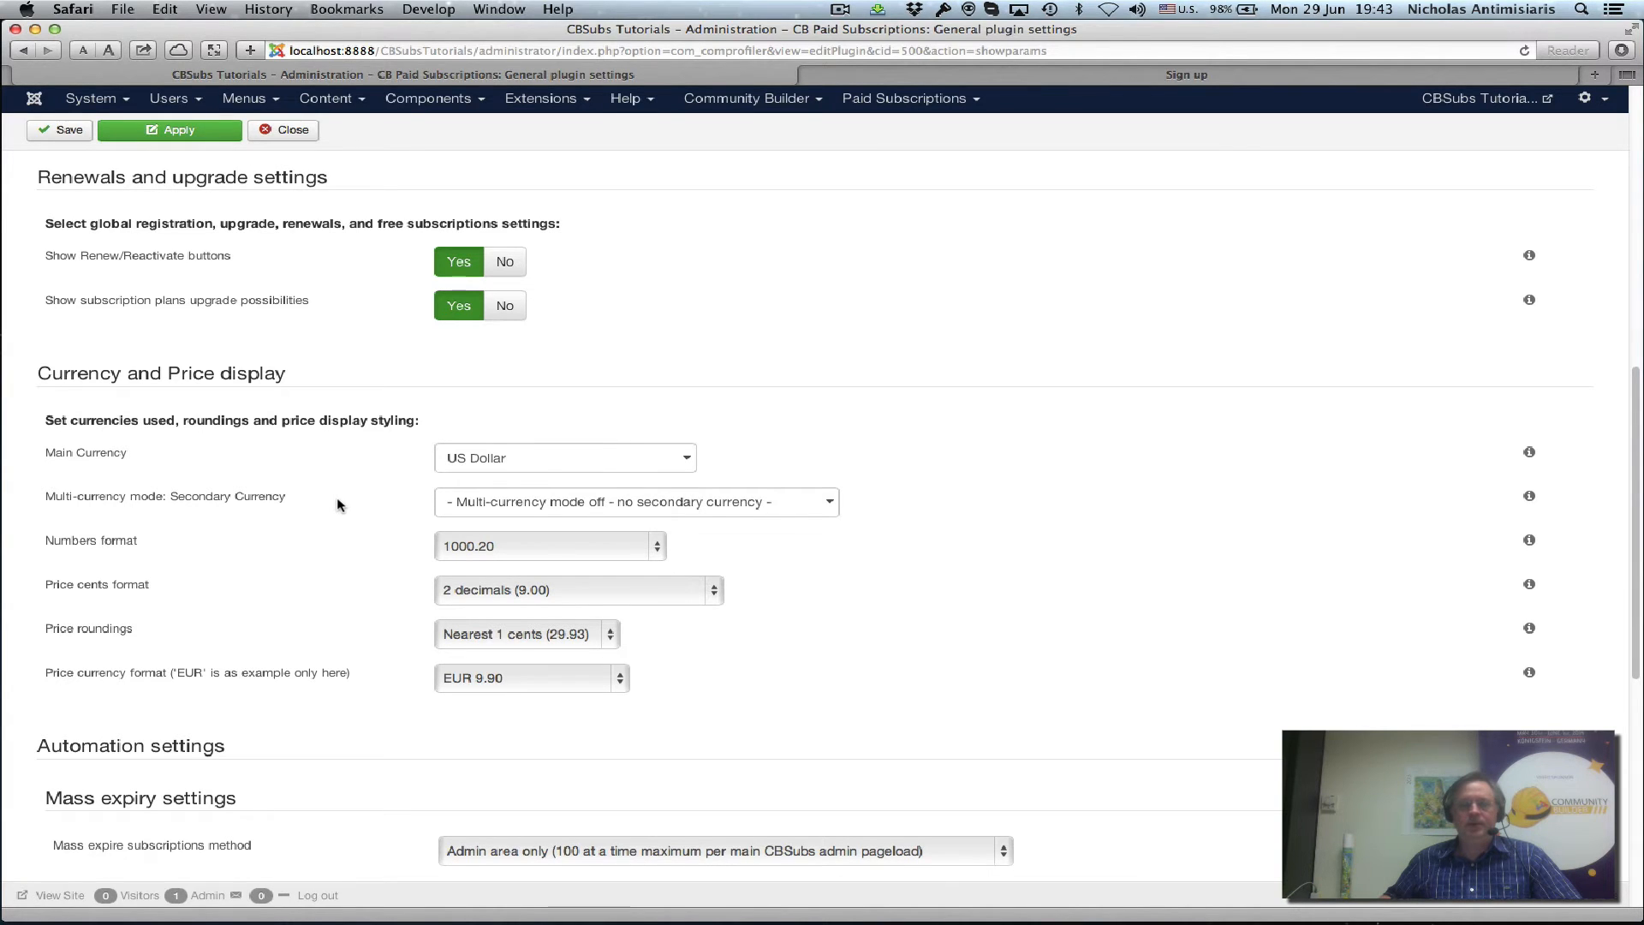
pyautogui.scroll(-1, 328, 569)
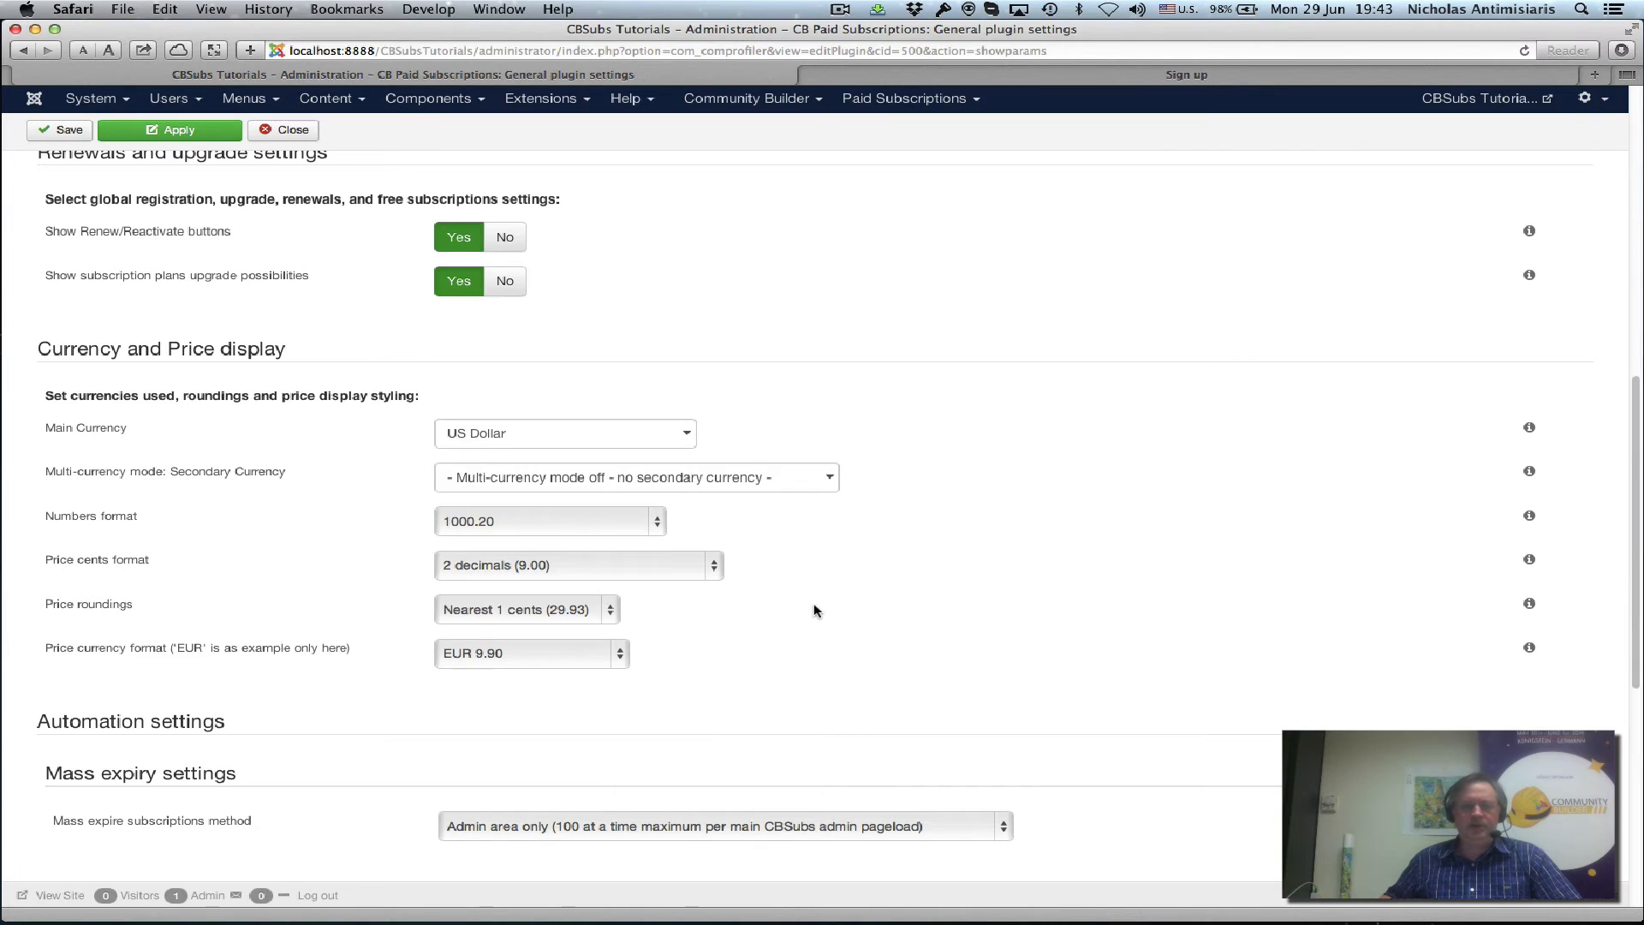
pyautogui.scroll(-3, 815, 610)
pyautogui.scroll(10, 815, 602)
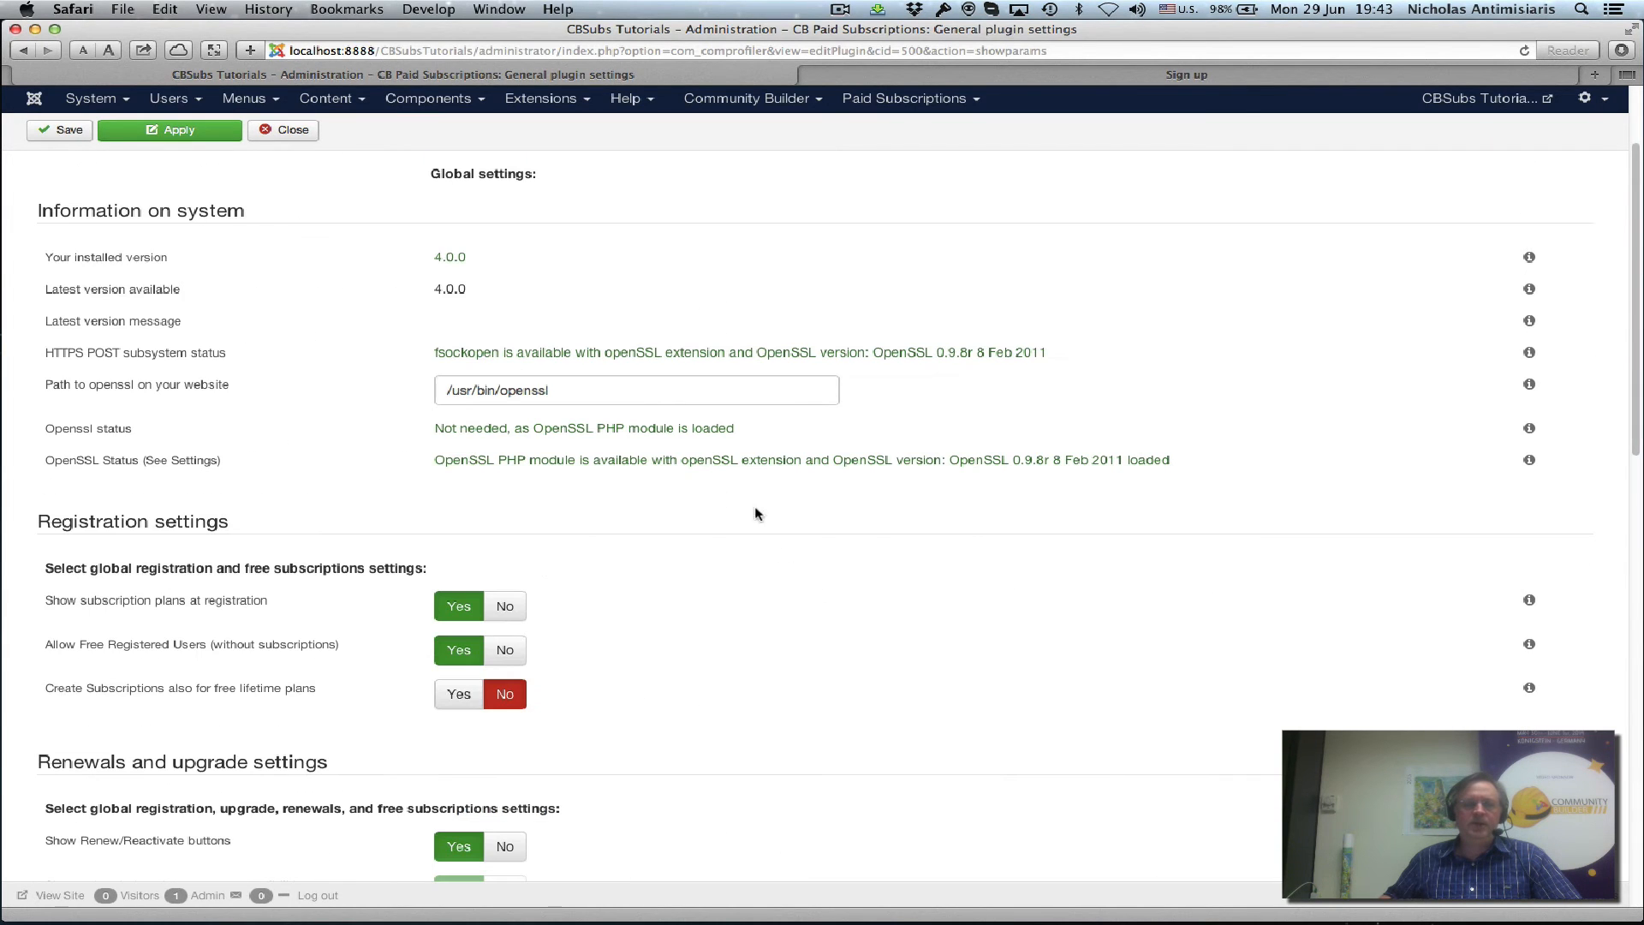
# Close the general settings and make Starter Plan the default plan in the plans list
pyautogui.click(291, 130)
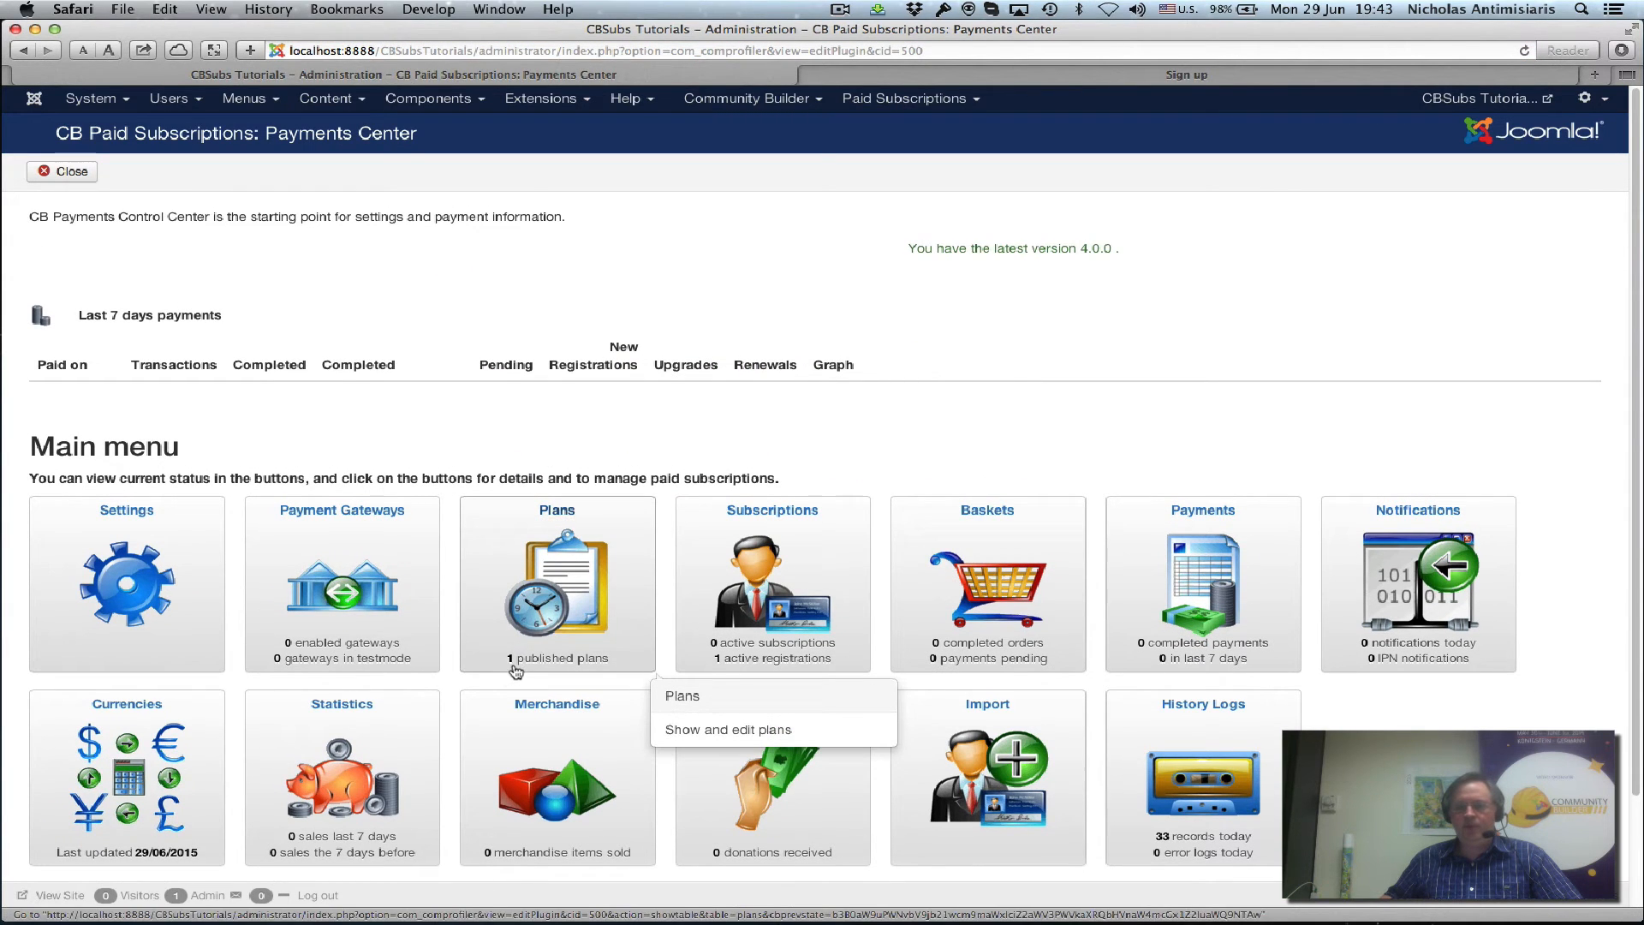
pyautogui.click(557, 613)
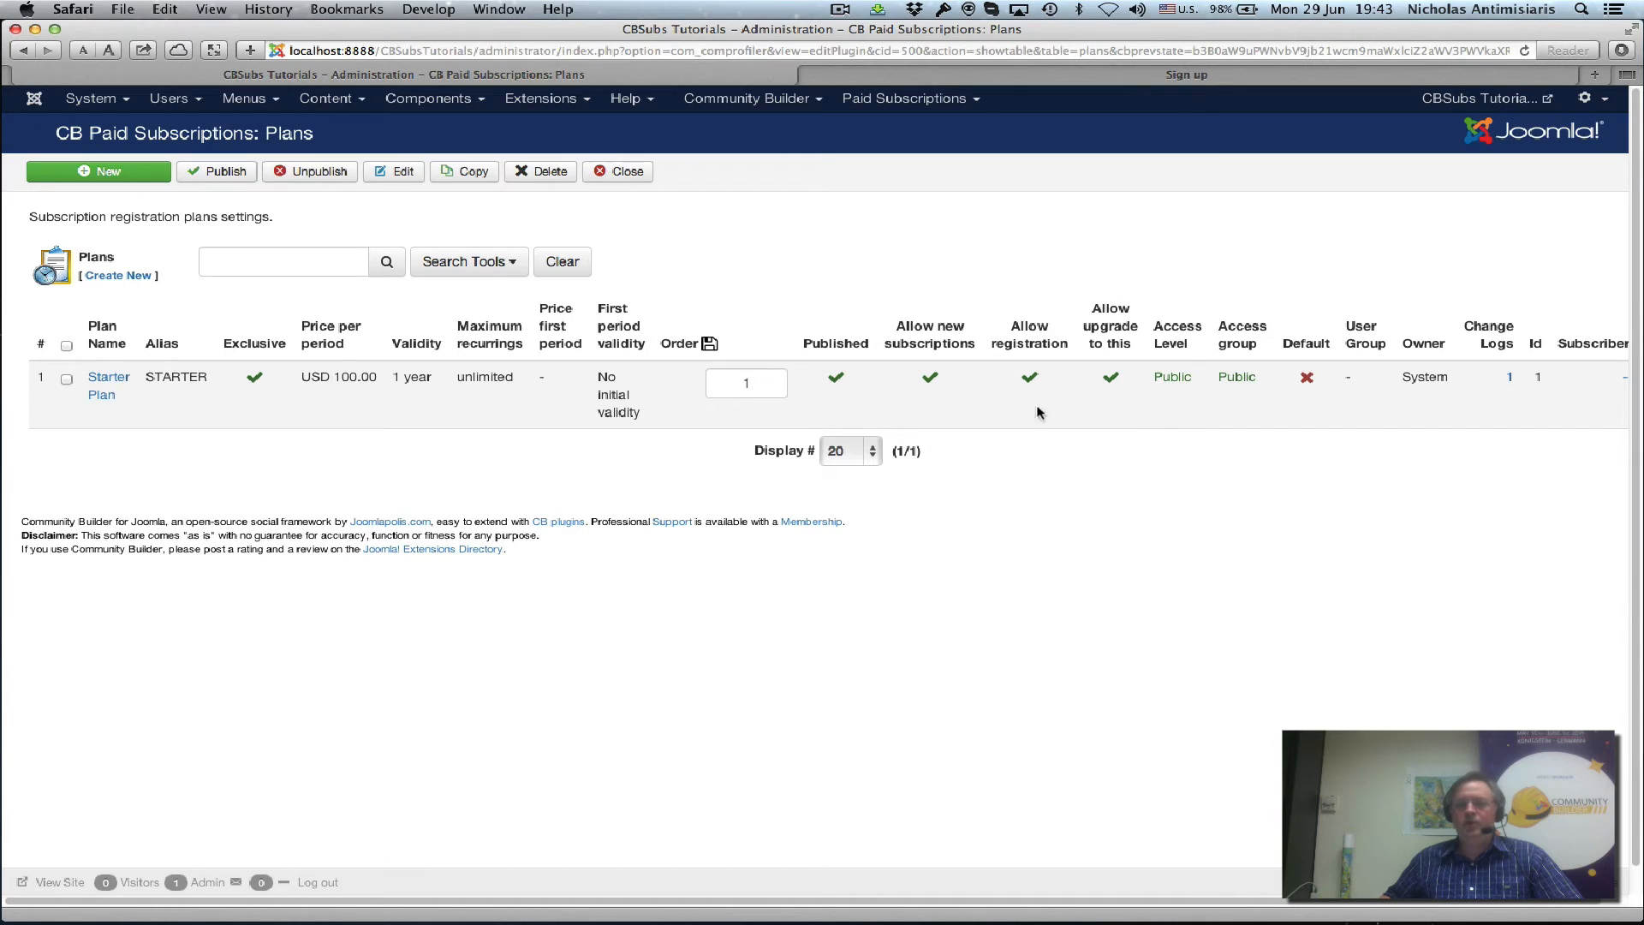
pyautogui.click(1302, 379)
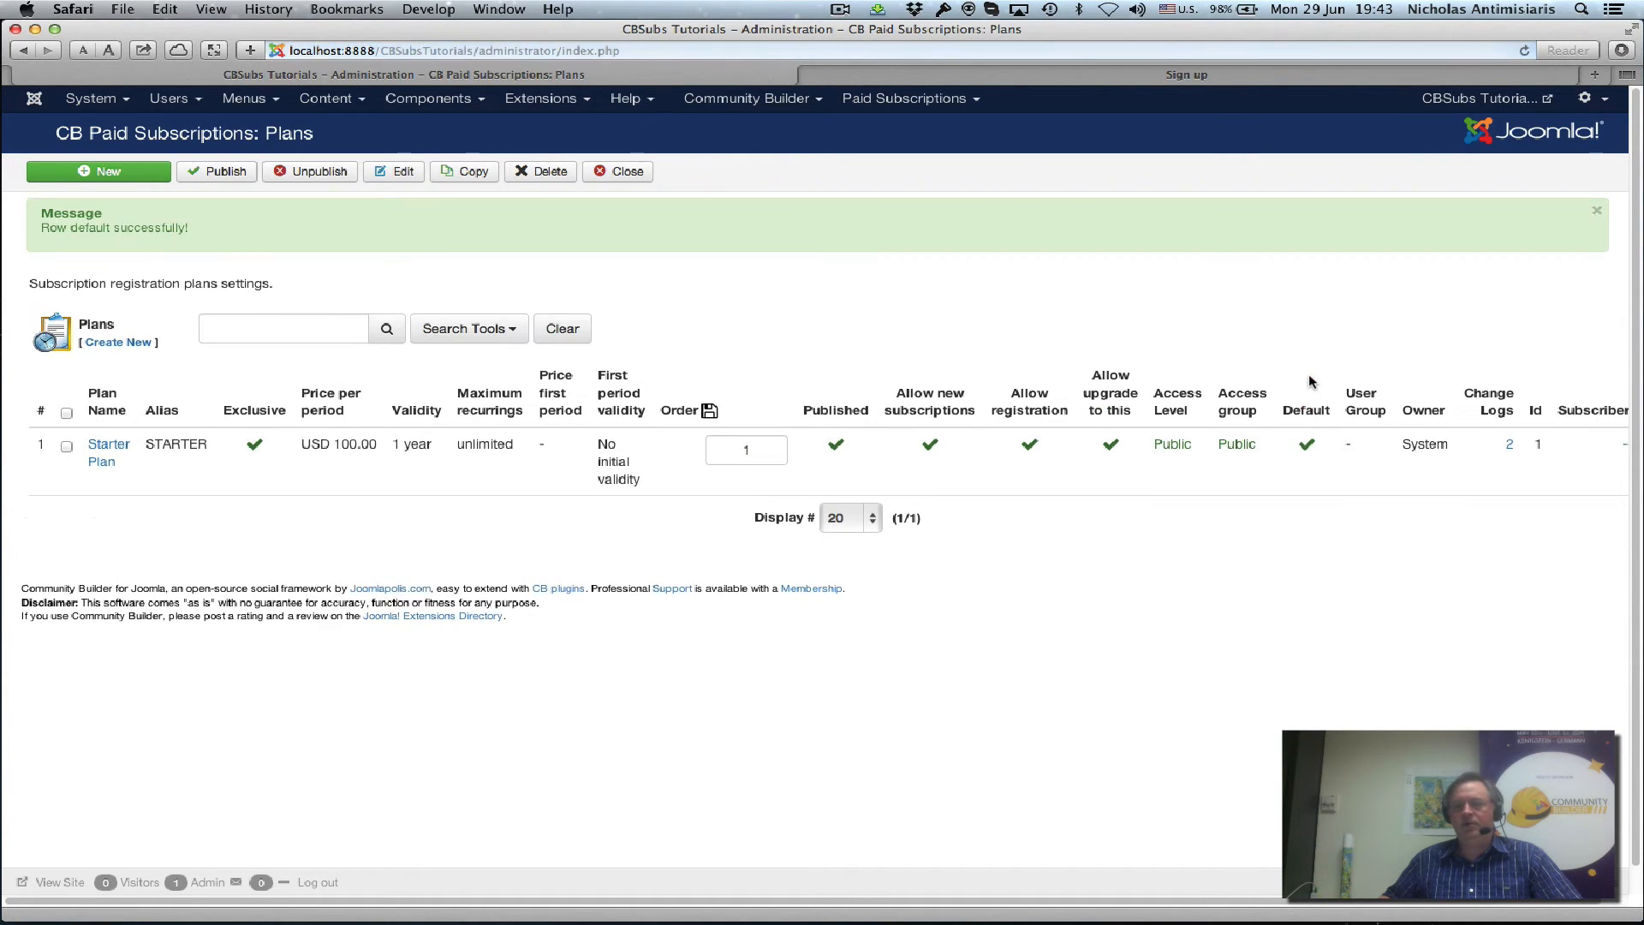
# Reopen Starter Plan and review its pricing, renewal, auto-recurring payment and invoice item text settings
pyautogui.click(116, 453)
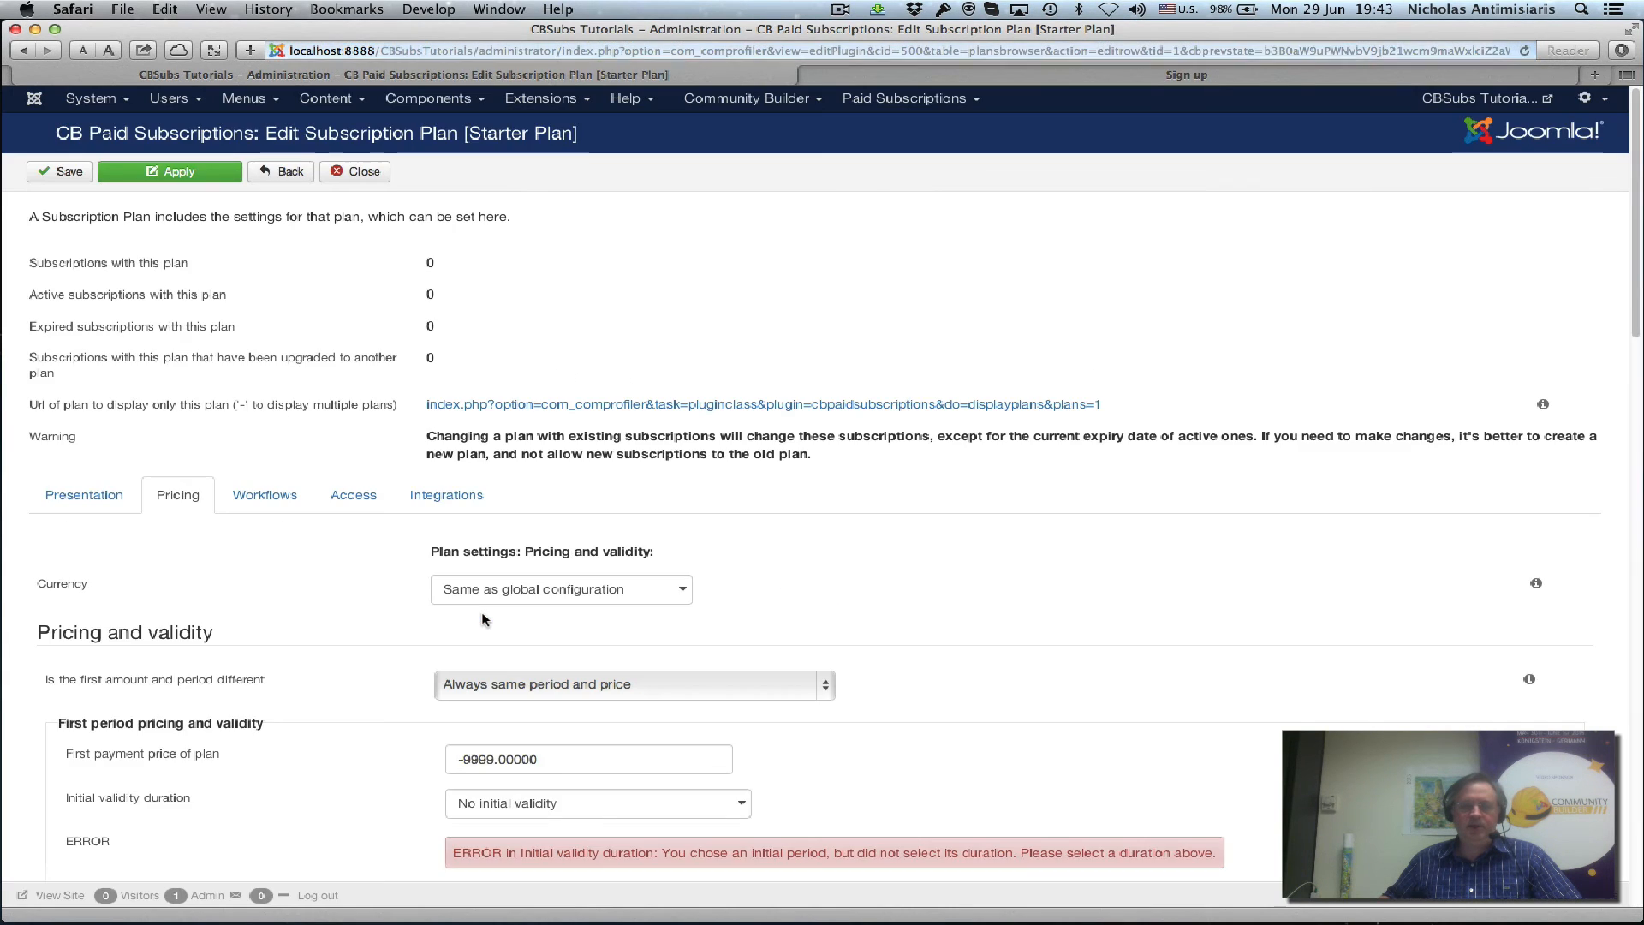
pyautogui.scroll(-2, 482, 620)
pyautogui.scroll(-8, 465, 620)
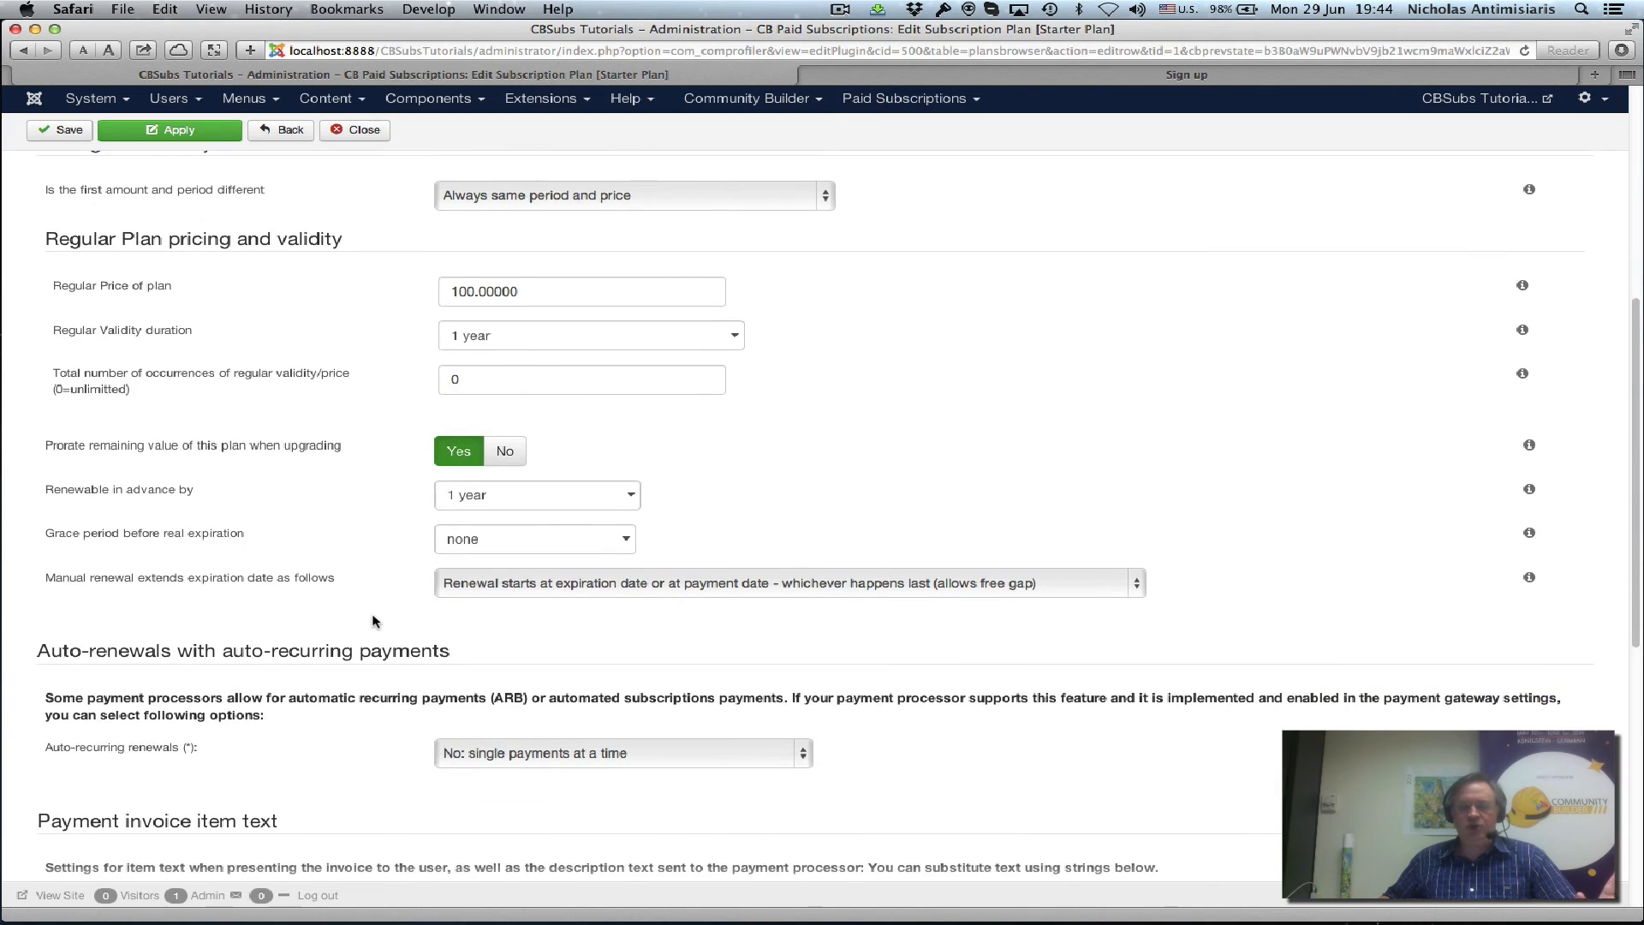
pyautogui.scroll(-7, 373, 625)
pyautogui.scroll(-6, 373, 621)
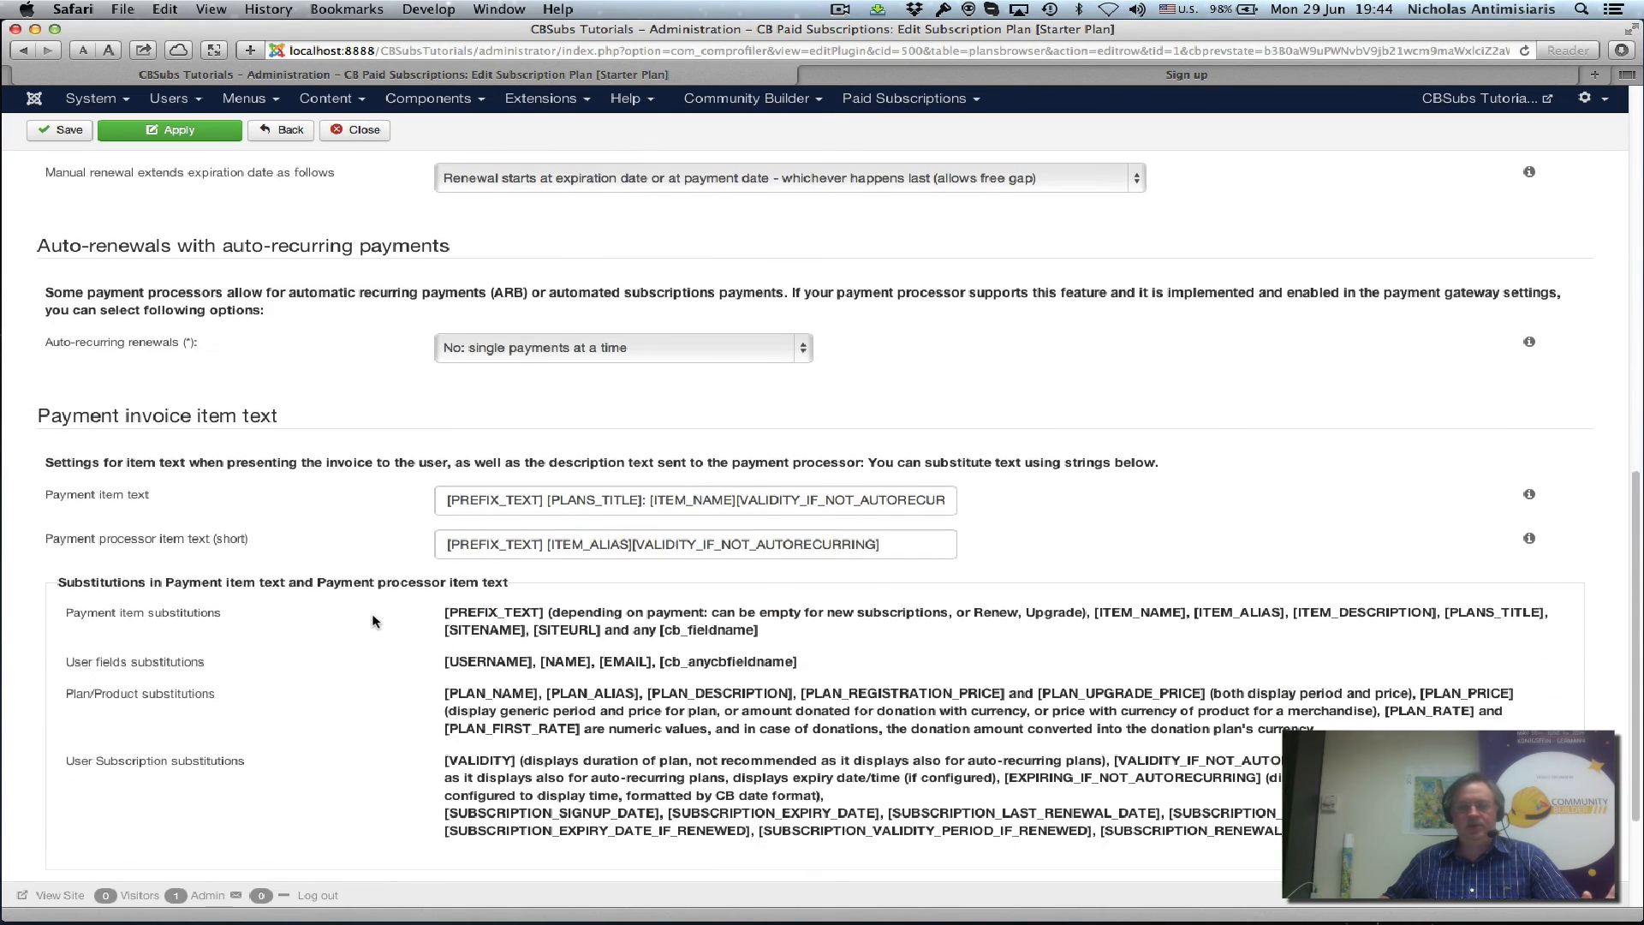
pyautogui.scroll(10, 374, 621)
pyautogui.scroll(13, 373, 621)
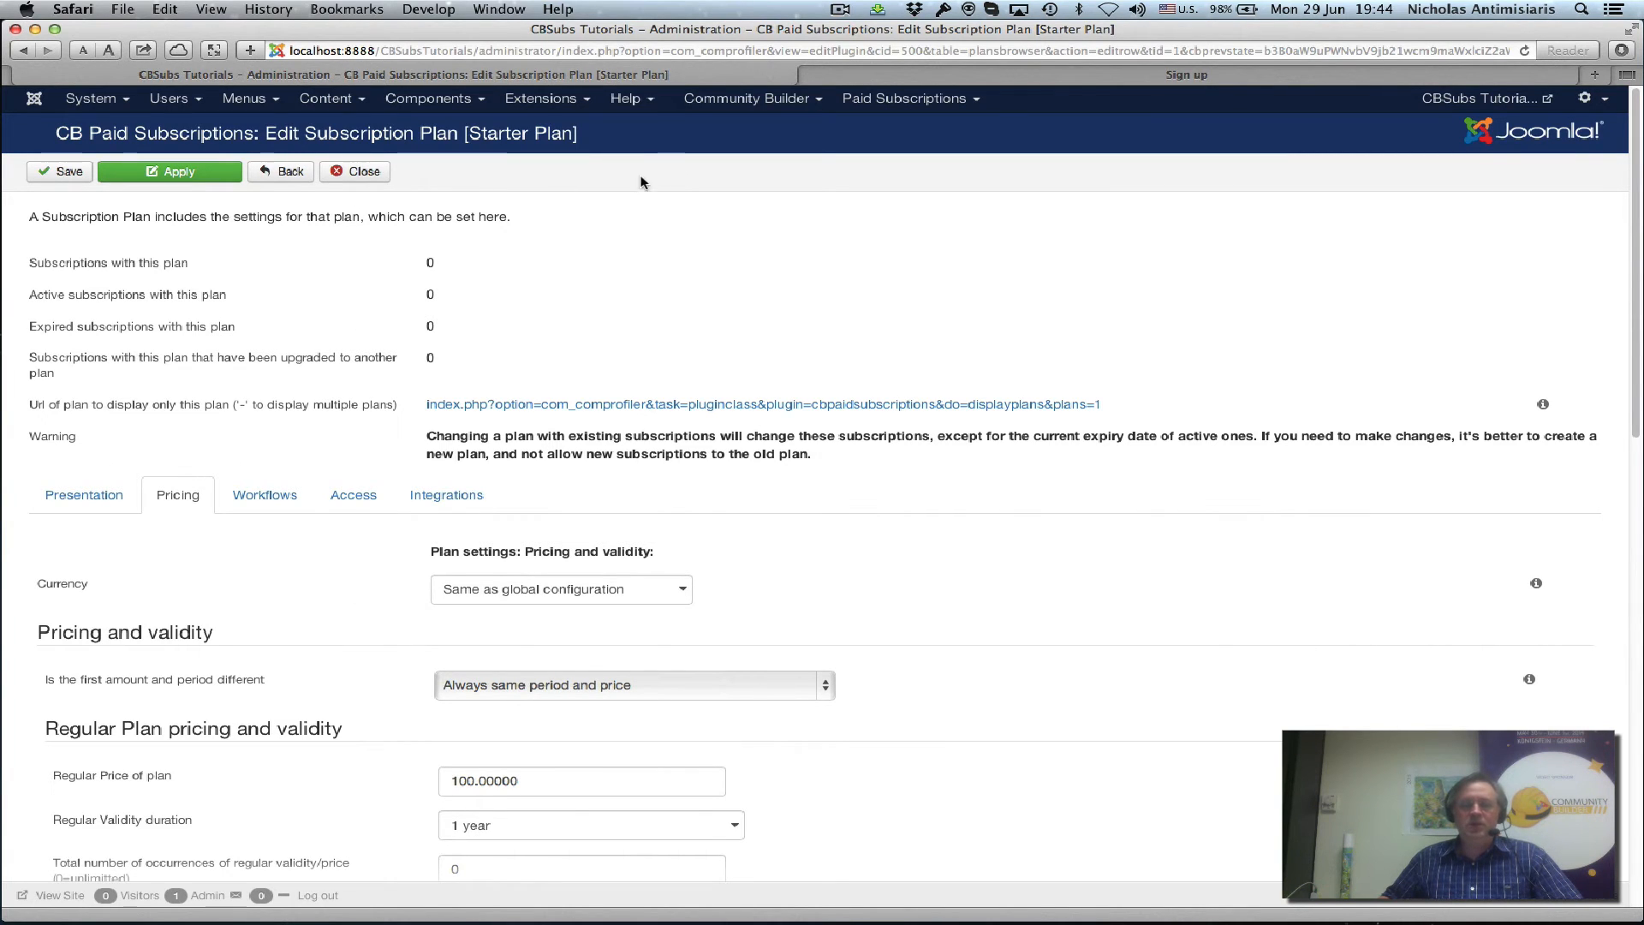
# Reload the website's sign-up page and check how the subscription plan is presented above the registration fields
pyautogui.click(956, 77)
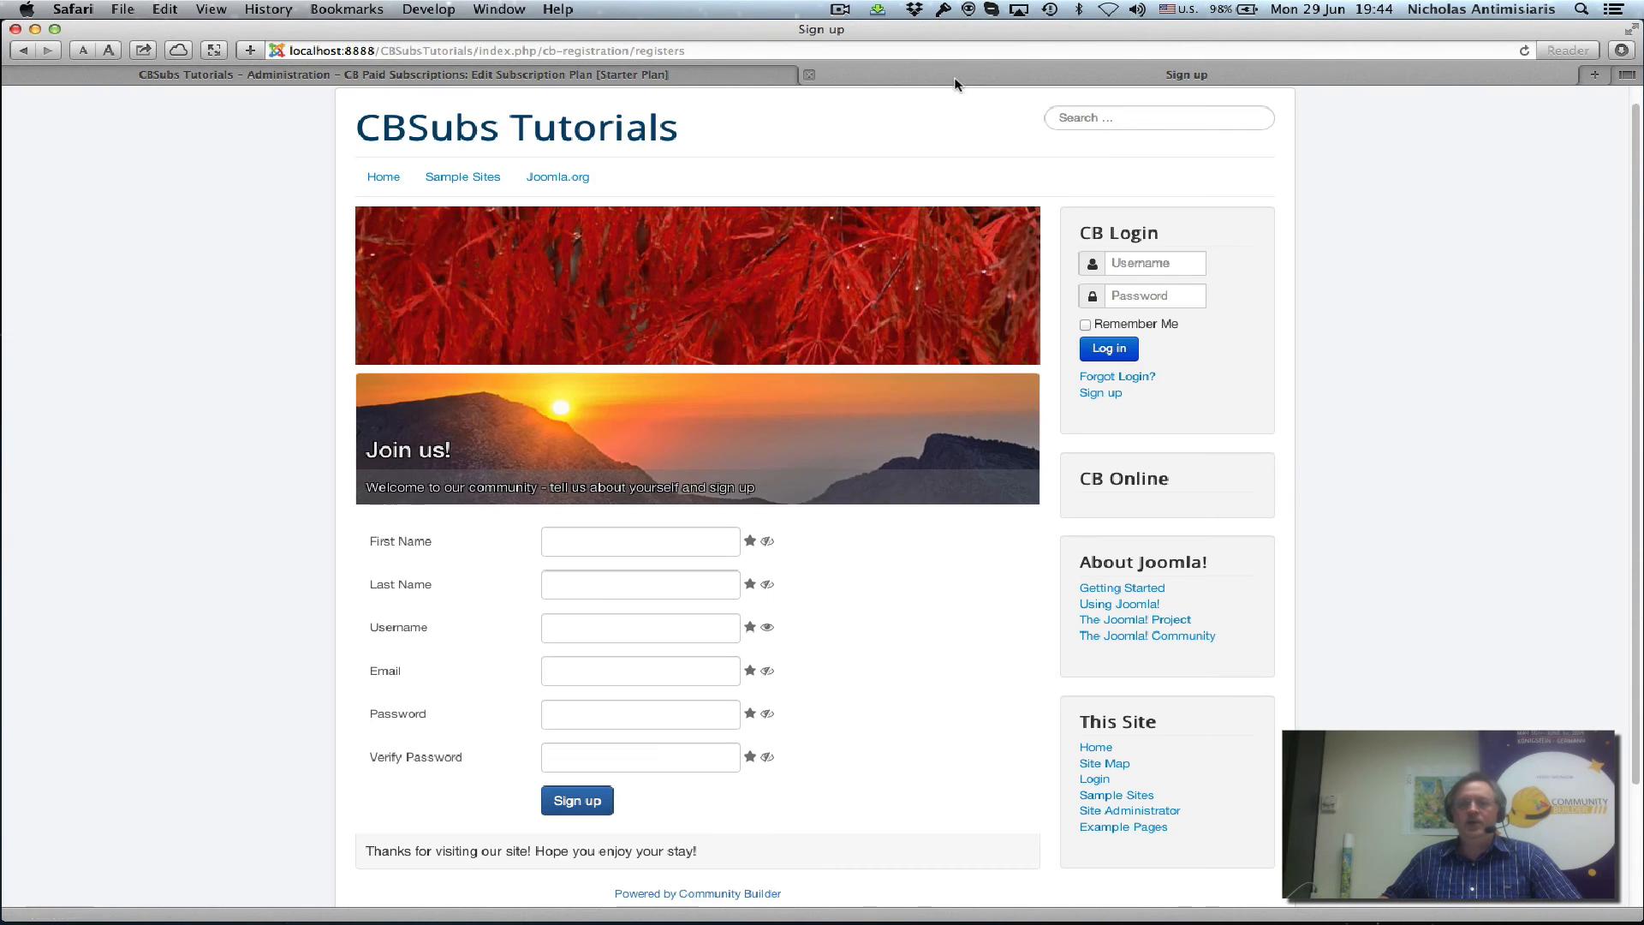
pyautogui.click(1111, 395)
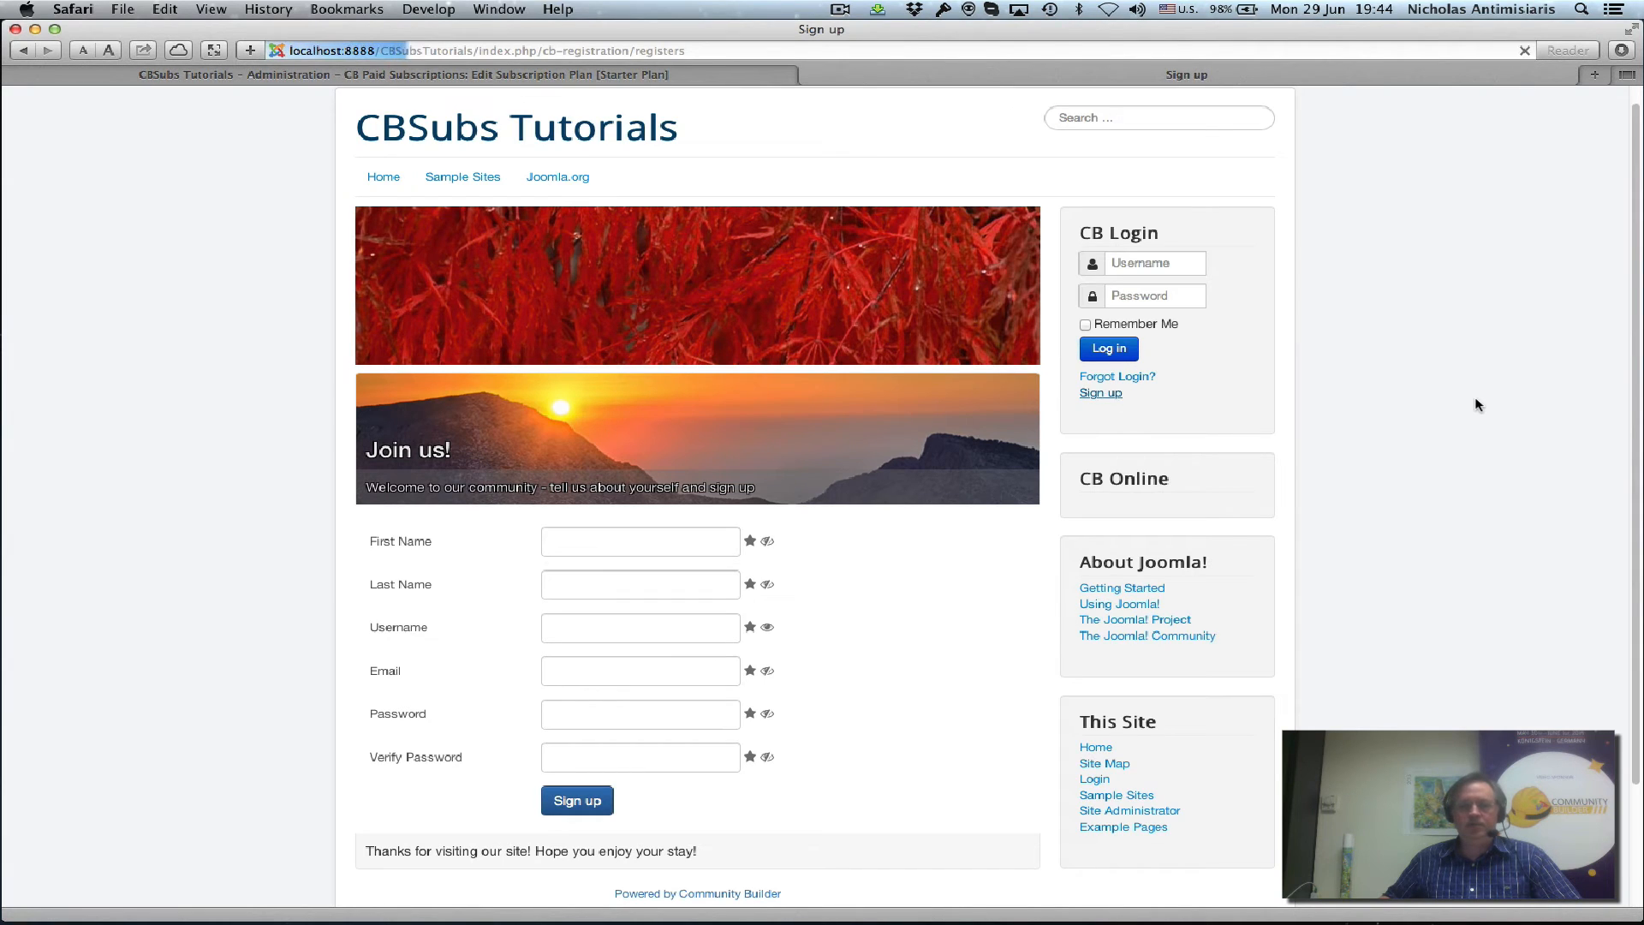
pyautogui.scroll(-5, 1475, 398)
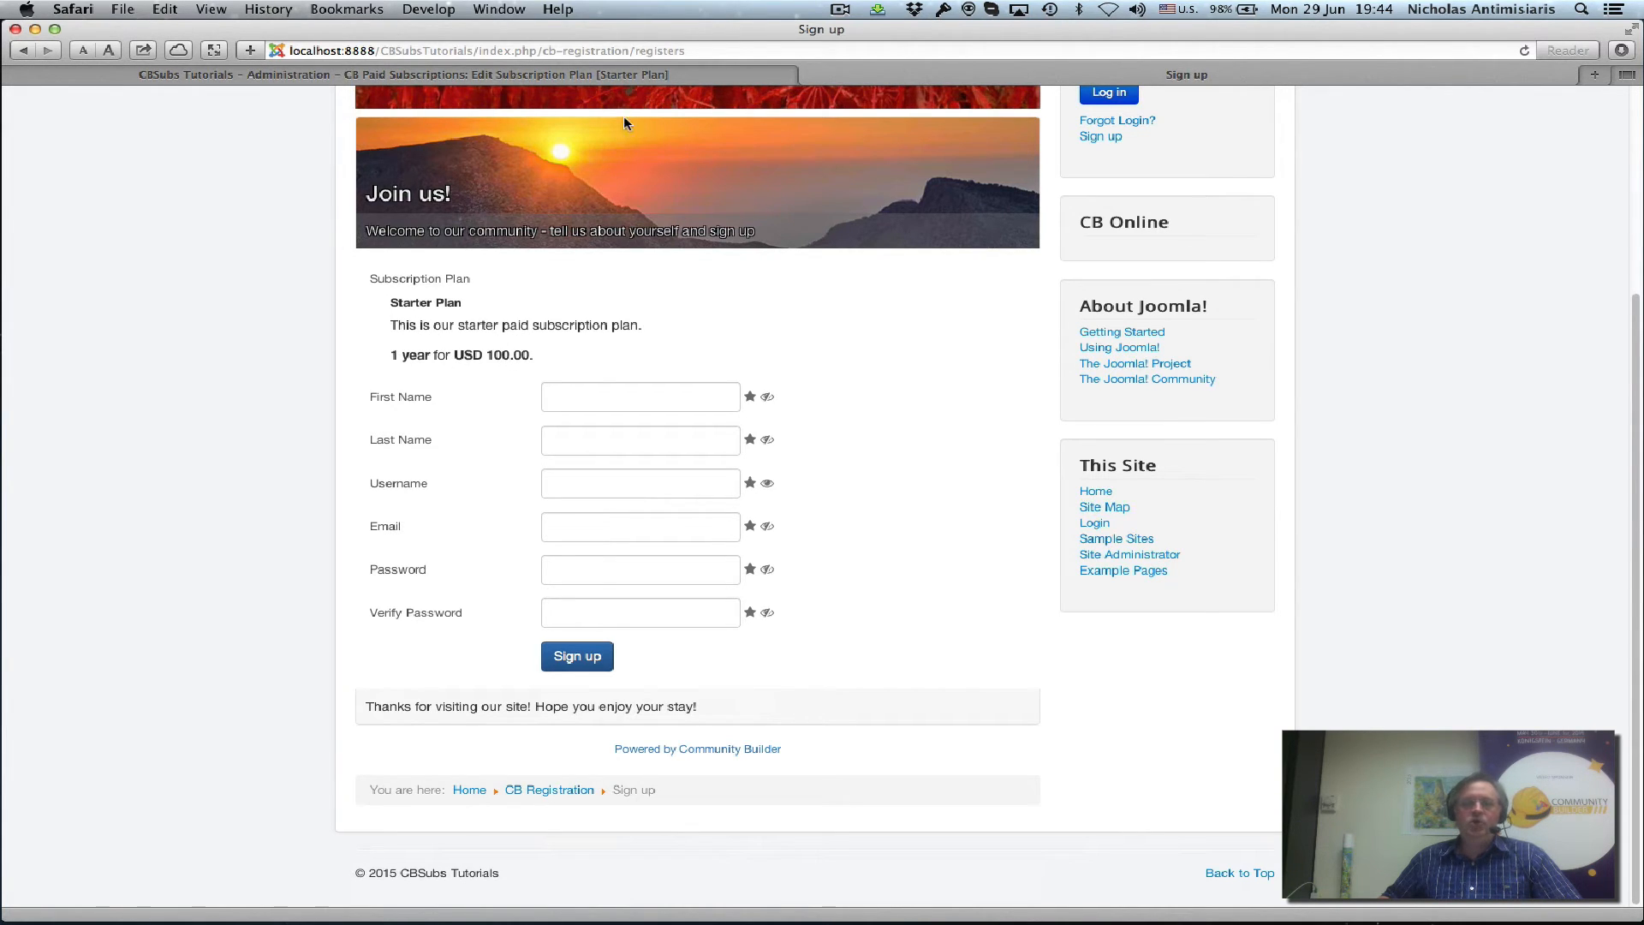
# Return to the administration site, close Starter Plan and start a new plan of the user subscription type
pyautogui.click(559, 75)
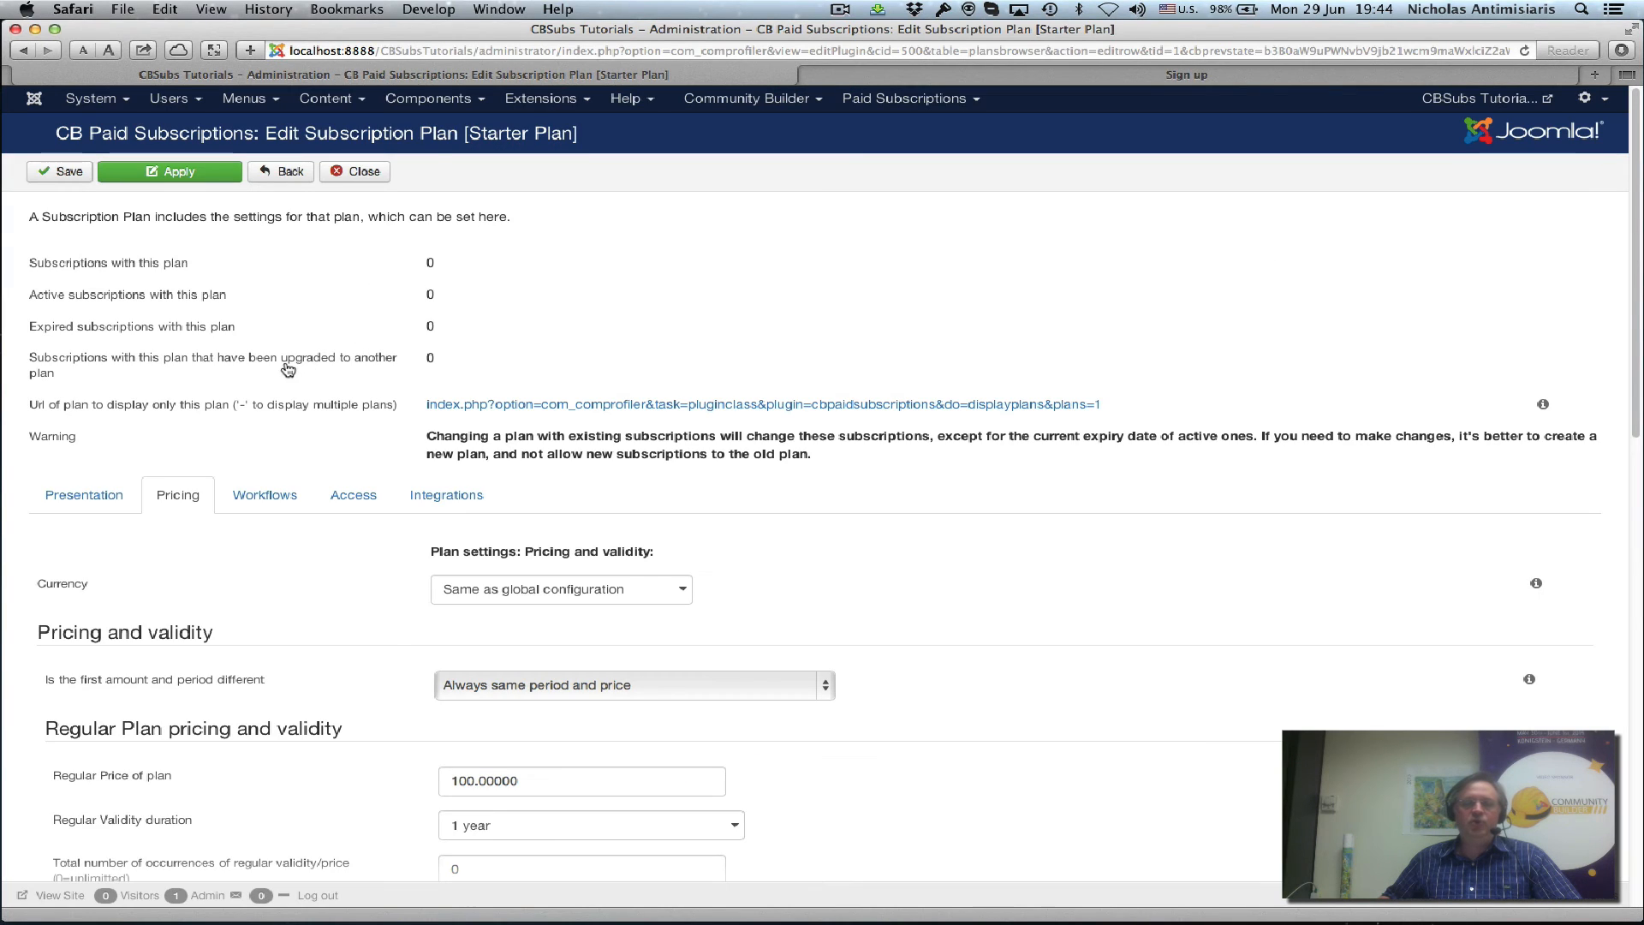
pyautogui.click(364, 172)
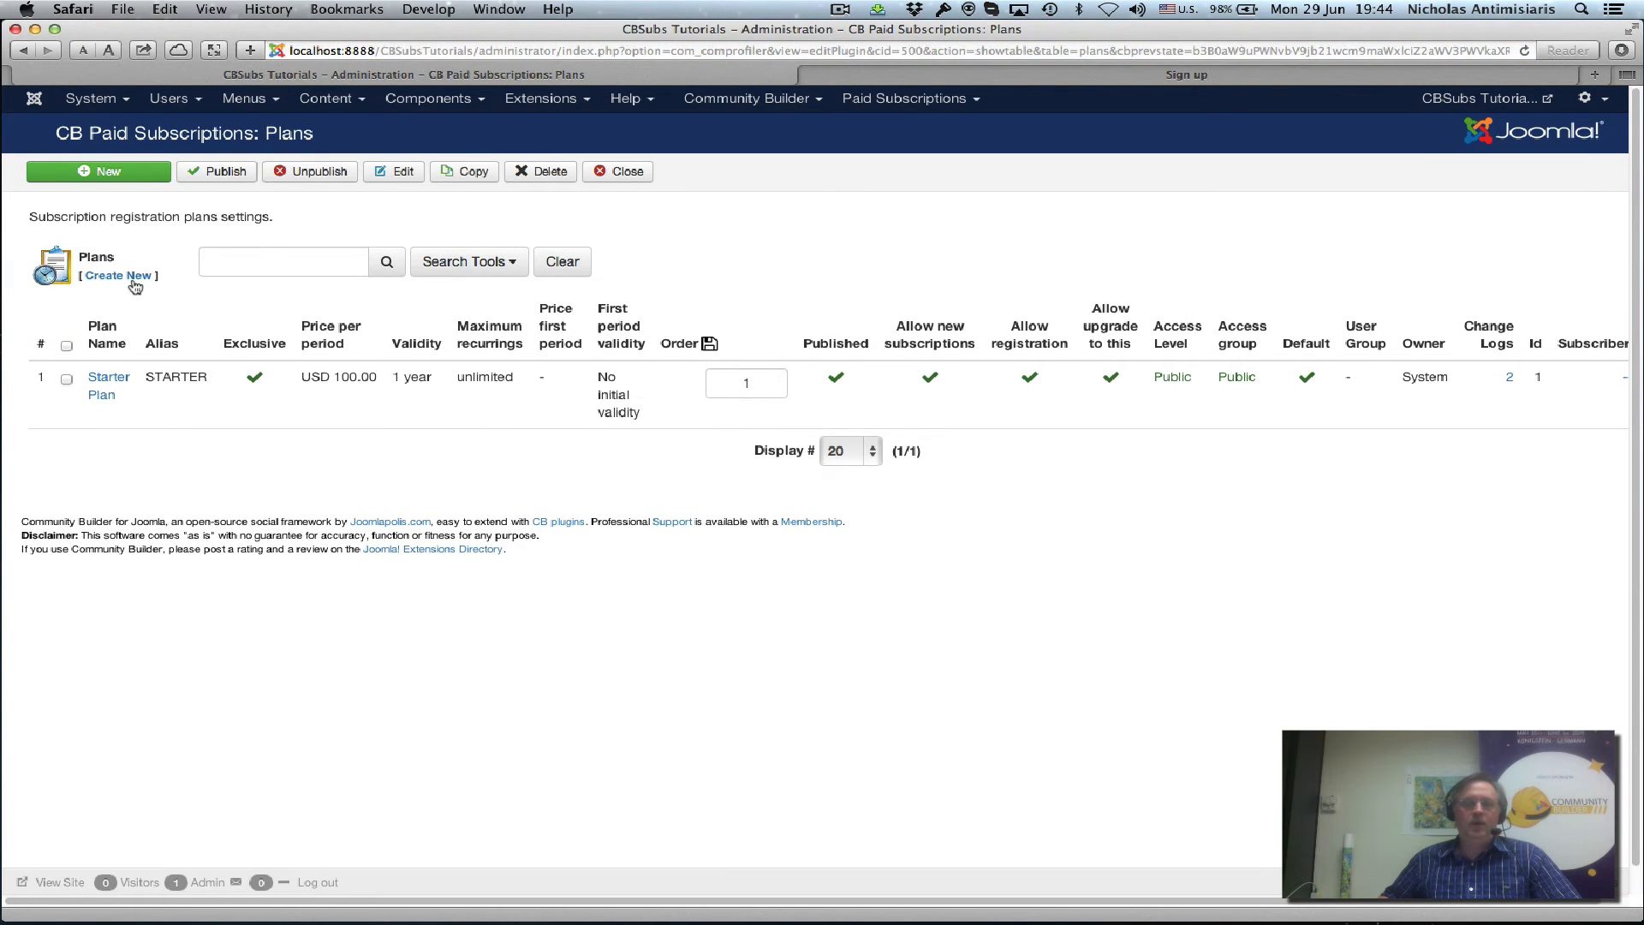
pyautogui.click(133, 279)
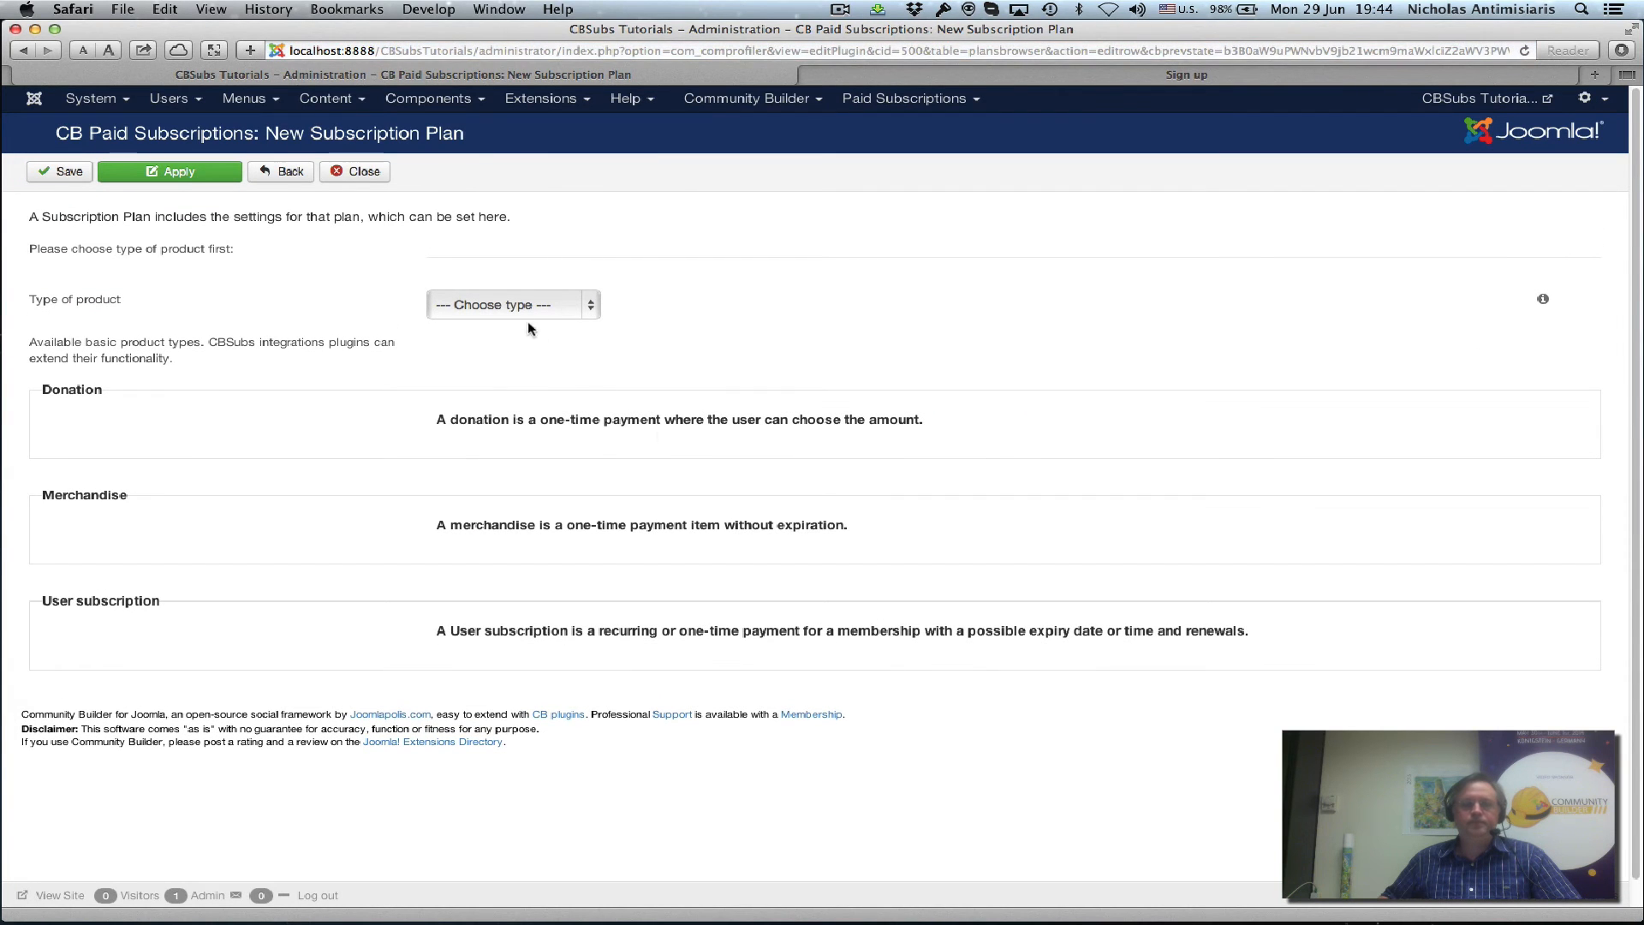
pyautogui.click(526, 310)
pyautogui.click(516, 362)
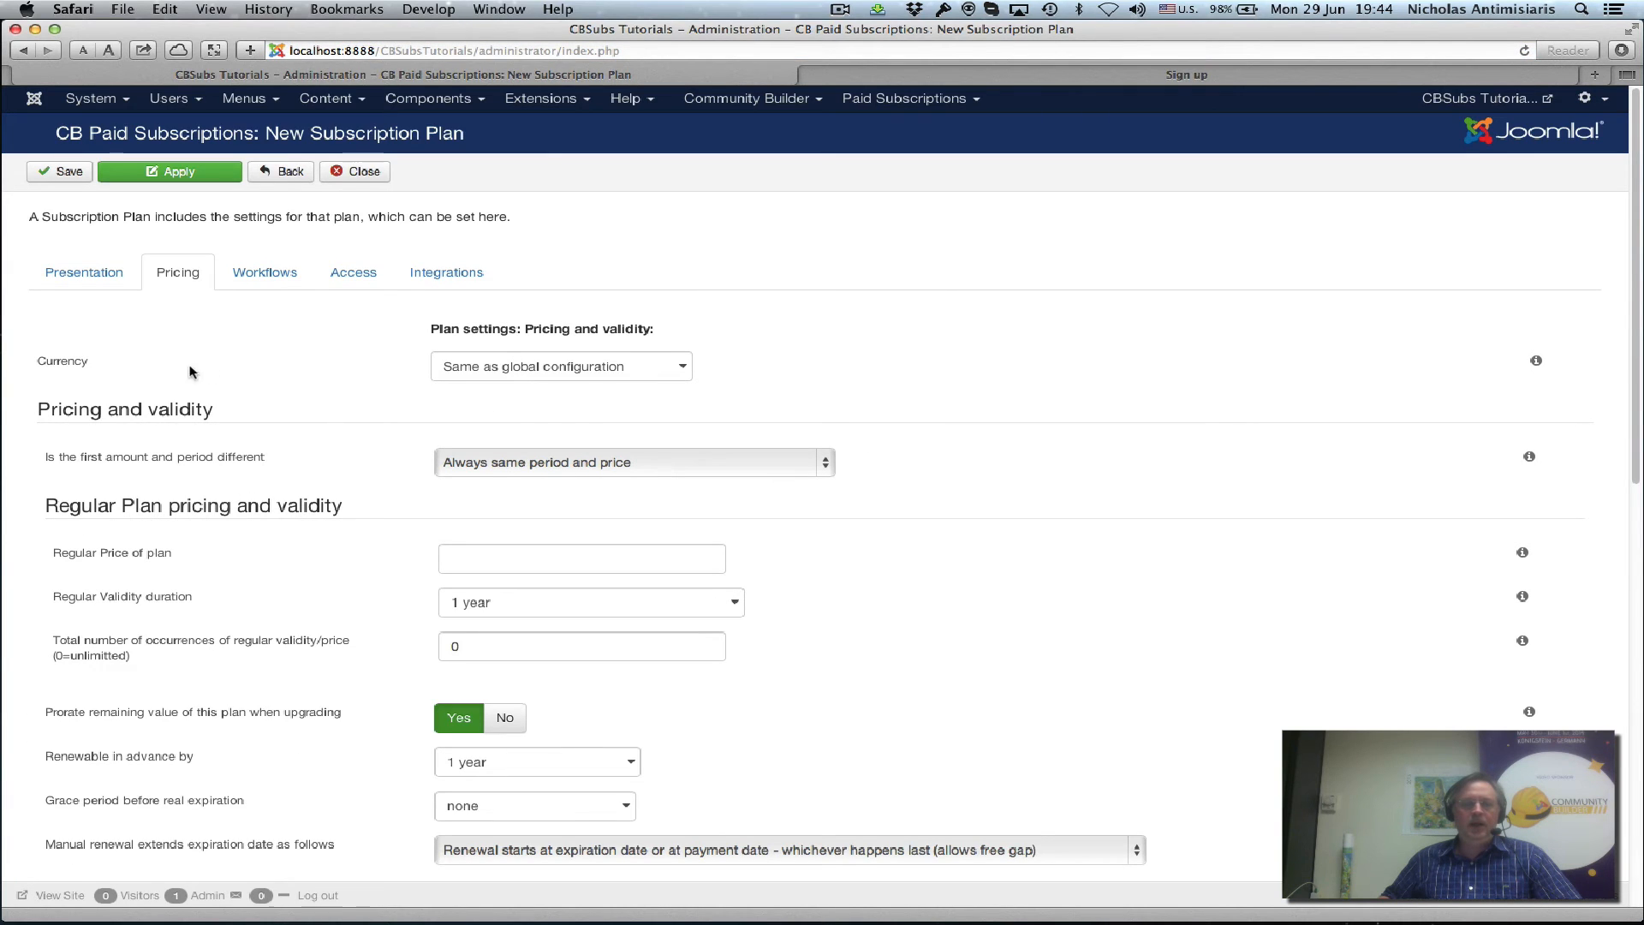
# Name the new plan Free Plan in its presentation settings
pyautogui.click(69, 279)
pyautogui.click(522, 392)
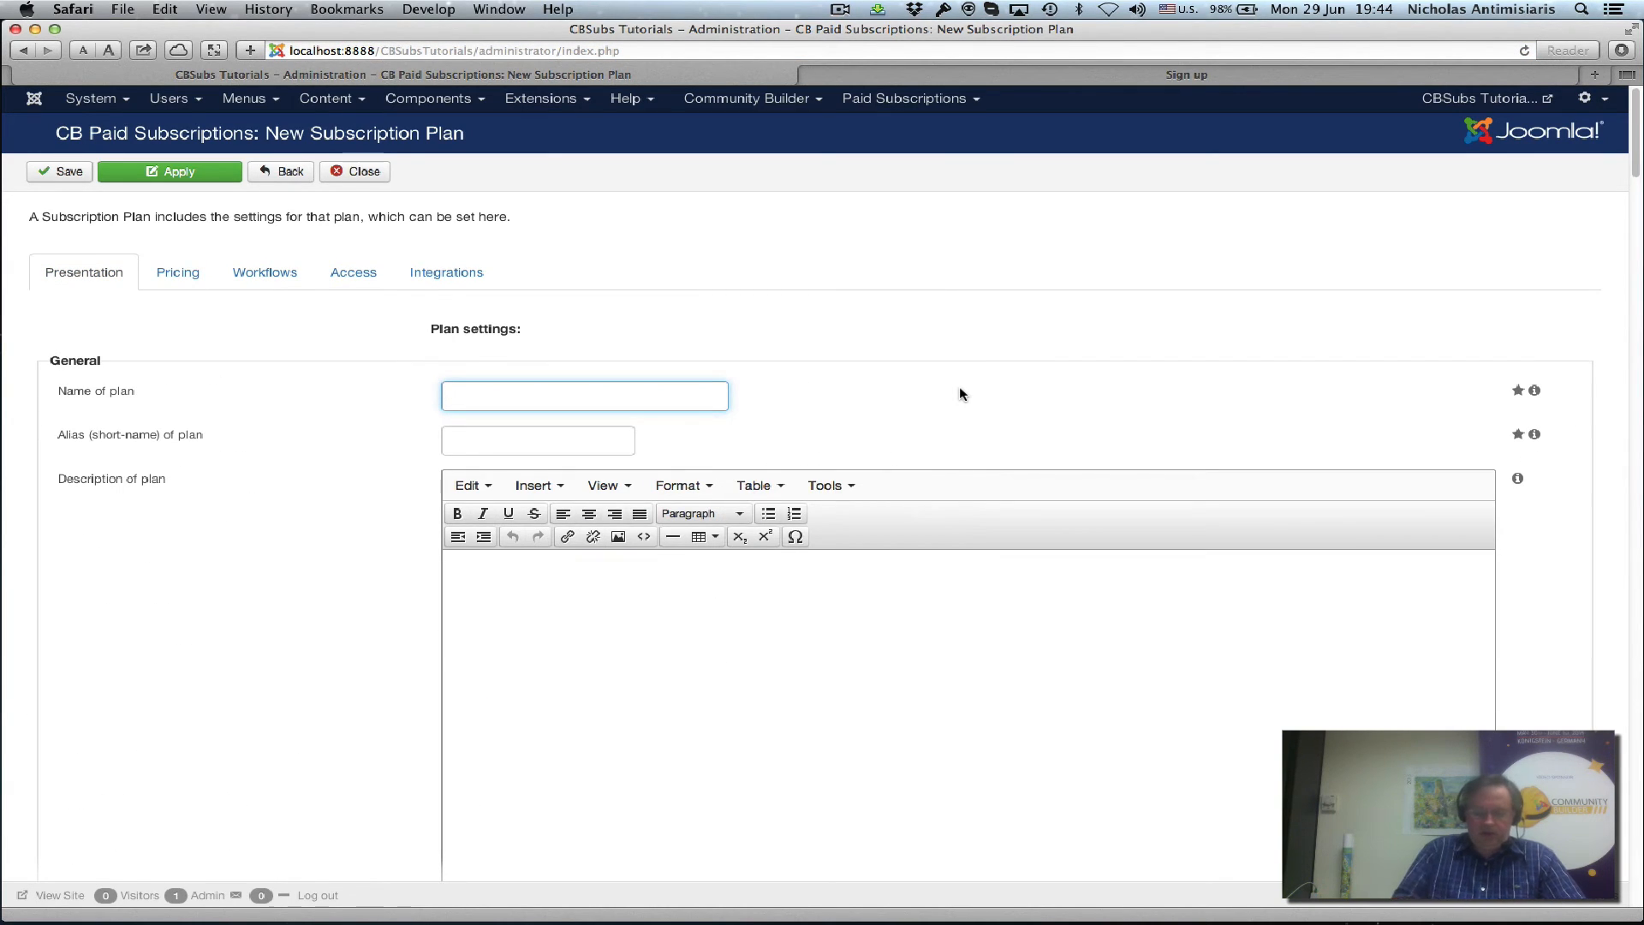
pyautogui.write('Free Plan')
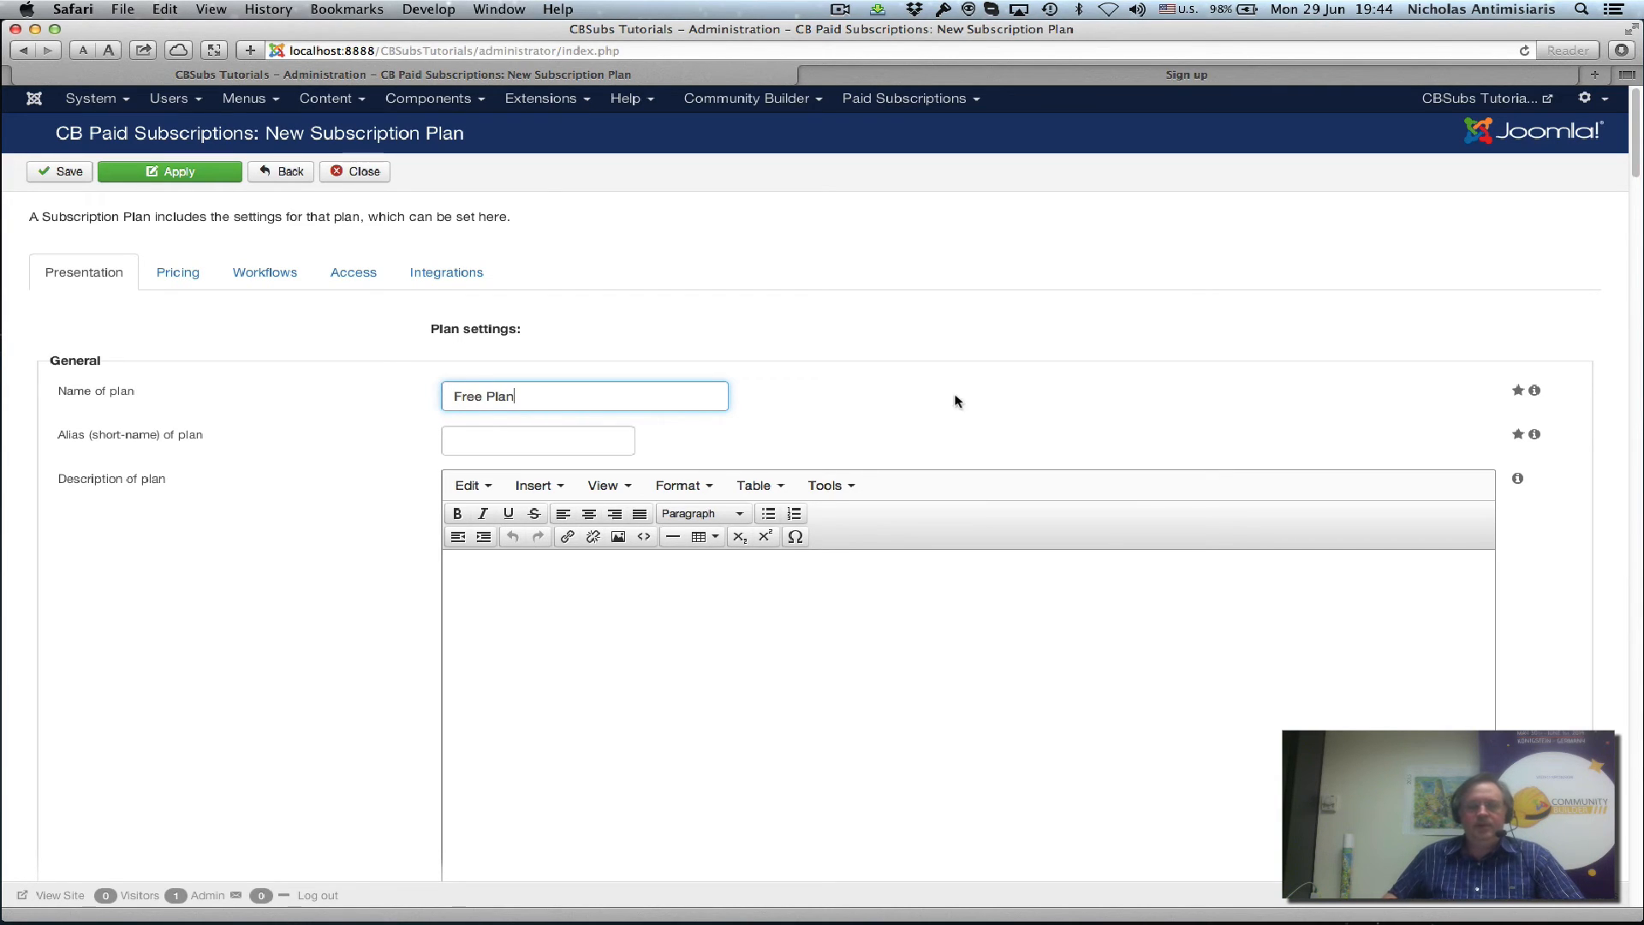
# Give the new plan the alias FREE and the description "This is a Free lifetime plan."
pyautogui.click(613, 452)
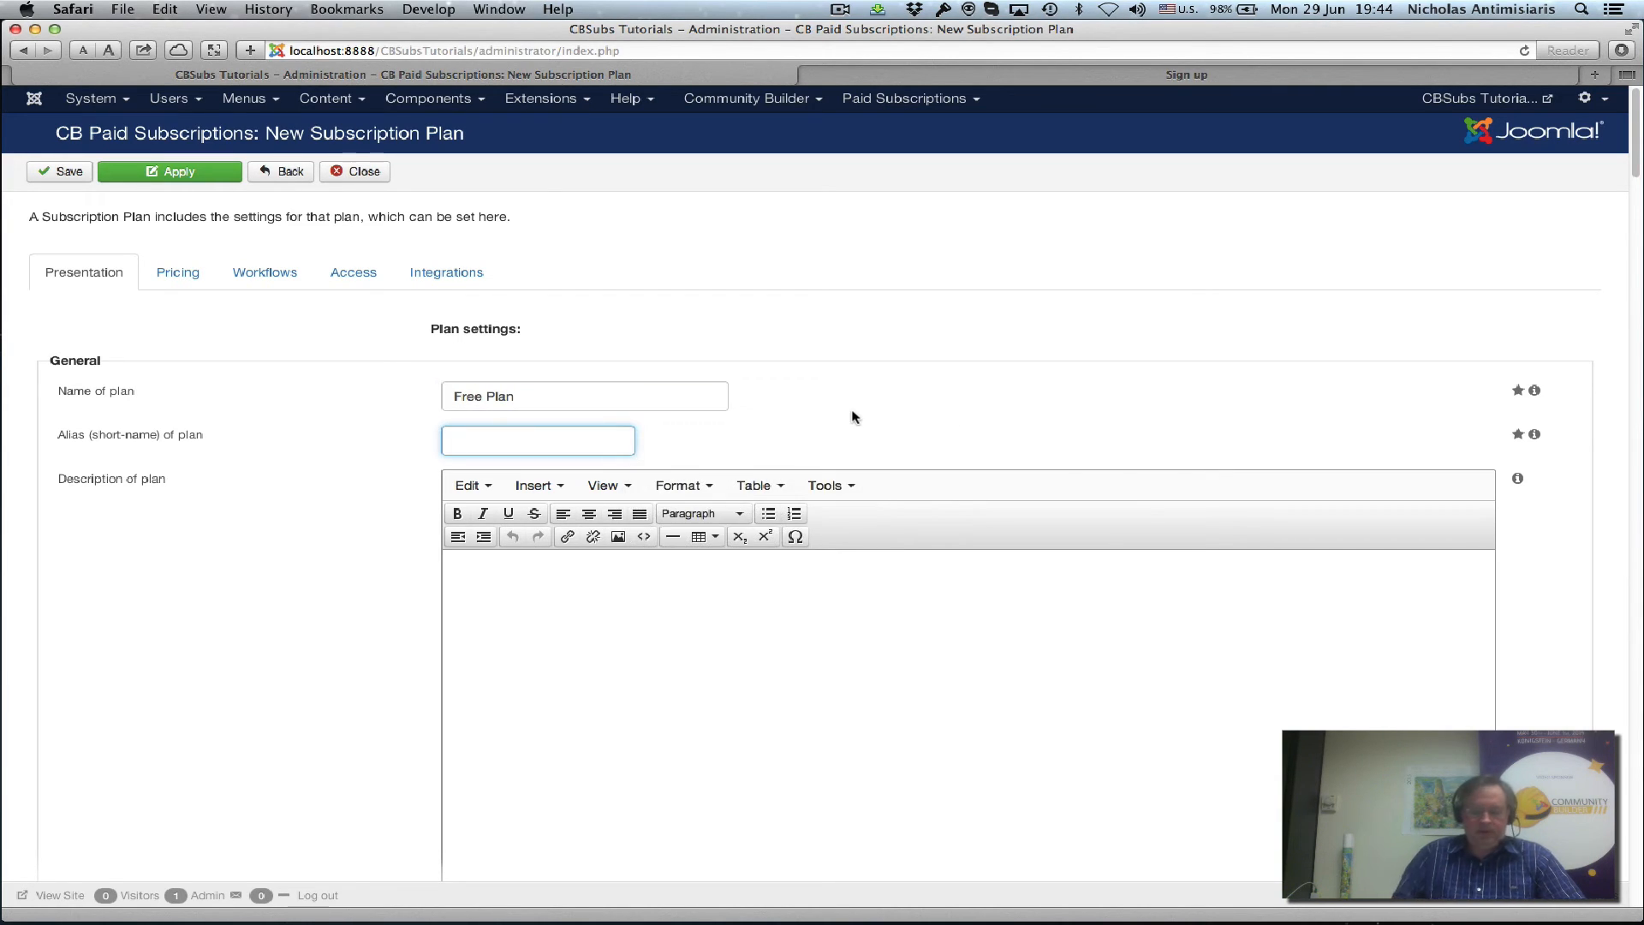
pyautogui.write('FREE')
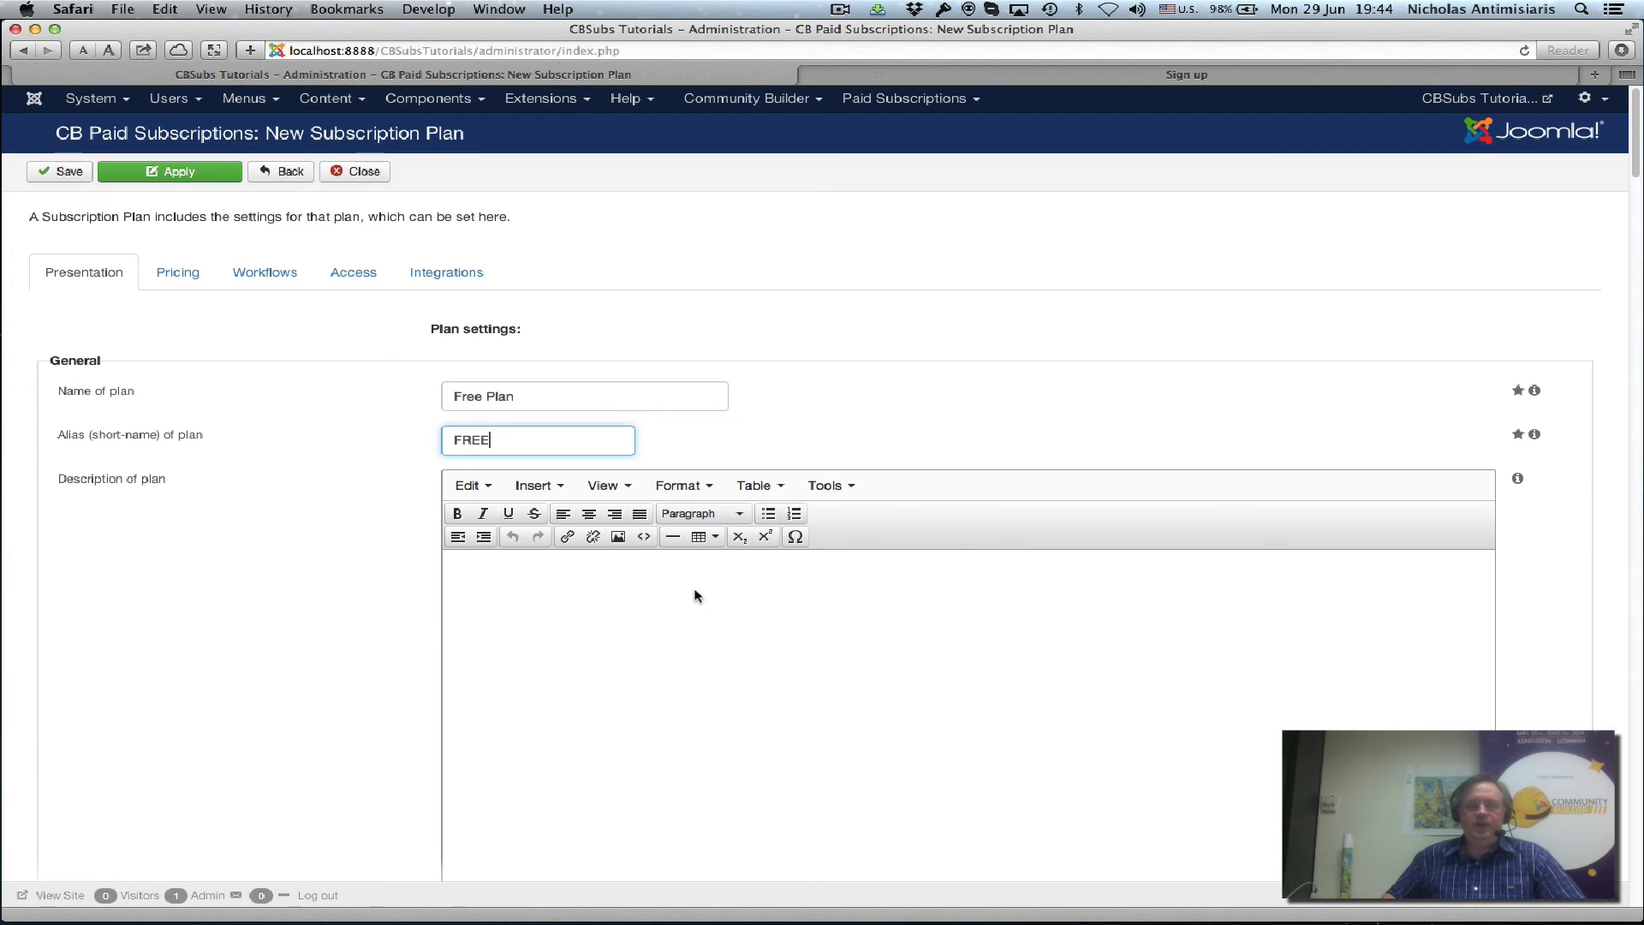
pyautogui.click(644, 624)
pyautogui.write('Thi')
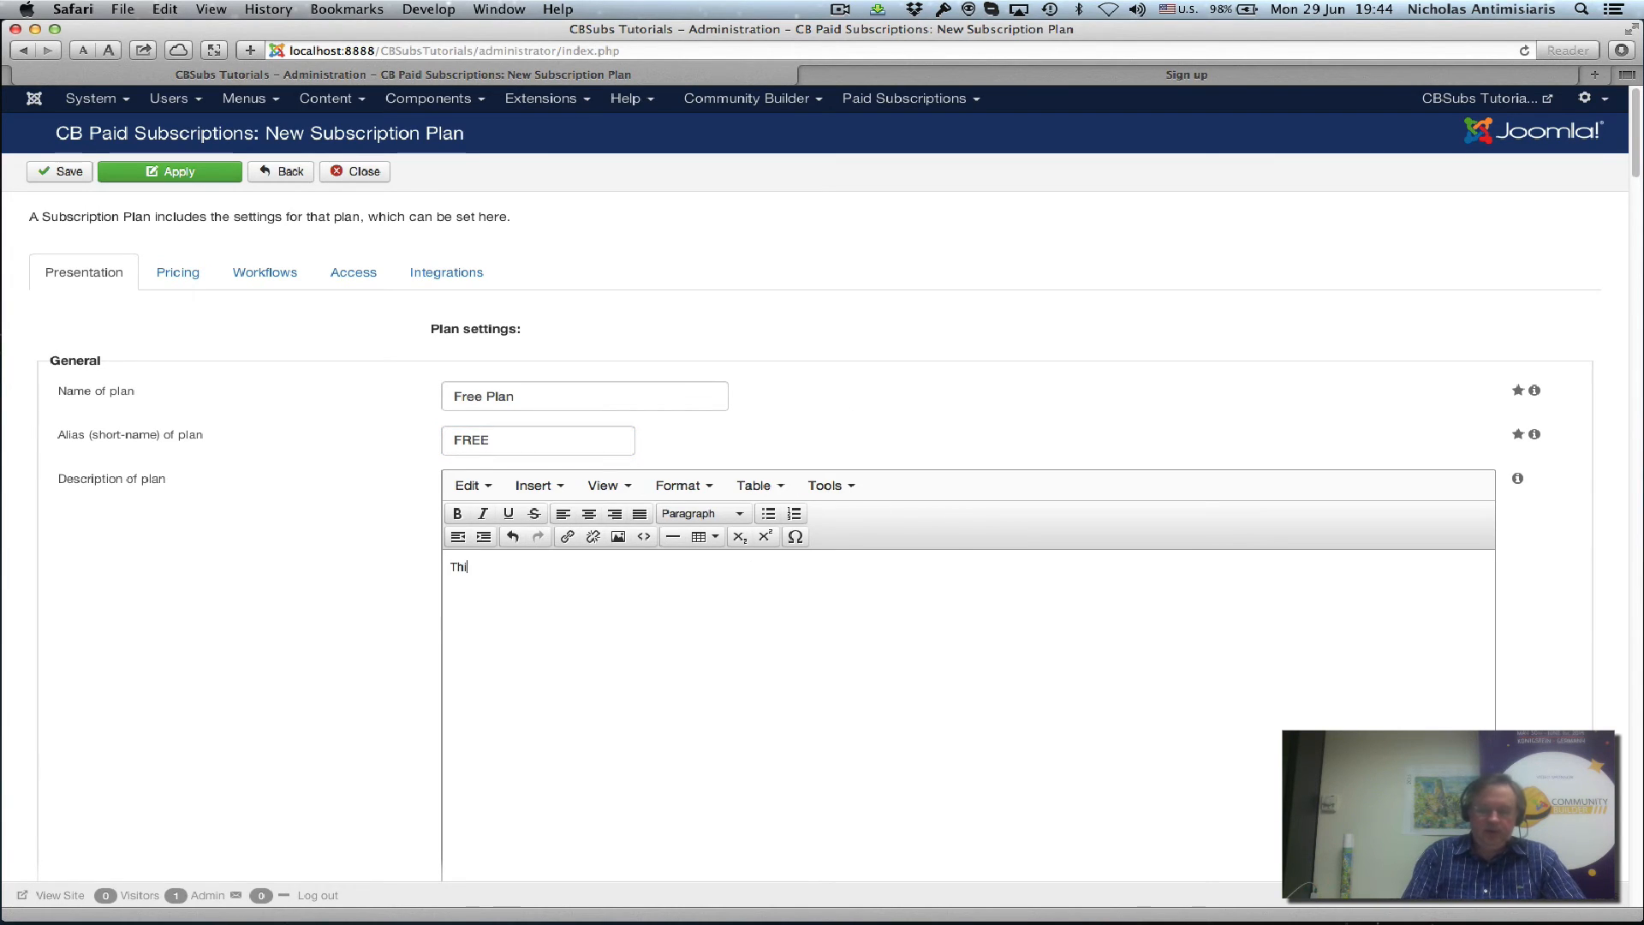
pyautogui.write('s is a FRee ')
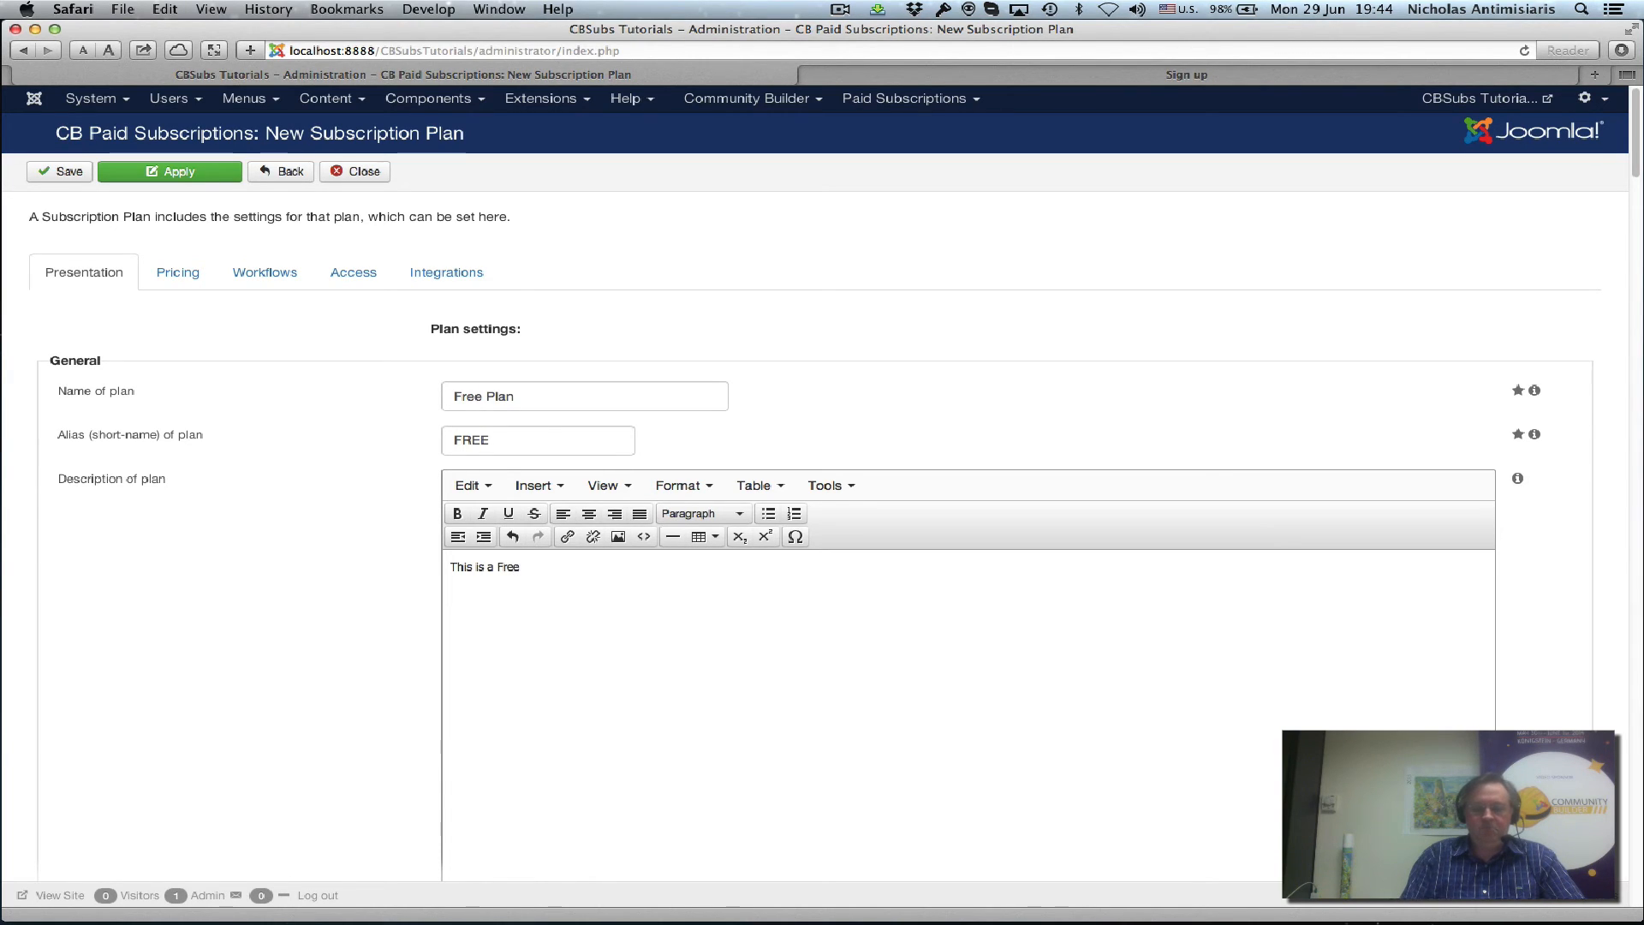
pyautogui.write('lifetime plan.')
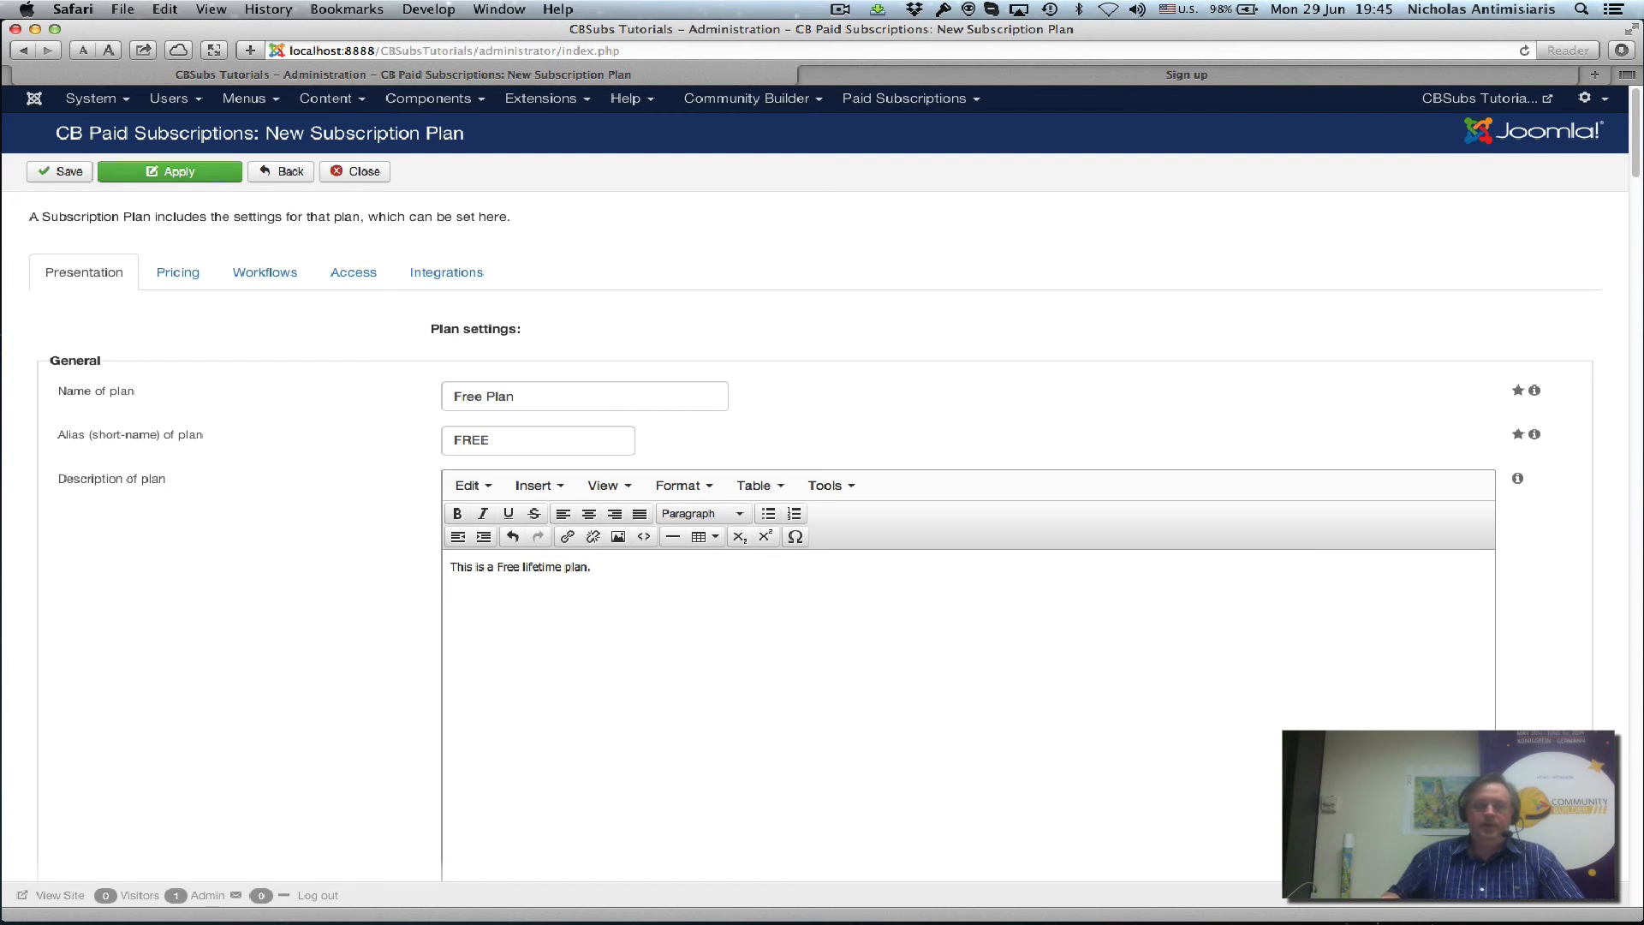
# Set the plan's regular validity duration to Lifetime subscription in its pricing settings
pyautogui.click(177, 272)
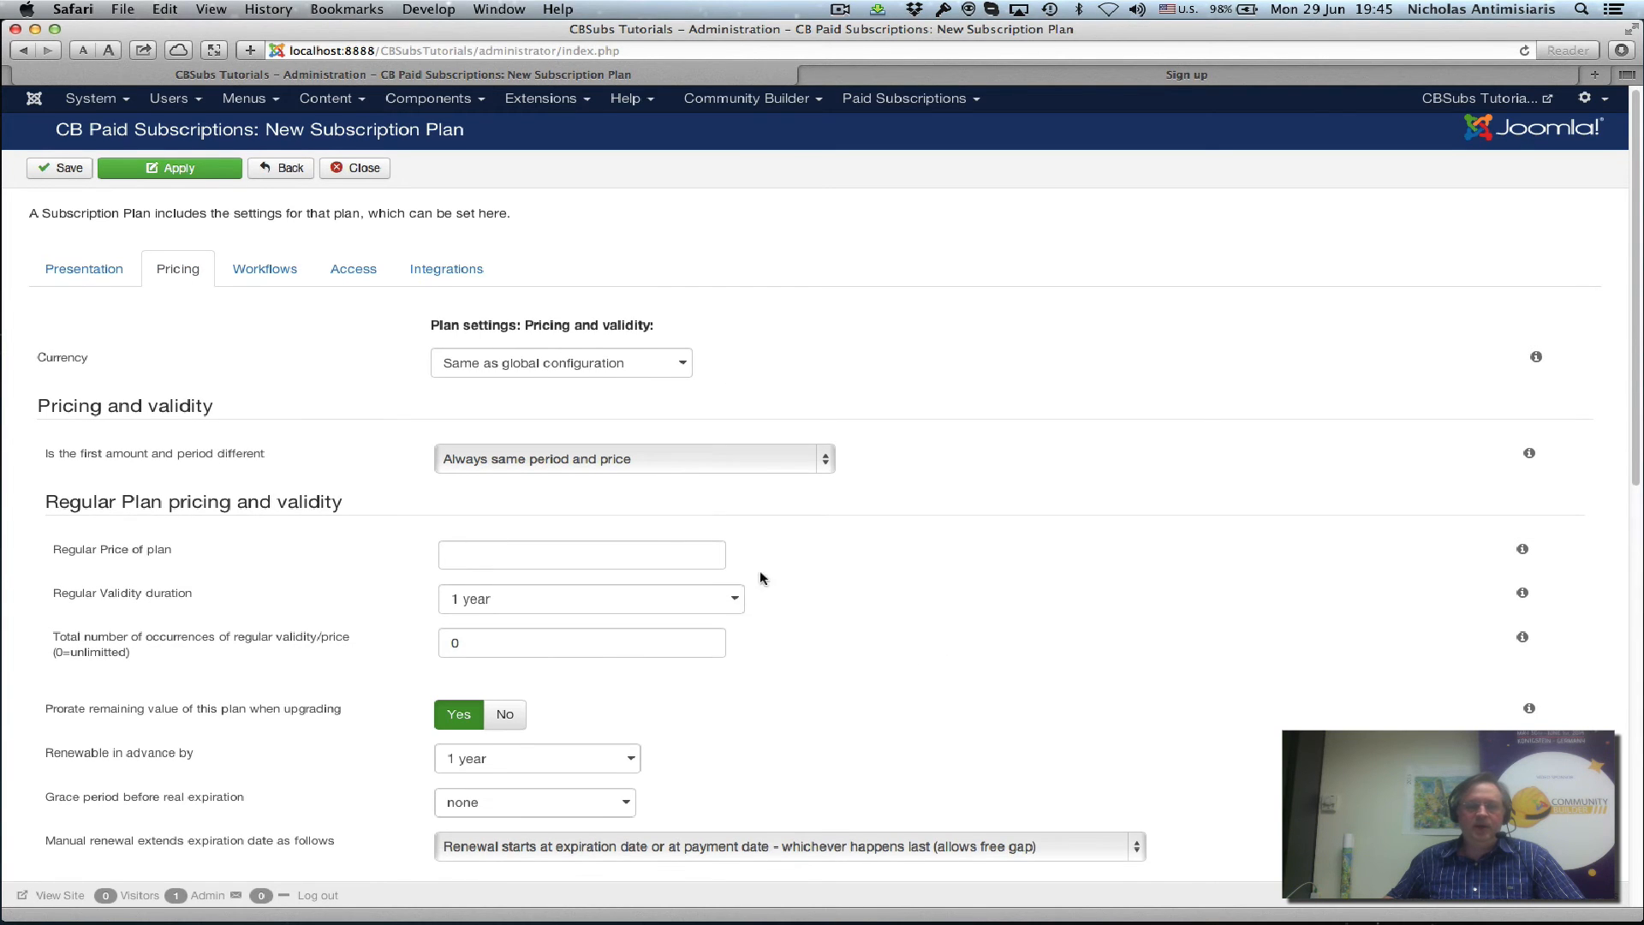
pyautogui.scroll(-2, 213, 627)
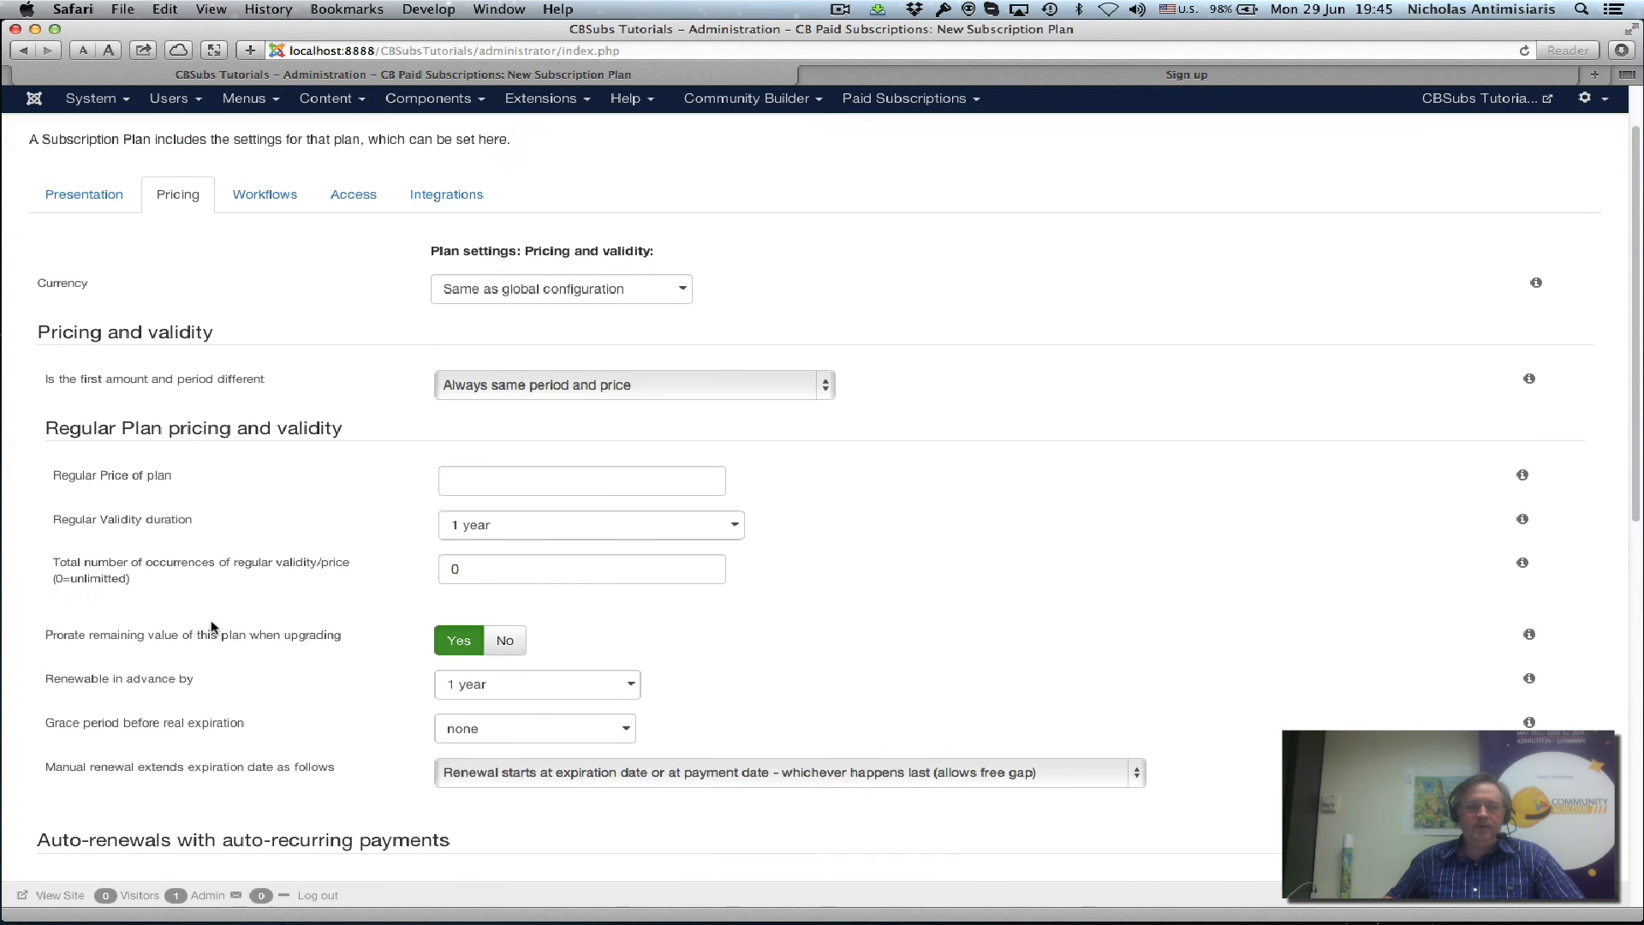
pyautogui.click(541, 526)
pyautogui.scroll(-5, 535, 638)
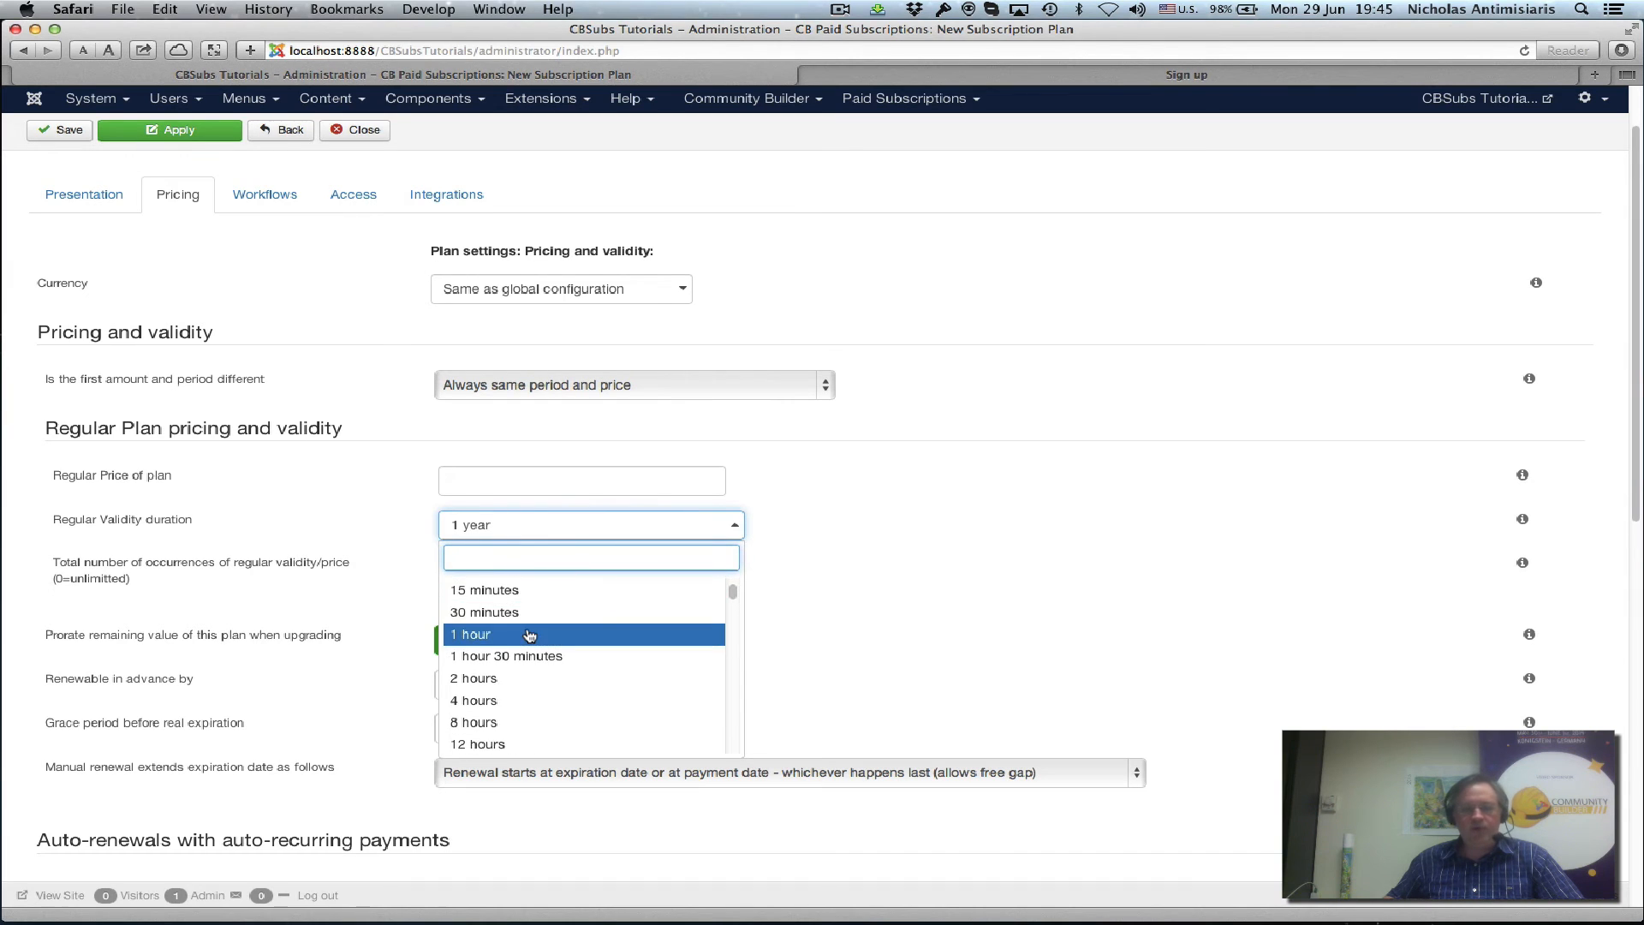
pyautogui.scroll(-6, 538, 642)
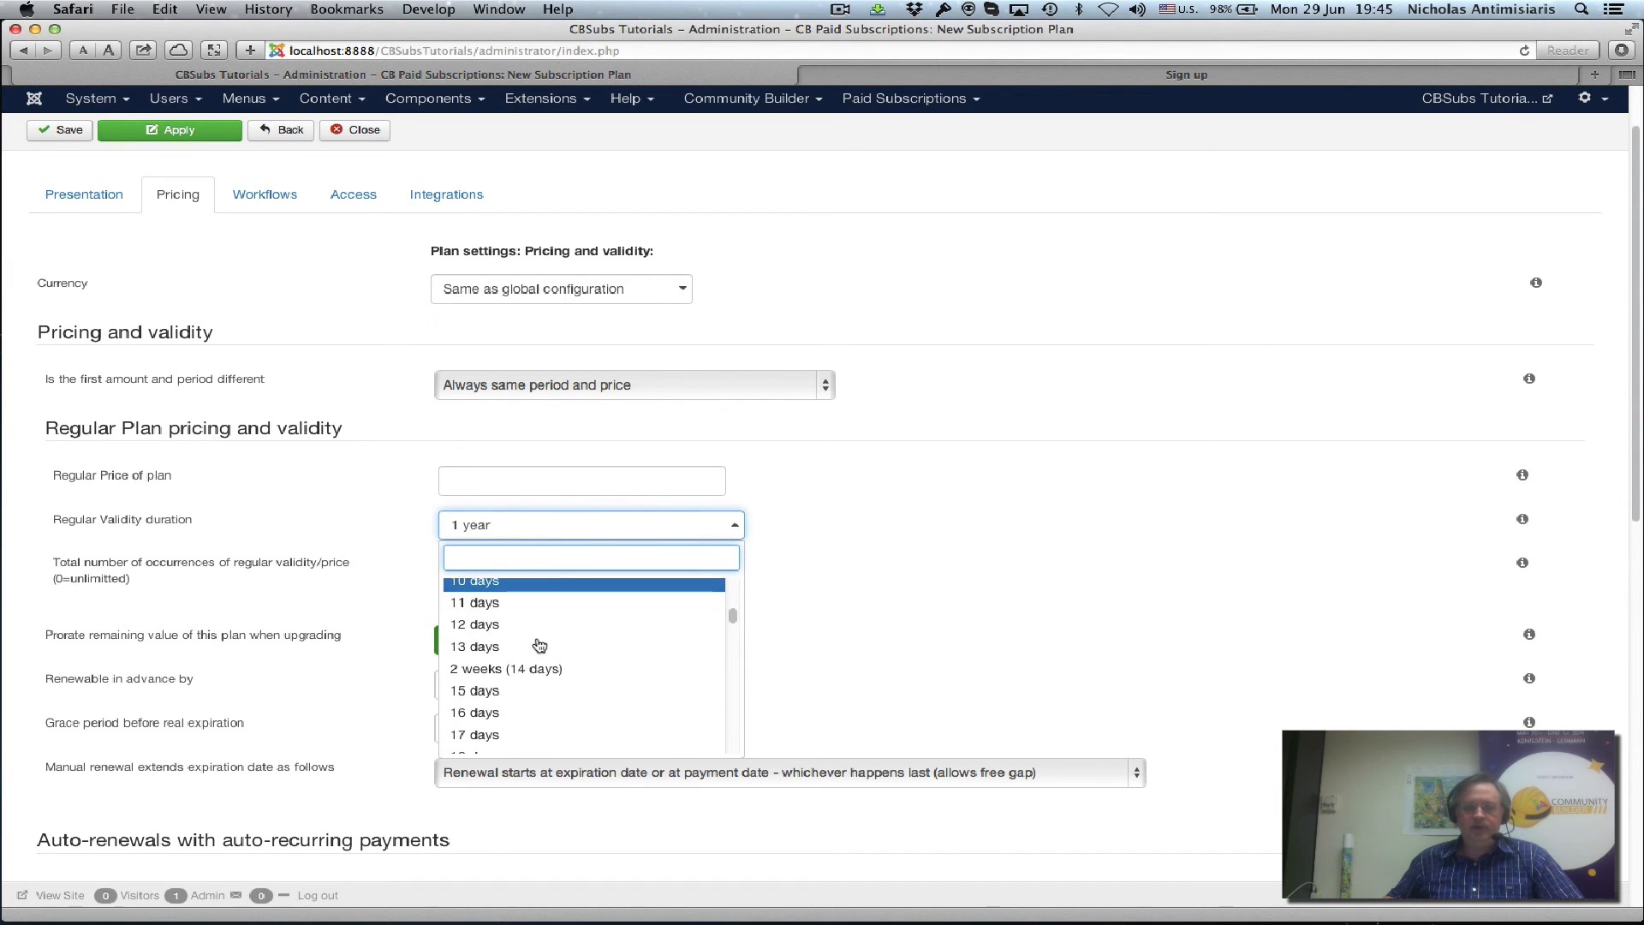
pyautogui.scroll(-10, 538, 646)
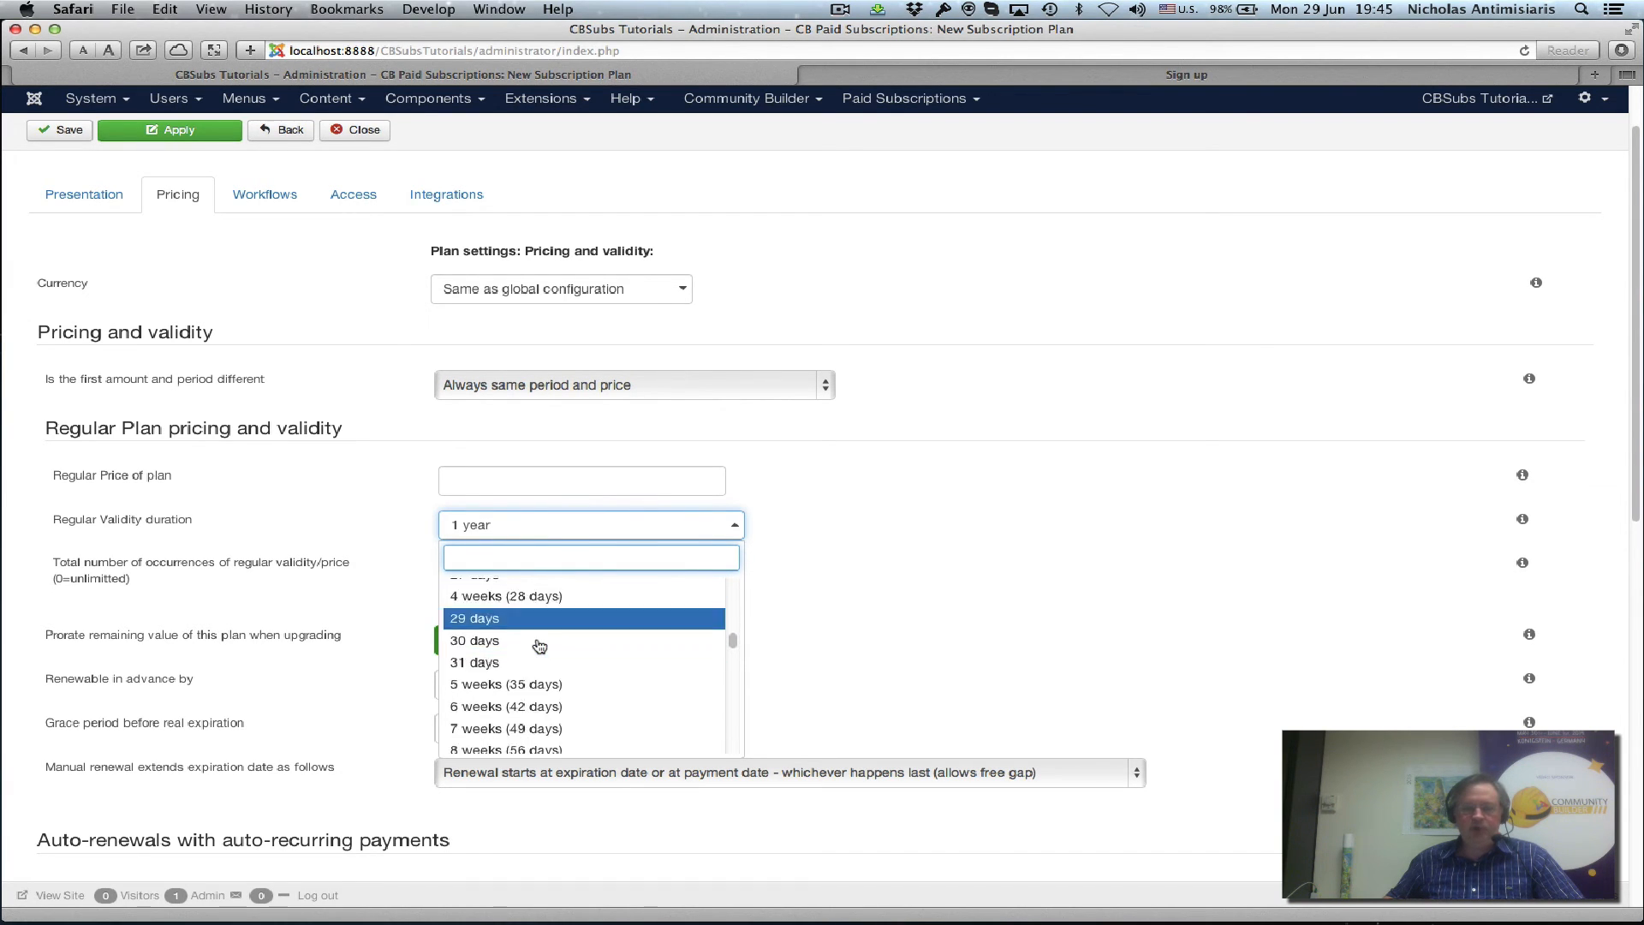
pyautogui.scroll(-8, 539, 651)
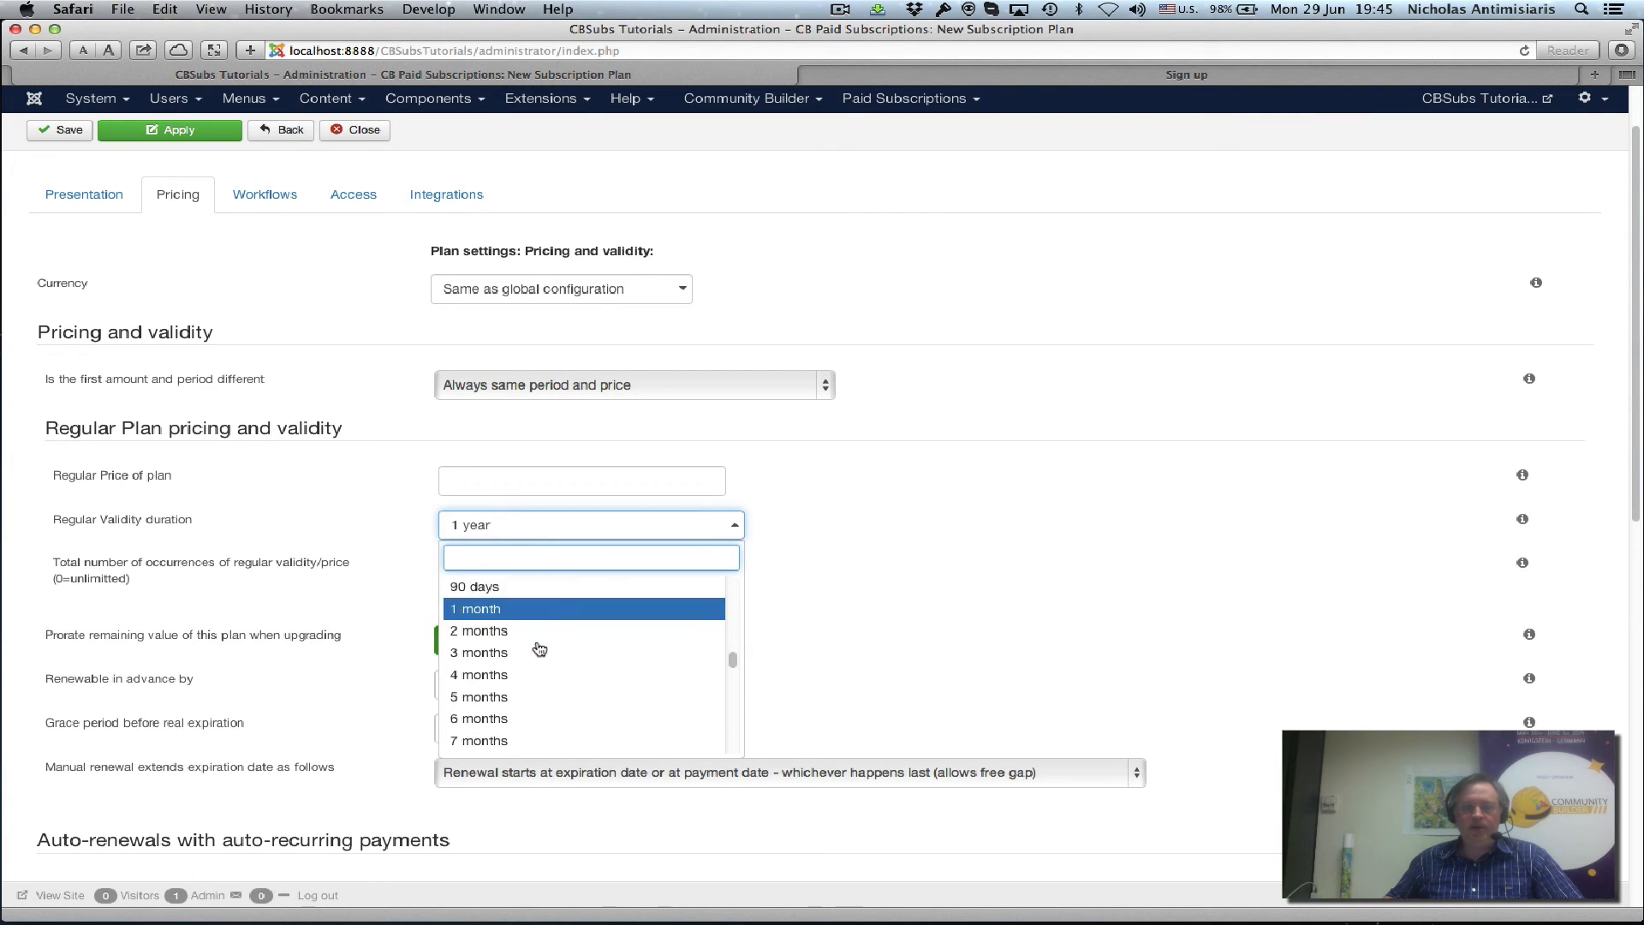
pyautogui.scroll(-10, 569, 661)
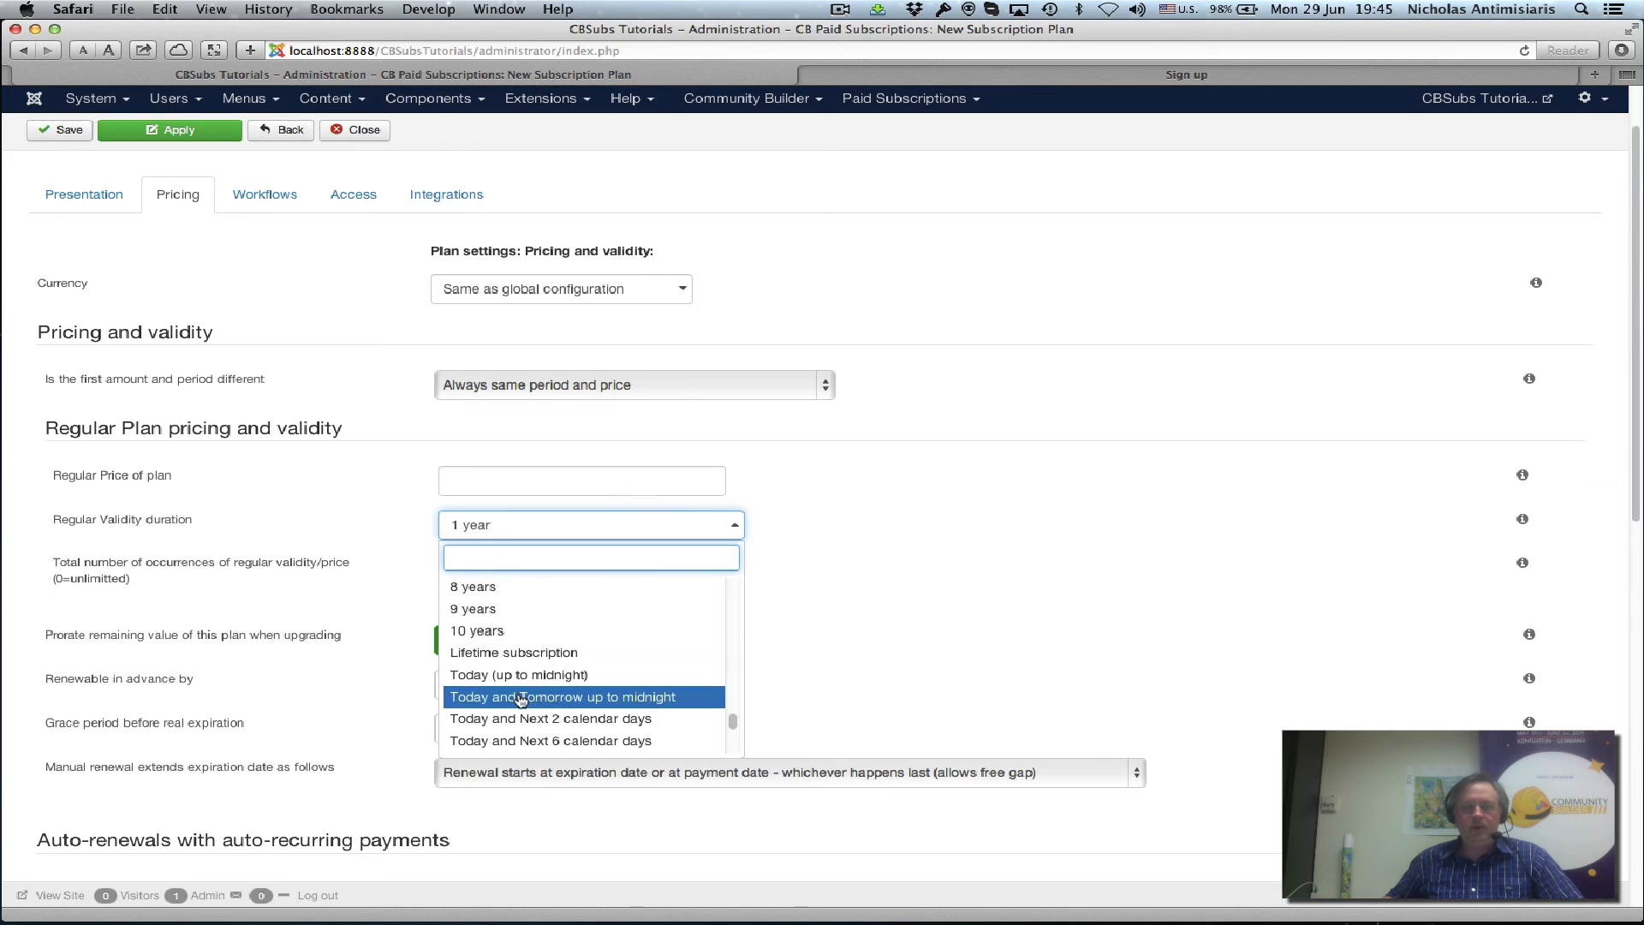
pyautogui.click(520, 655)
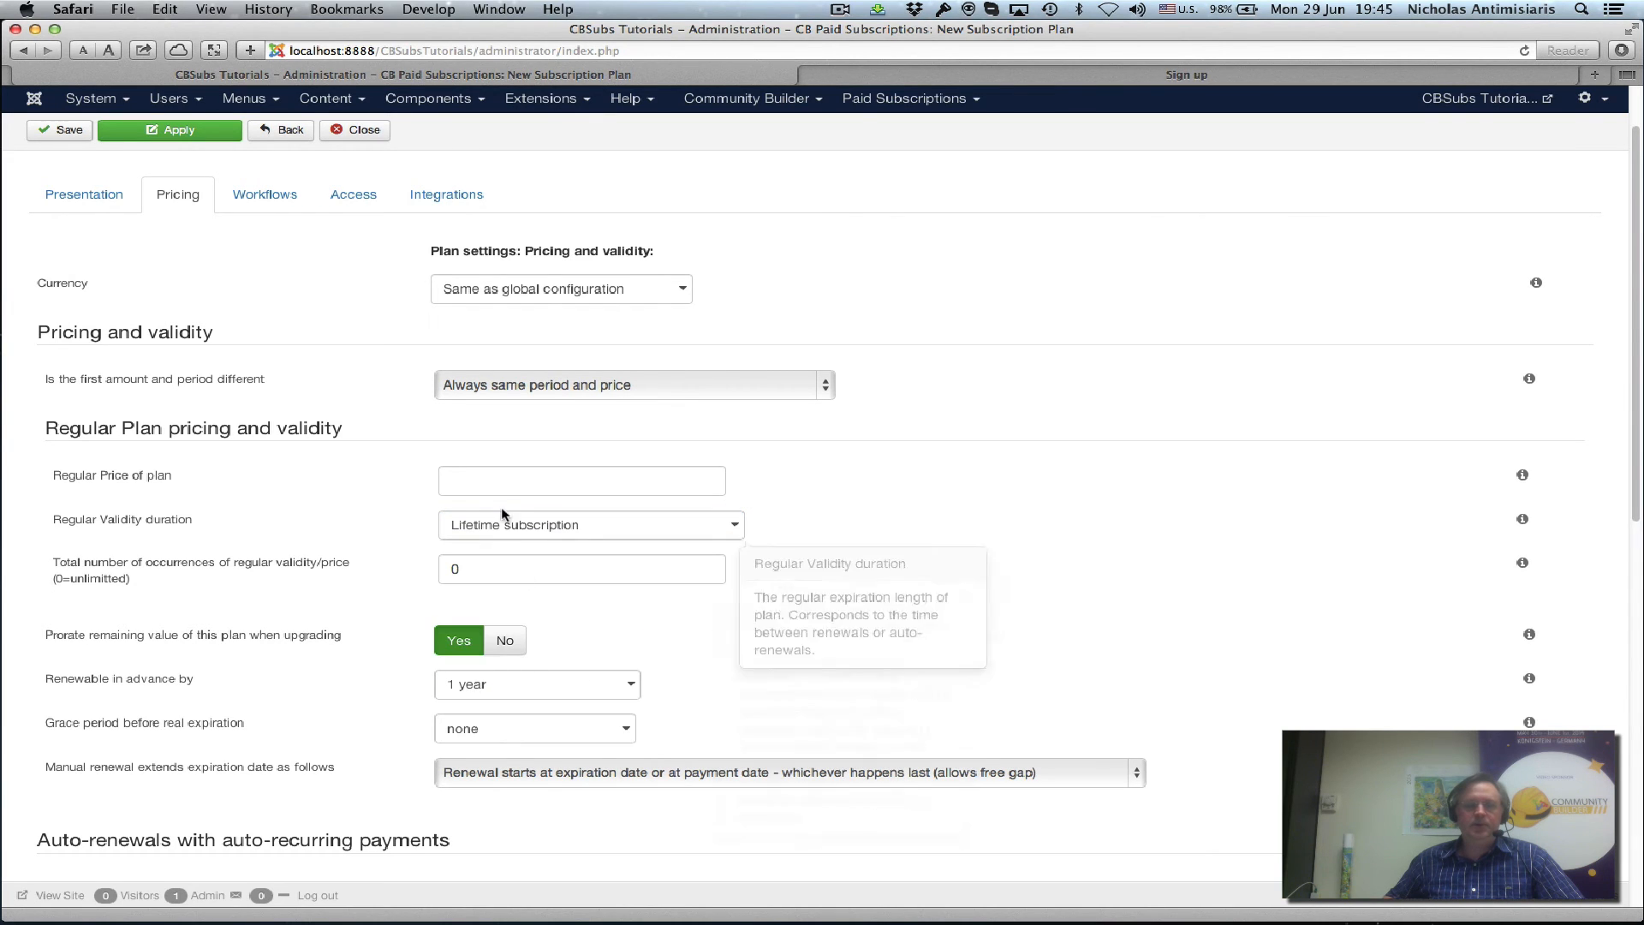
# Set the plan's regular price to 0 and save the new subscription plan
pyautogui.click(486, 482)
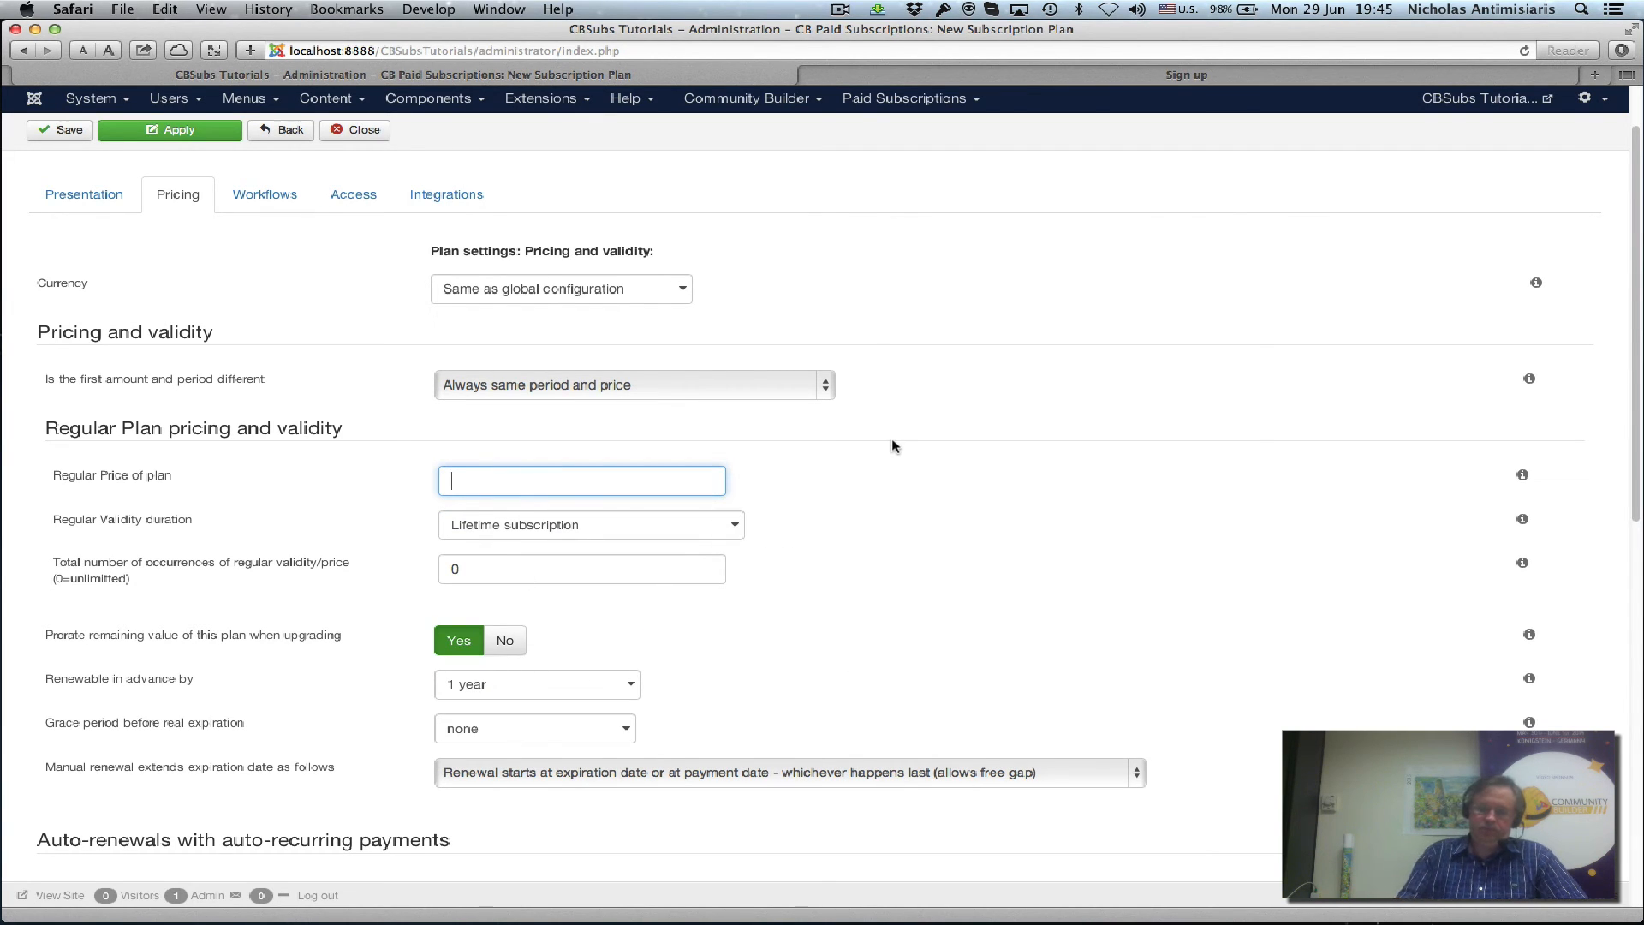
pyautogui.write('0')
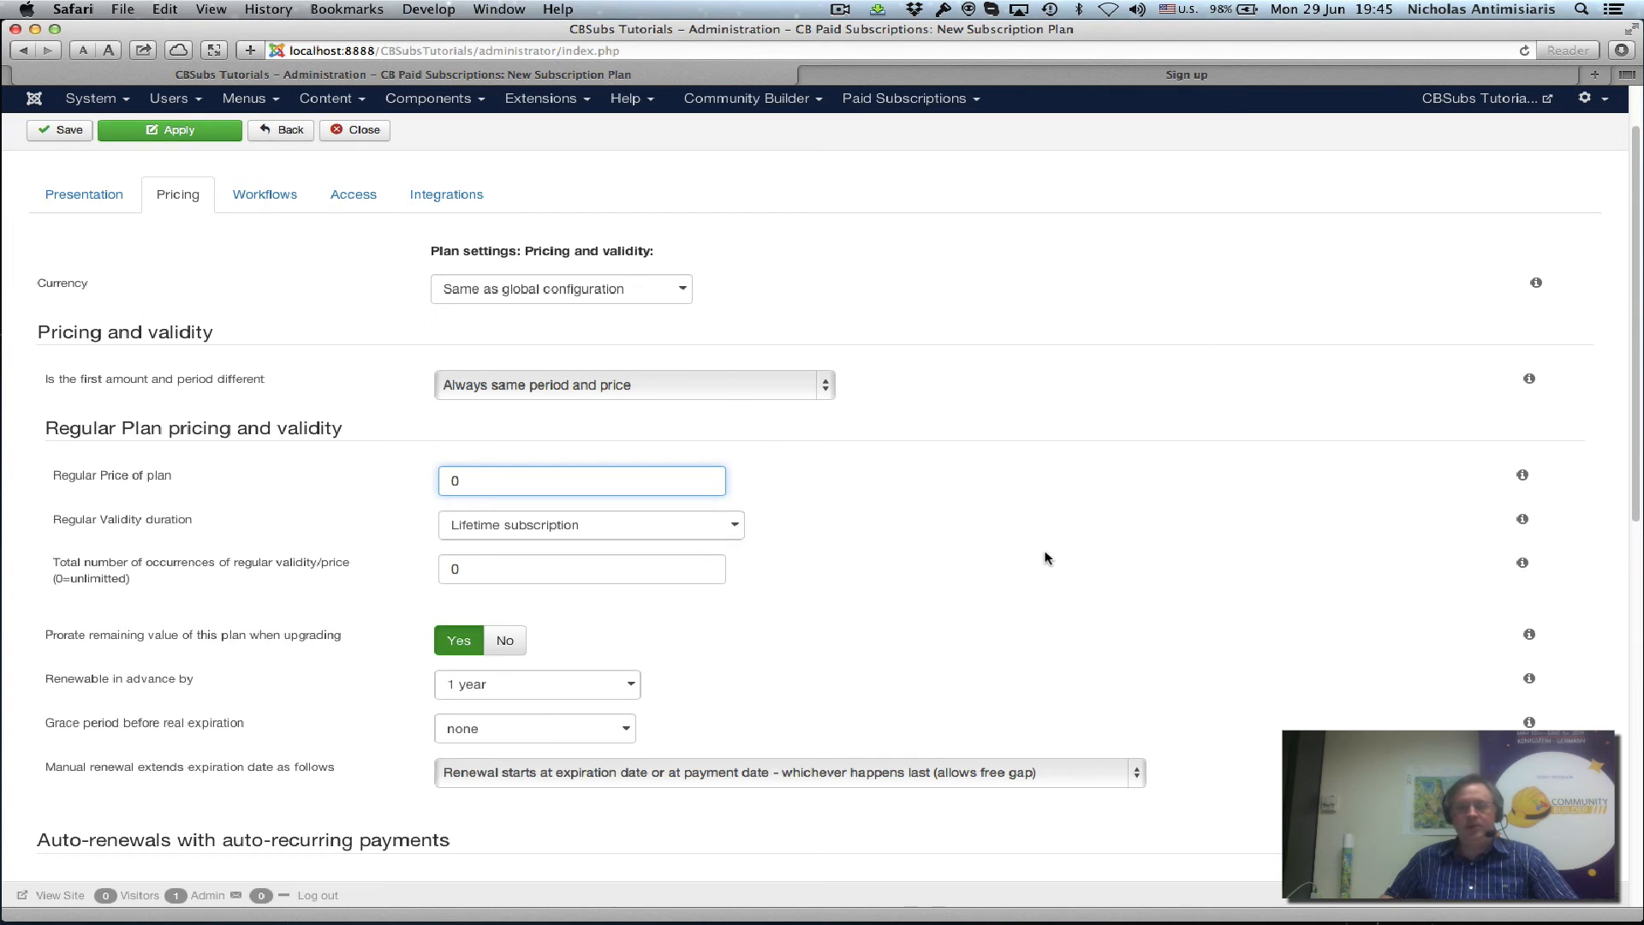
pyautogui.click(1044, 553)
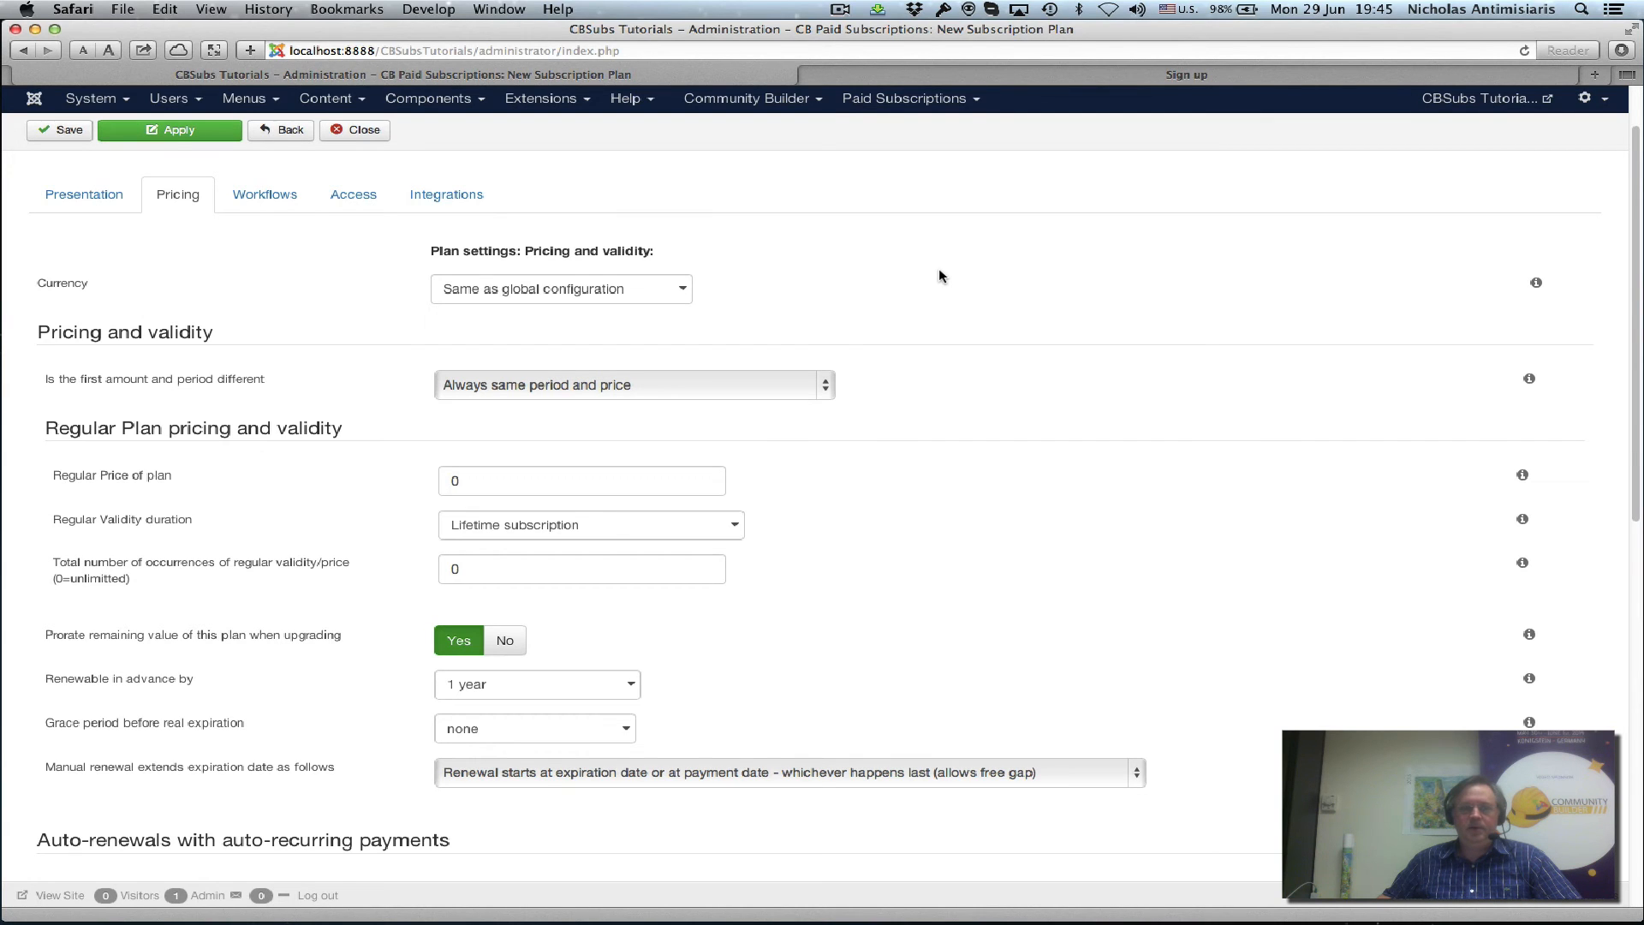
pyautogui.scroll(2, 413, 240)
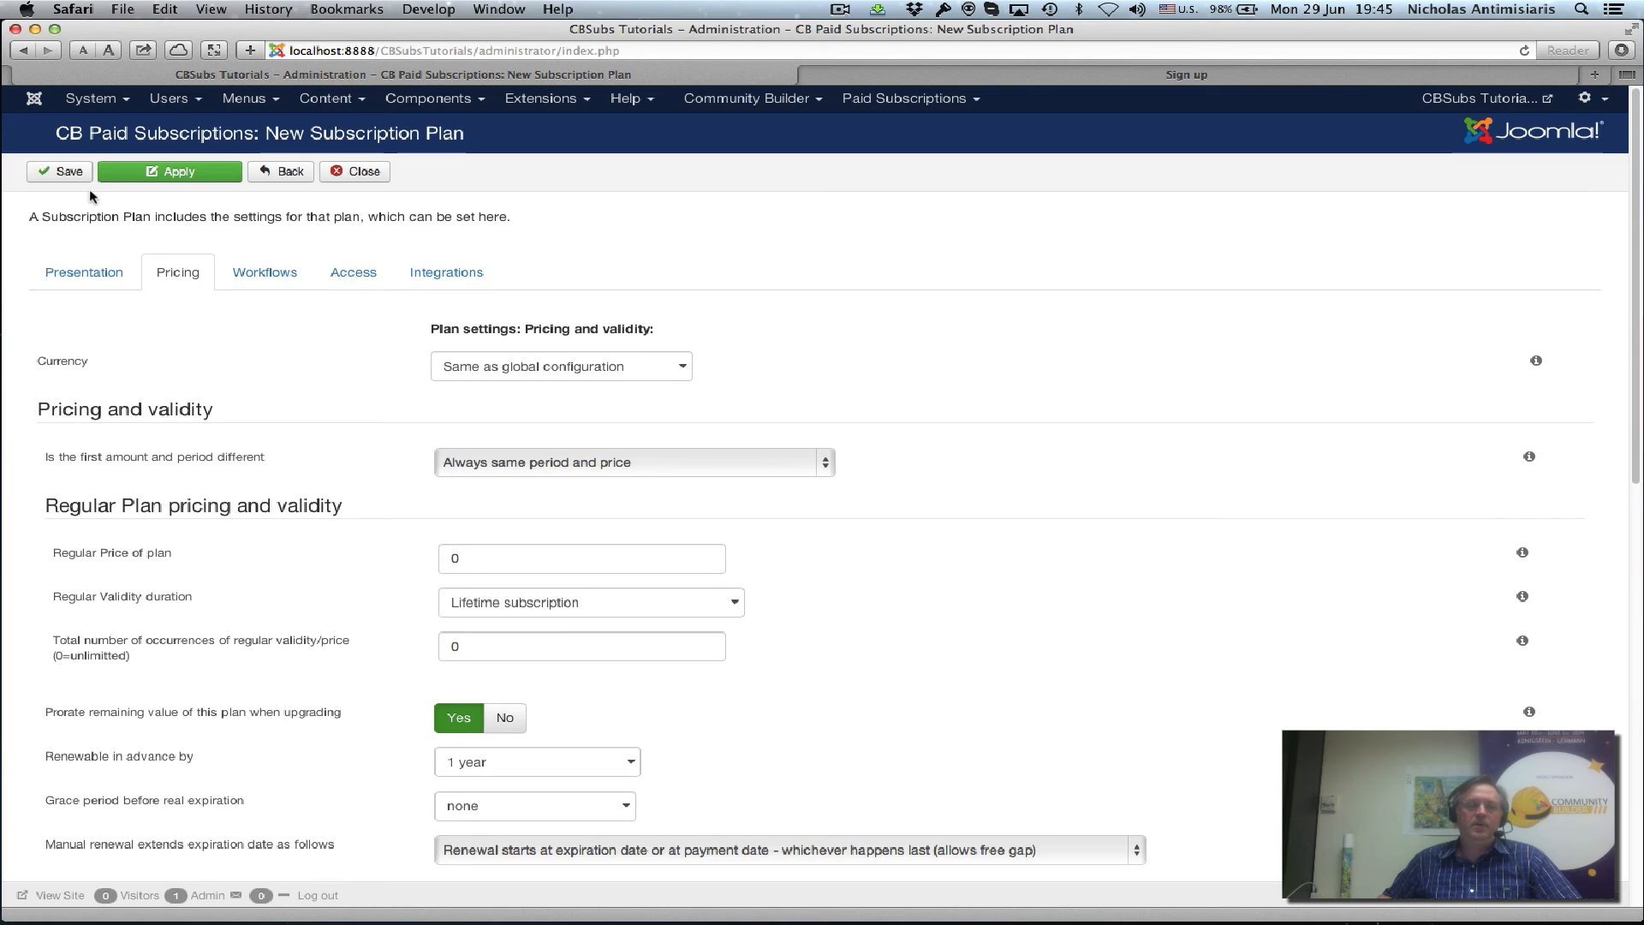
pyautogui.click(66, 175)
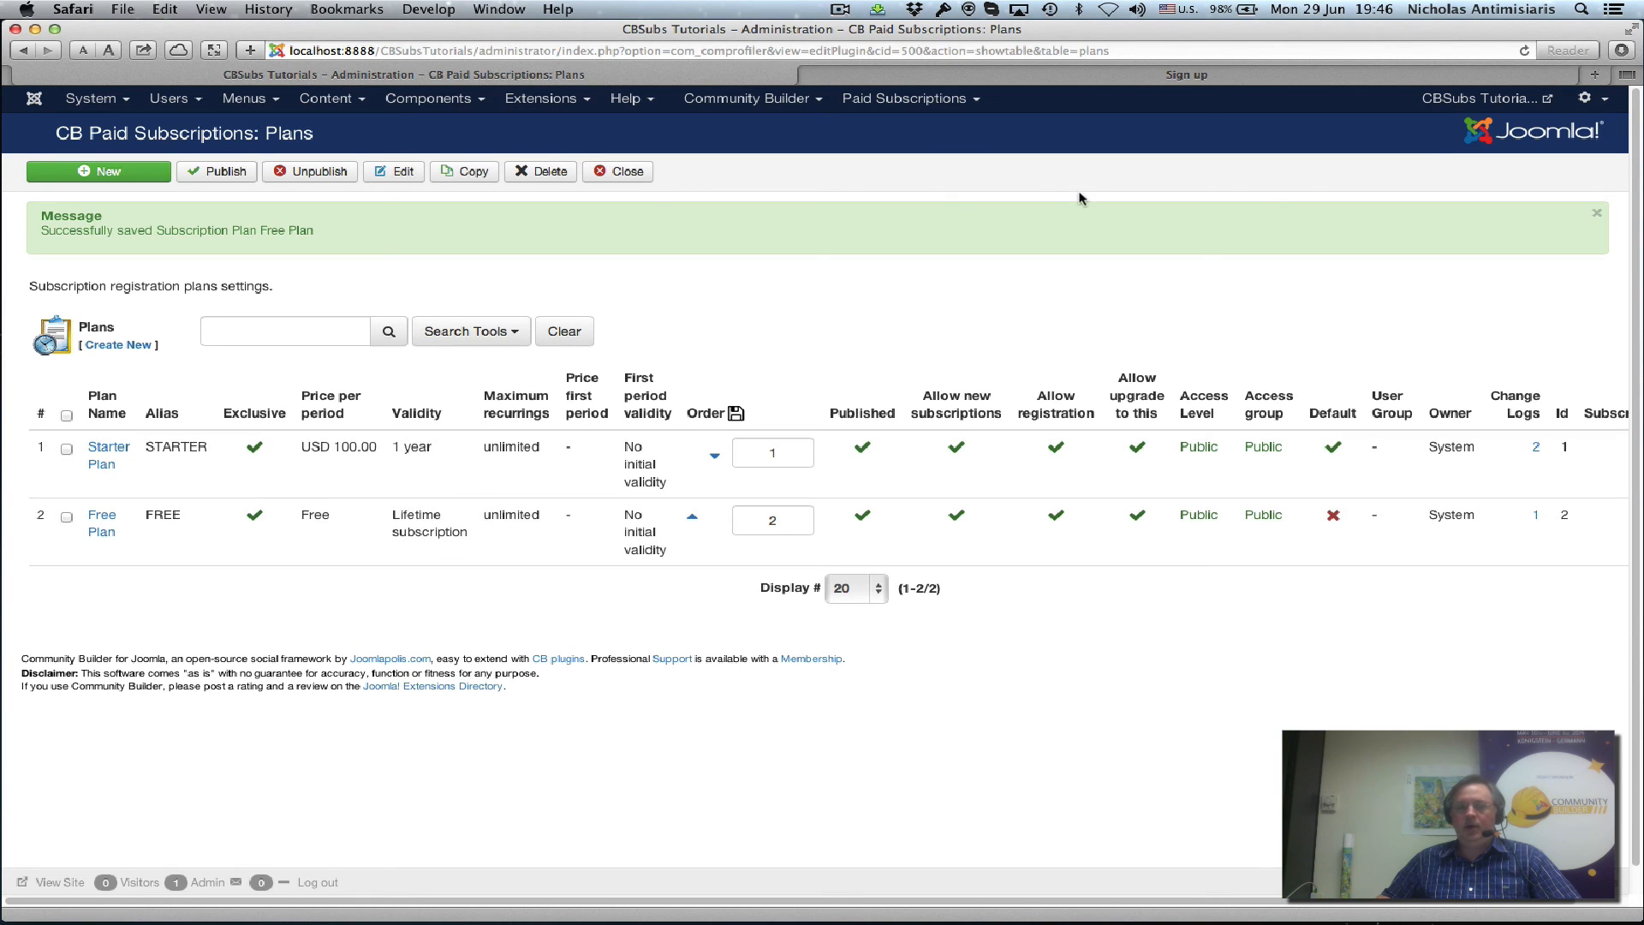
# Reload the website's sign-up page and check how the Starter Plan and Free Plan choices are presented
pyautogui.click(1395, 77)
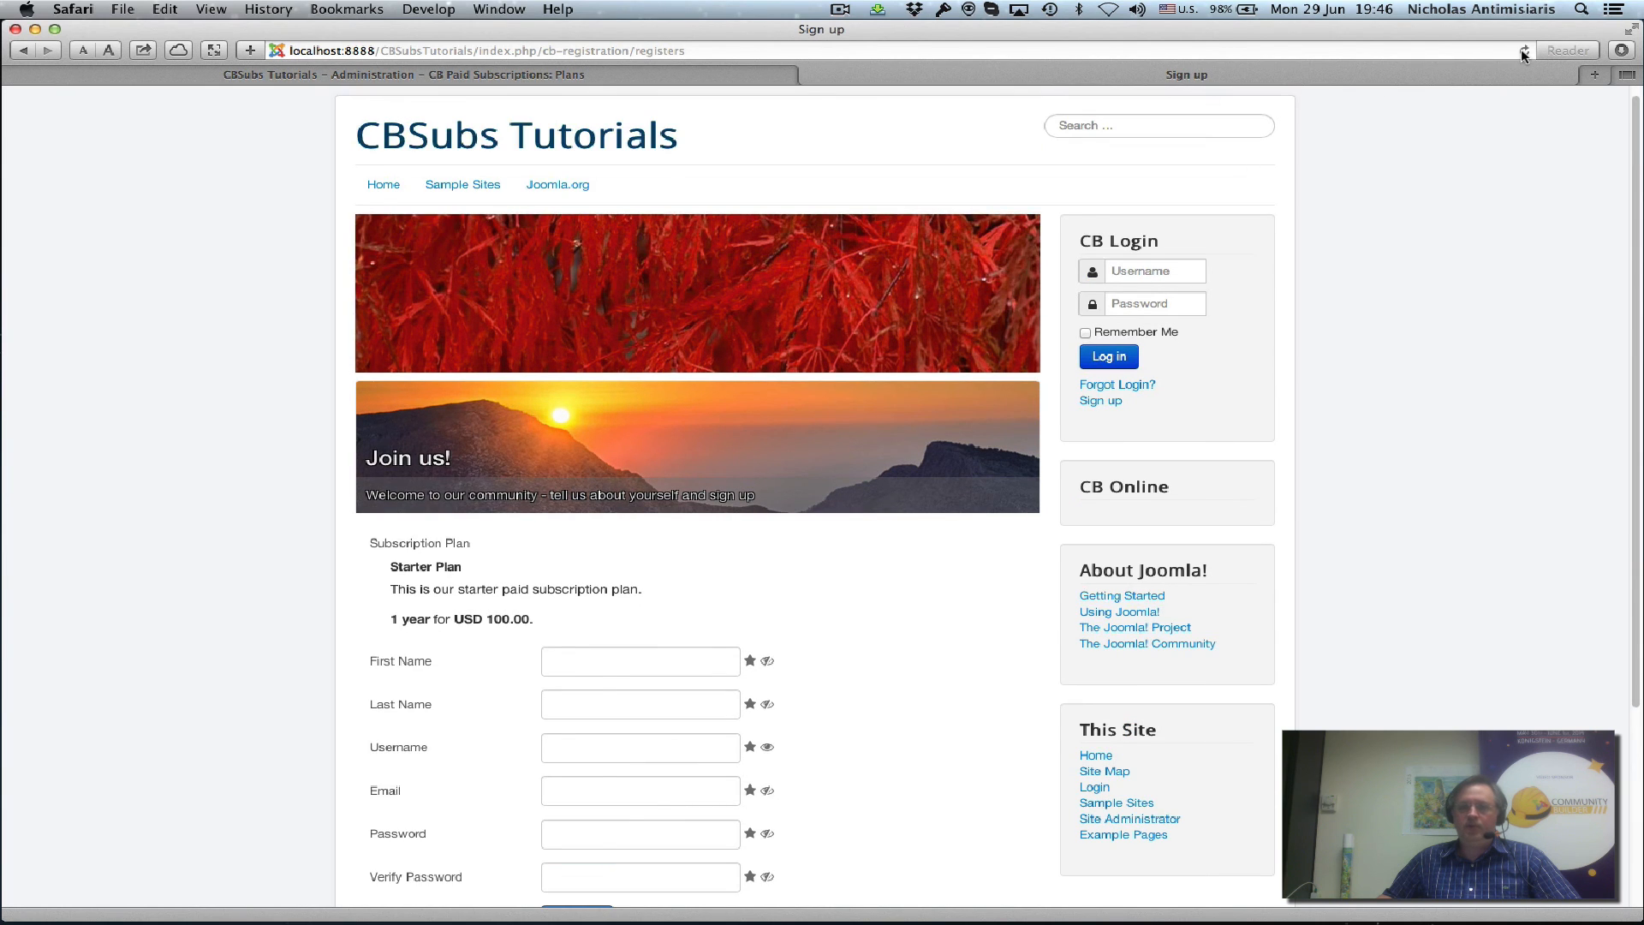
pyautogui.click(1523, 51)
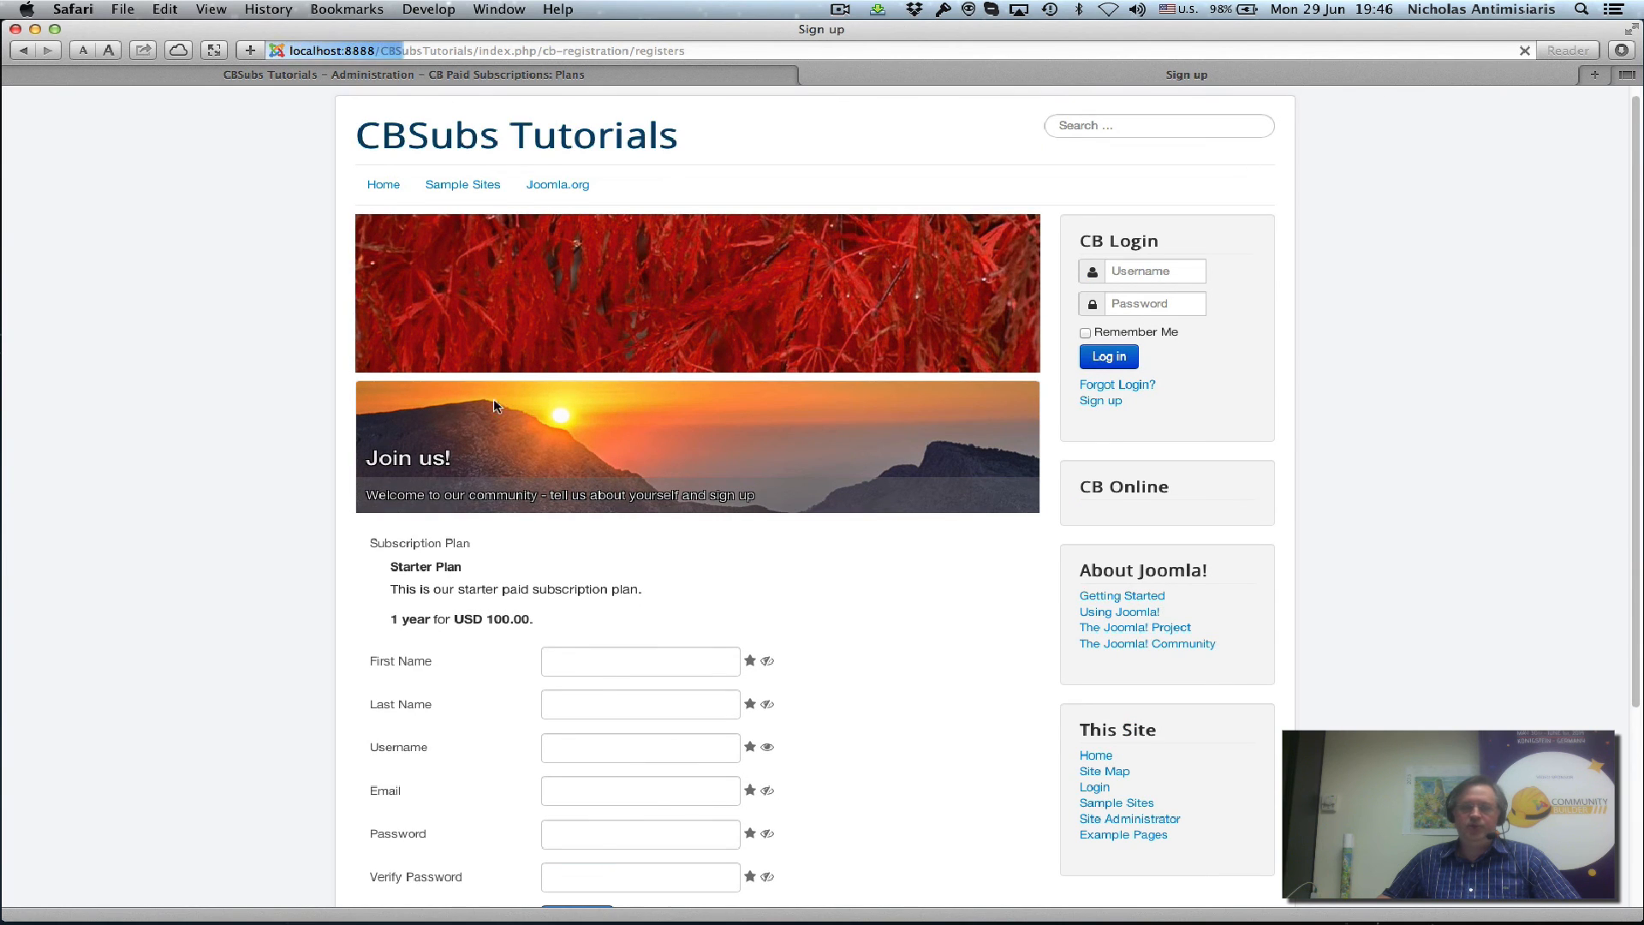
pyautogui.scroll(-3, 217, 577)
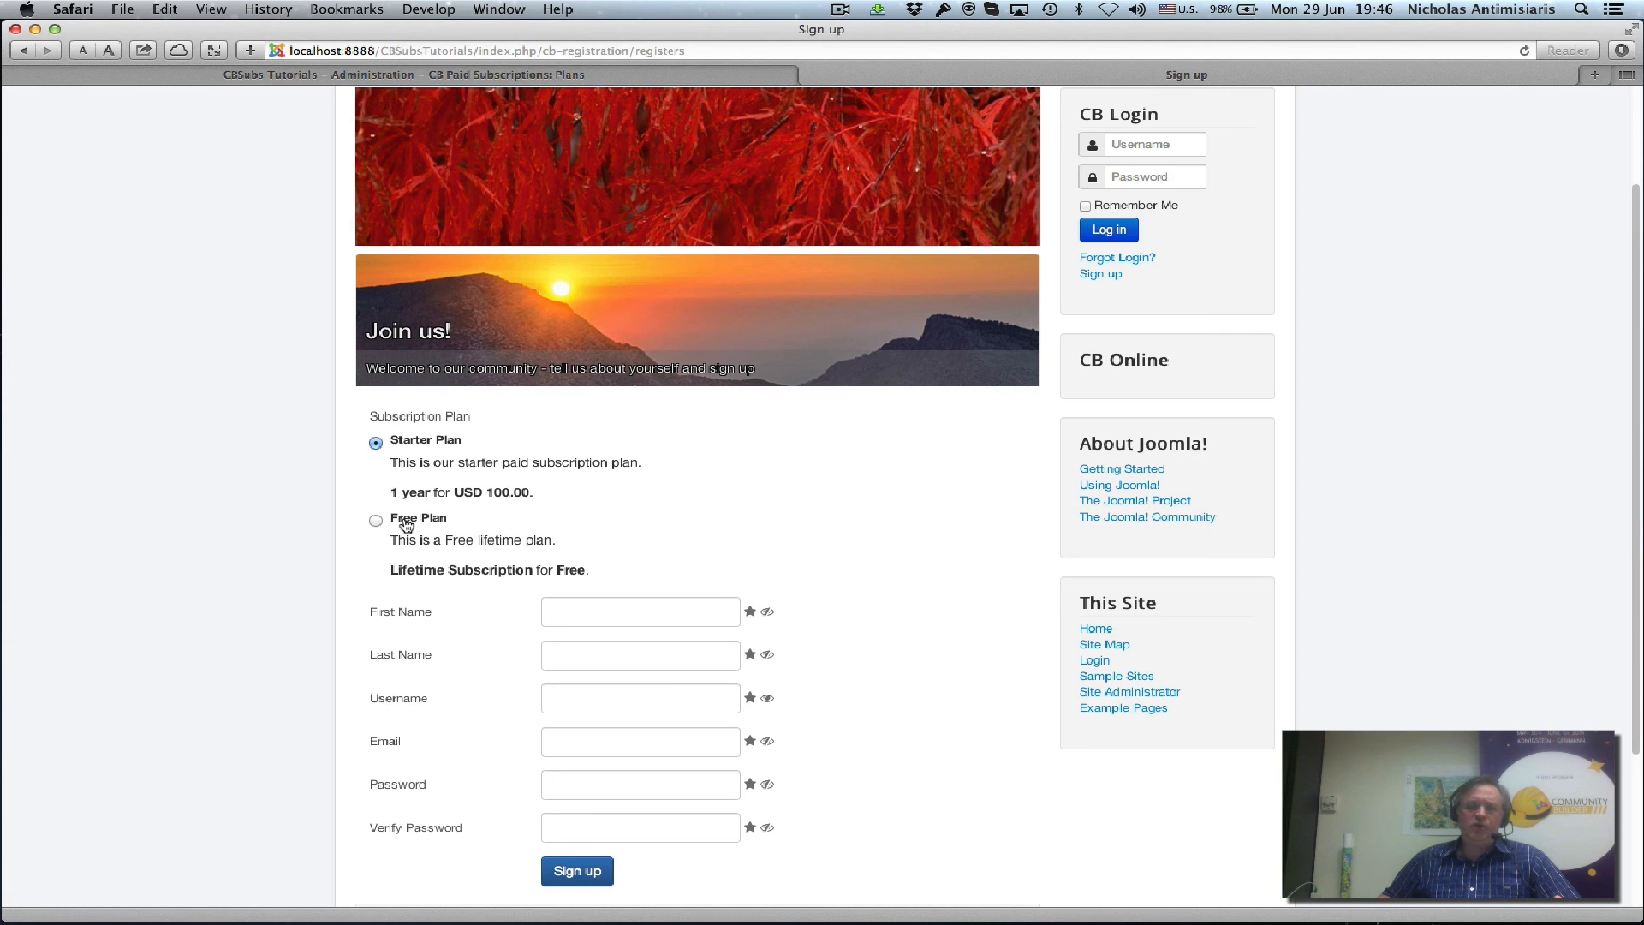
# Move Free Plan above Starter Plan in the administration plan list and reload the sign-up page to check the plan order
pyautogui.click(547, 79)
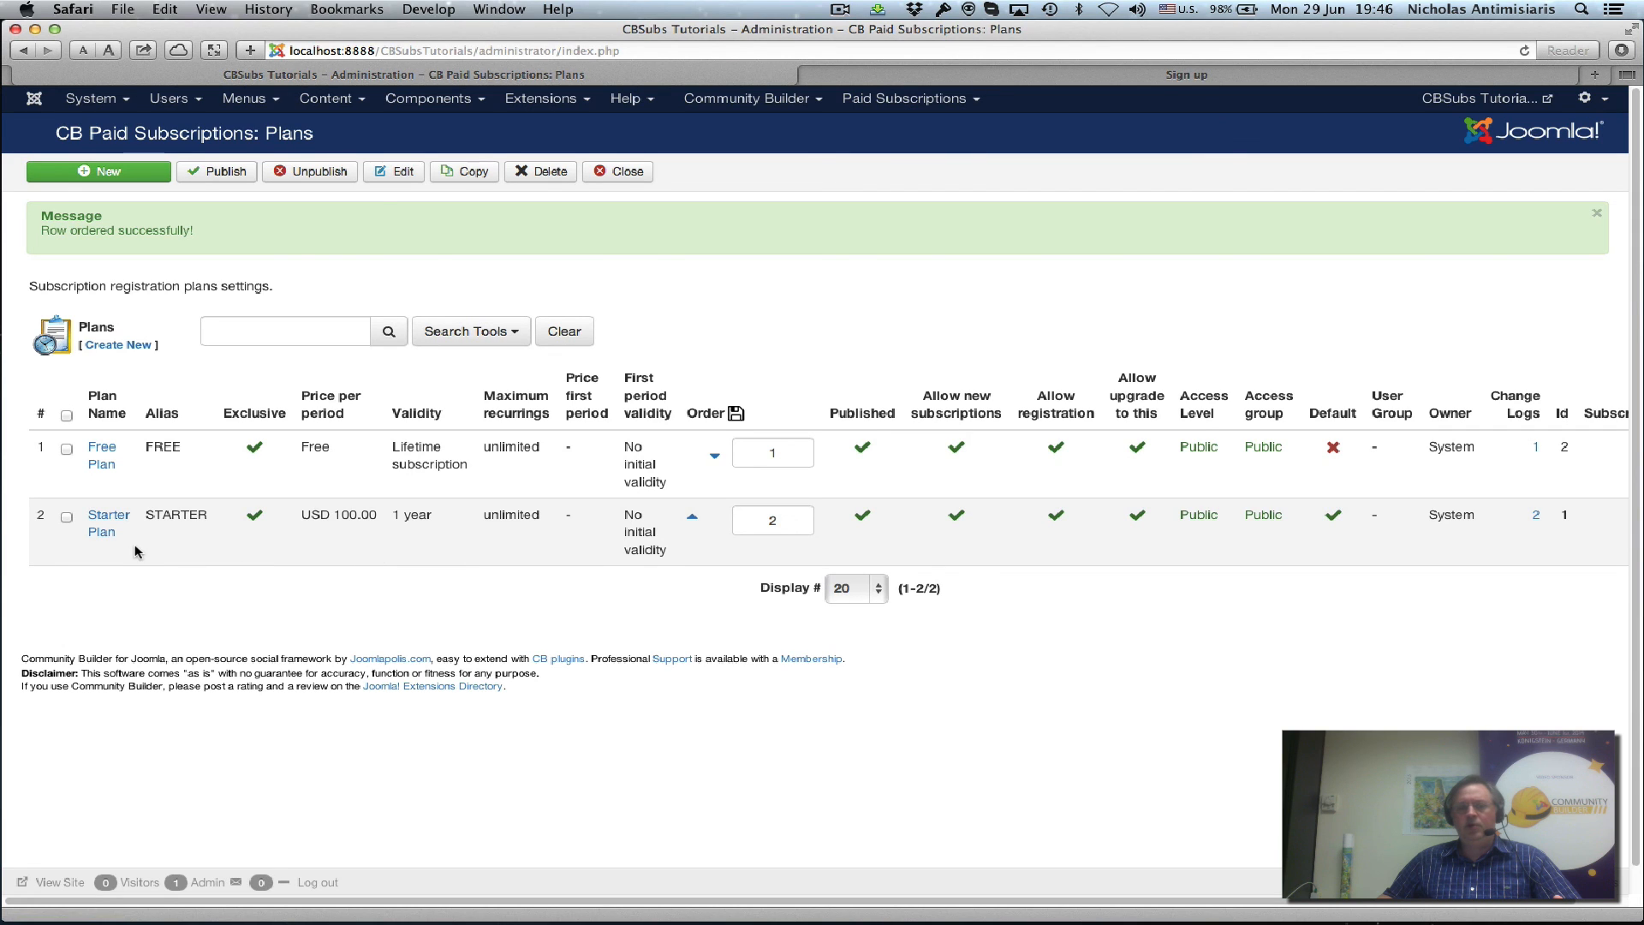
pyautogui.click(913, 77)
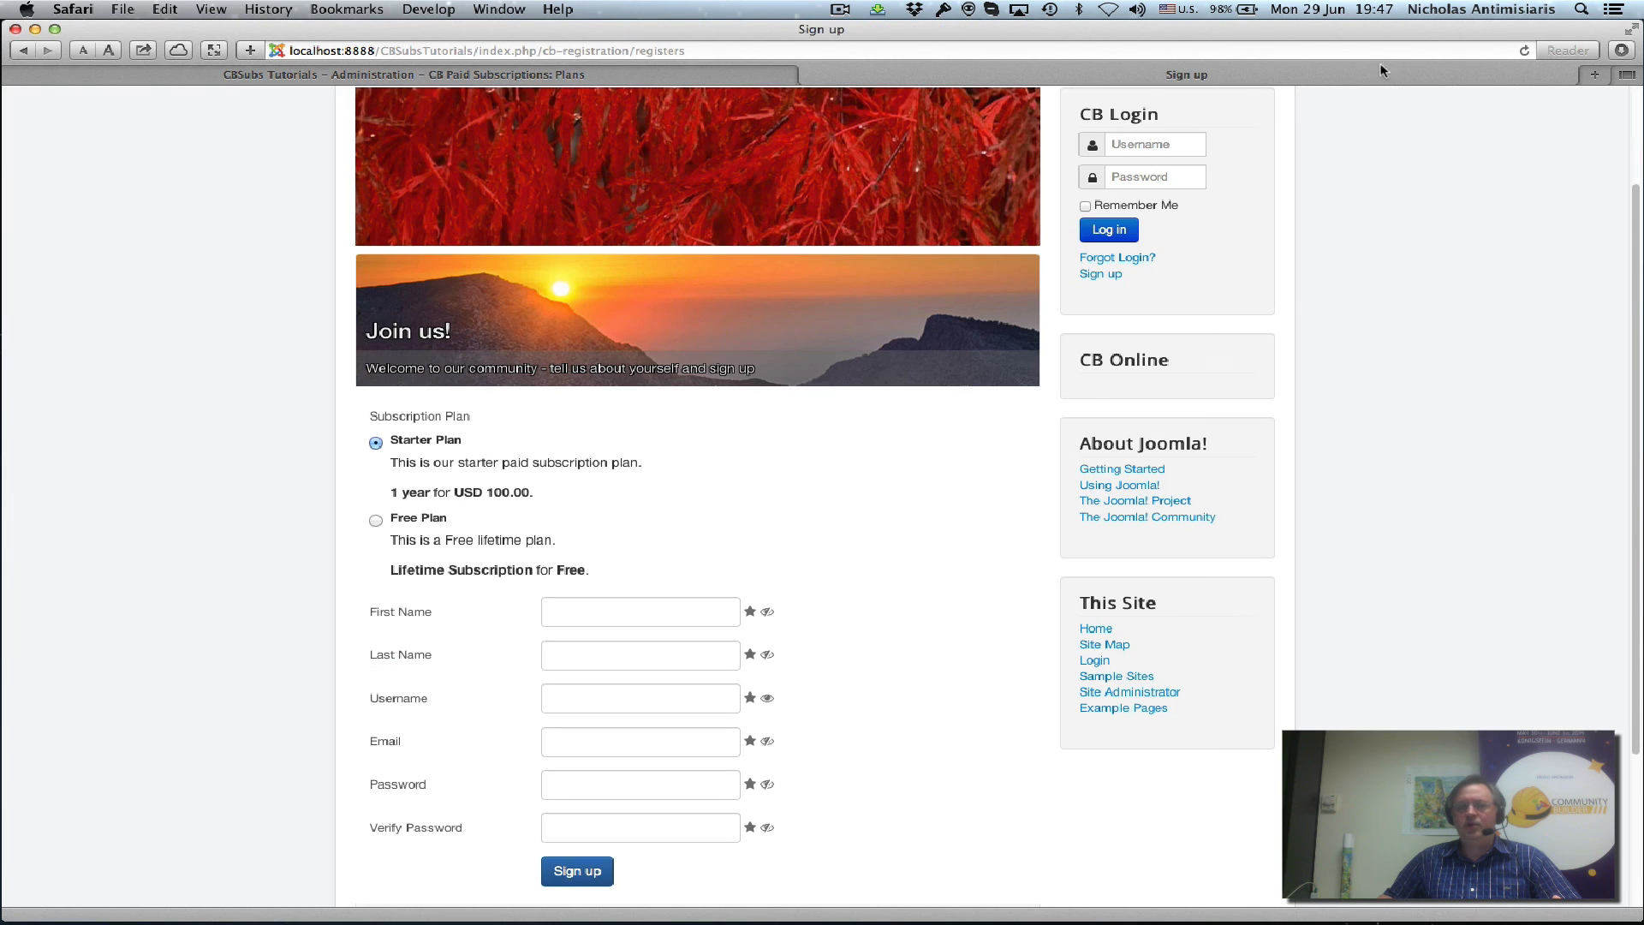
pyautogui.click(1525, 52)
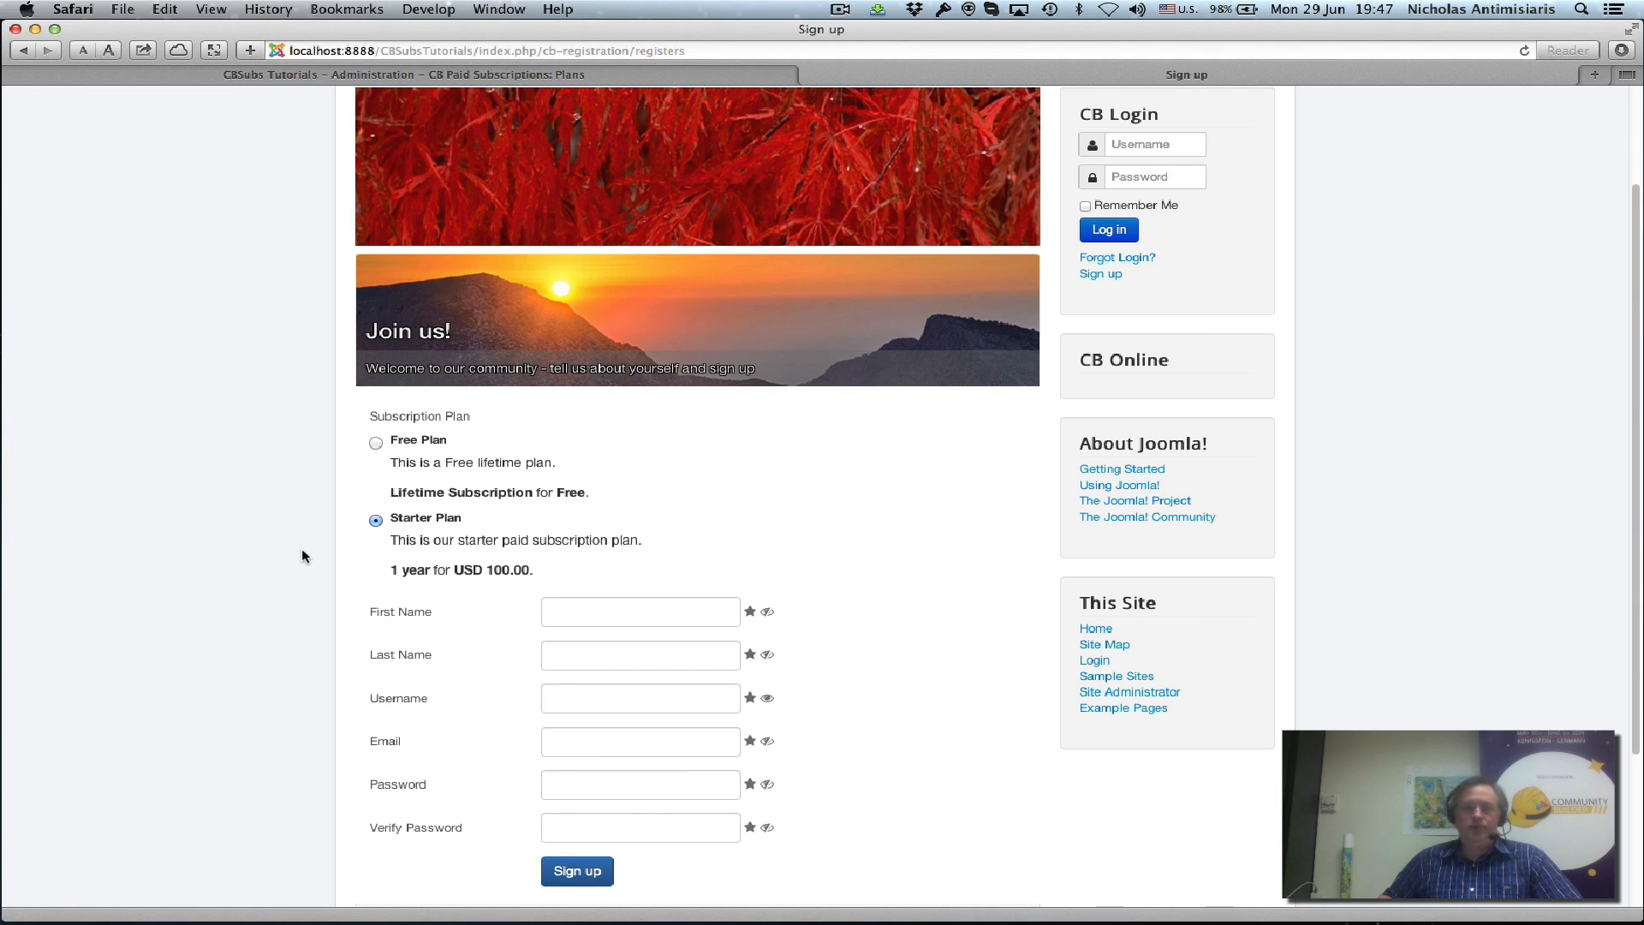
pyautogui.click(839, 9)
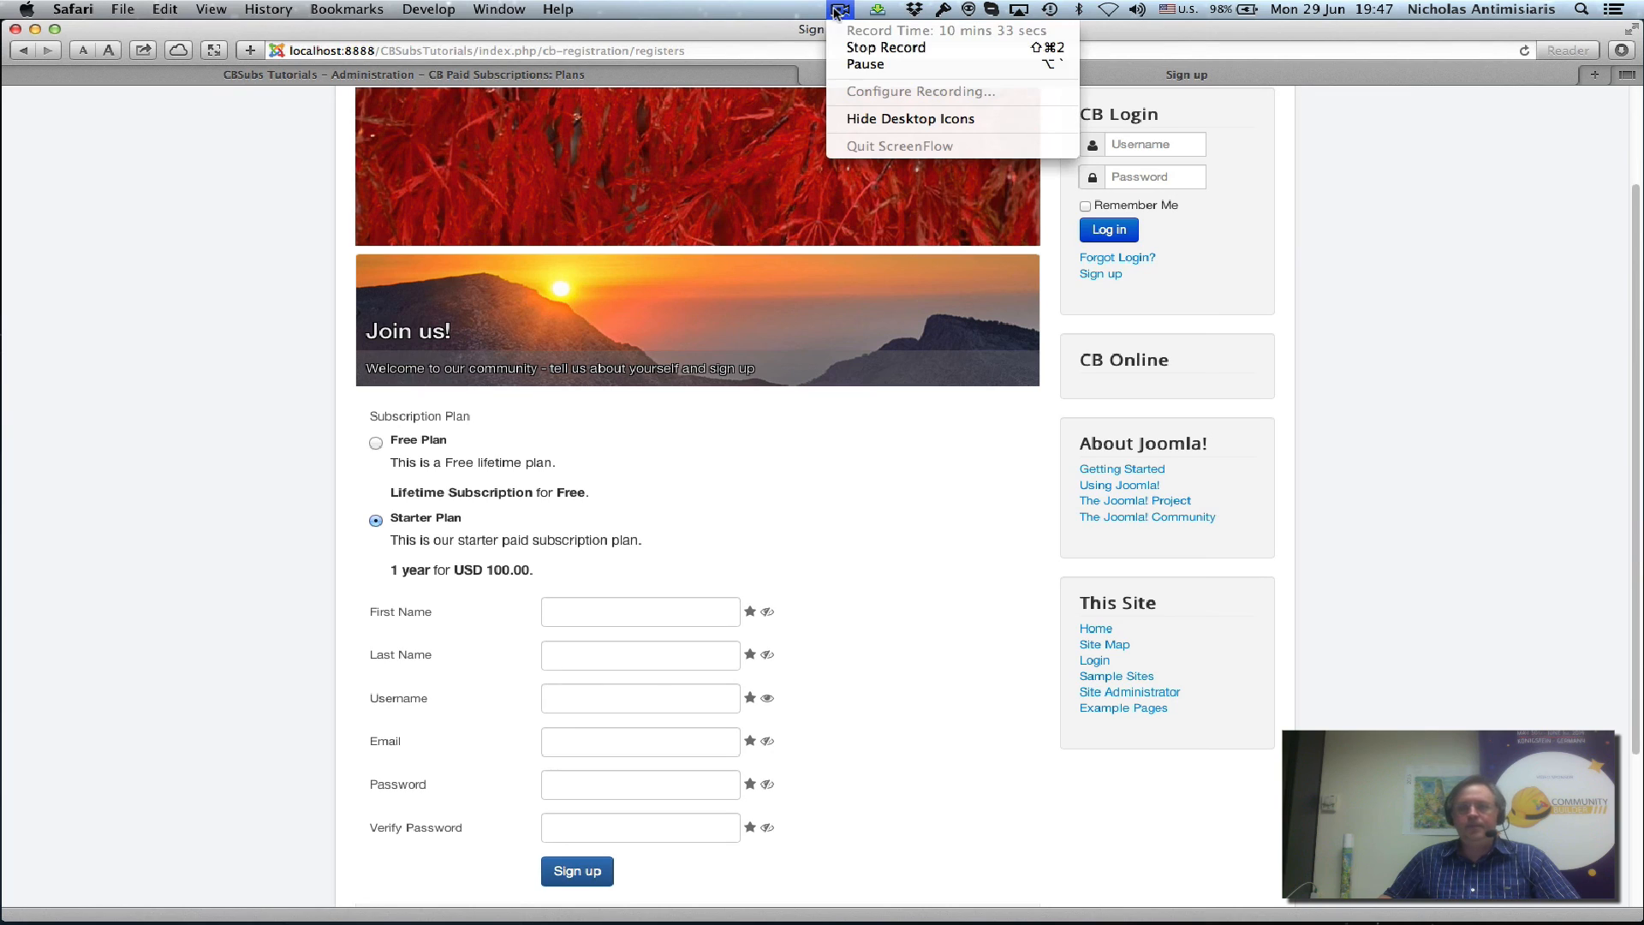